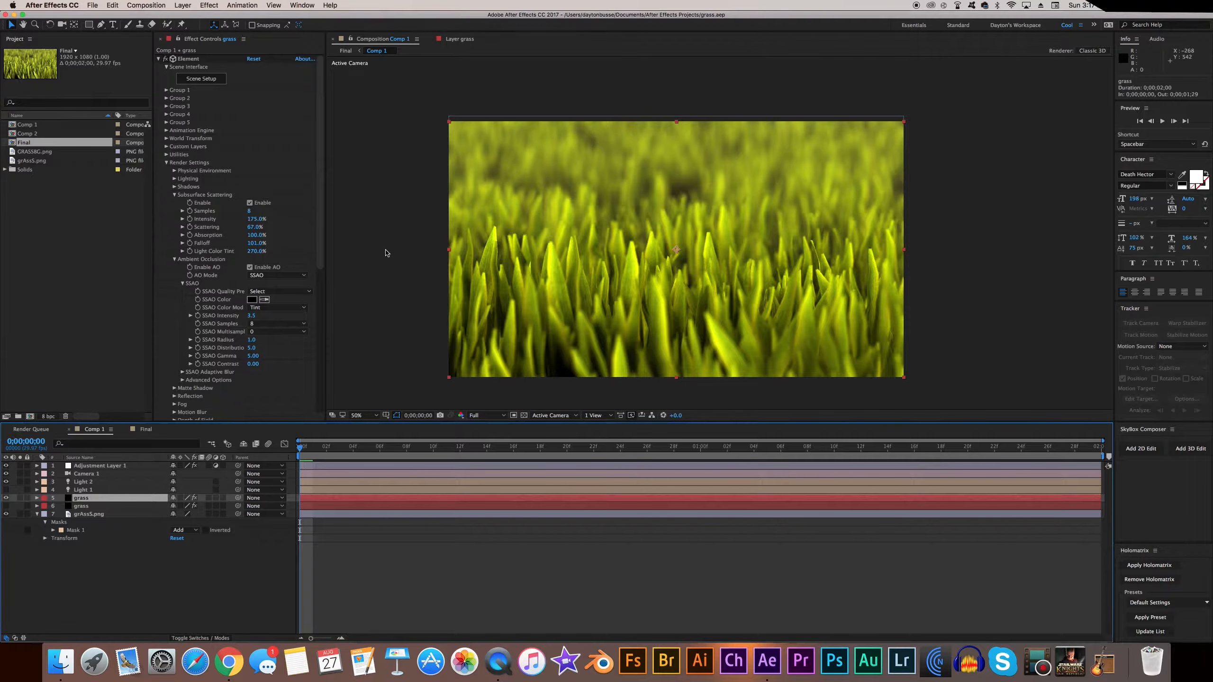
# Step: Examine the finished grass render in Comp 1 in an enlarged view, then restore the workspace layout
pyautogui.click(387, 252)
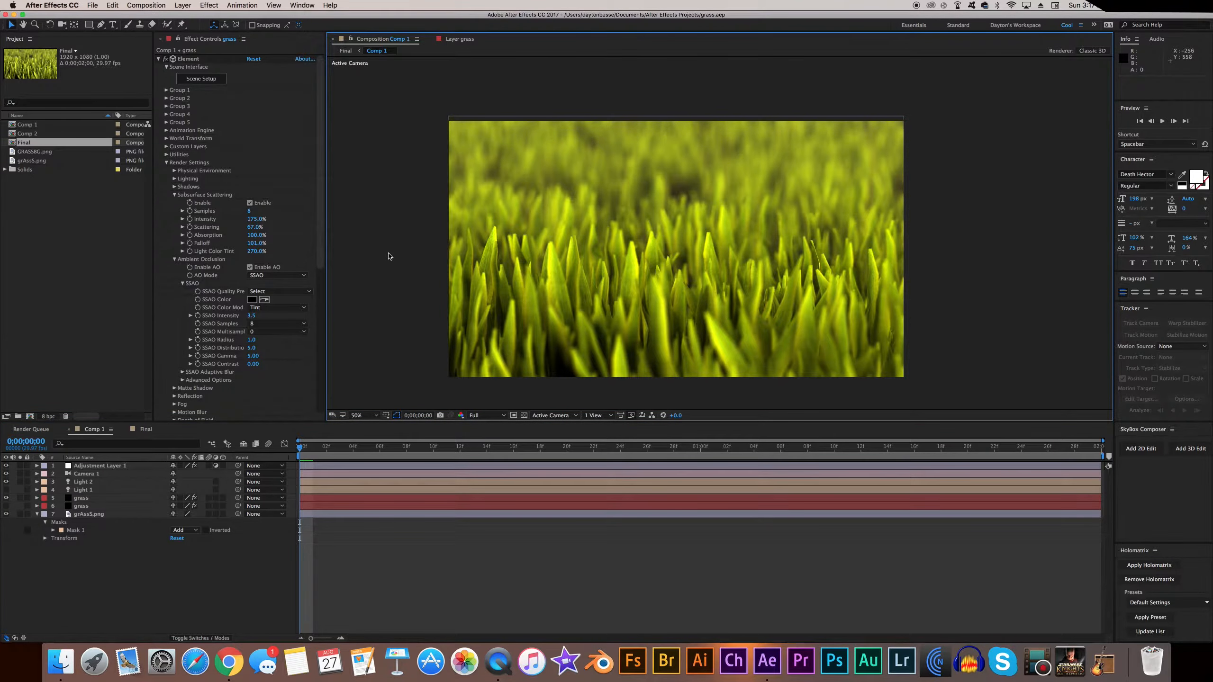
pyautogui.press('`')
pyautogui.press('.')
pyautogui.press('space')
pyautogui.moveTo(416, 371); pyautogui.dragTo(478, 320)
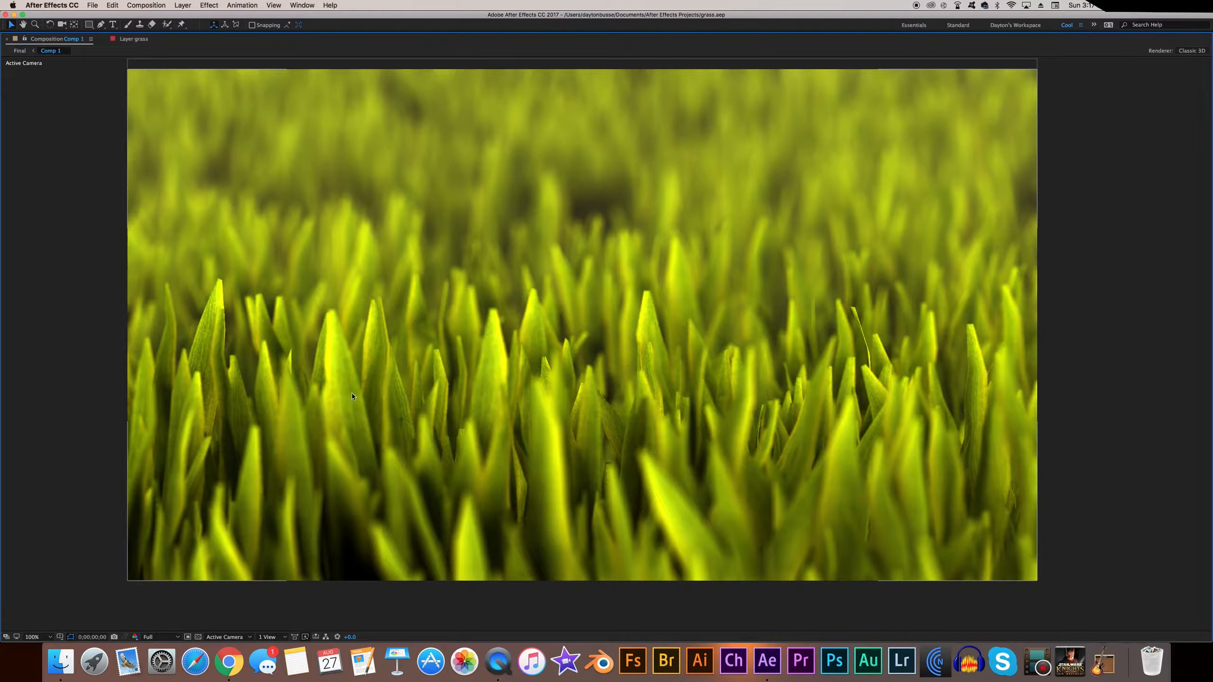
pyautogui.moveTo(379, 394); pyautogui.dragTo(373, 401, button='middle')
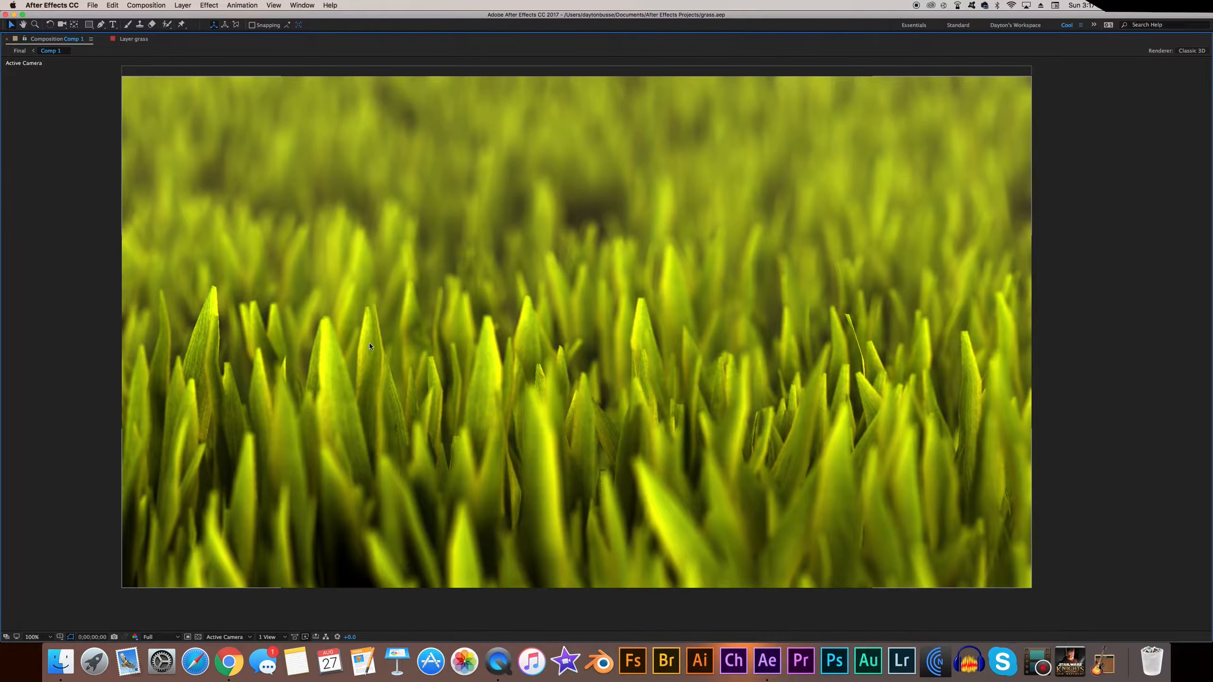
pyautogui.press('`')
pyautogui.scroll(-2, 542, 319)
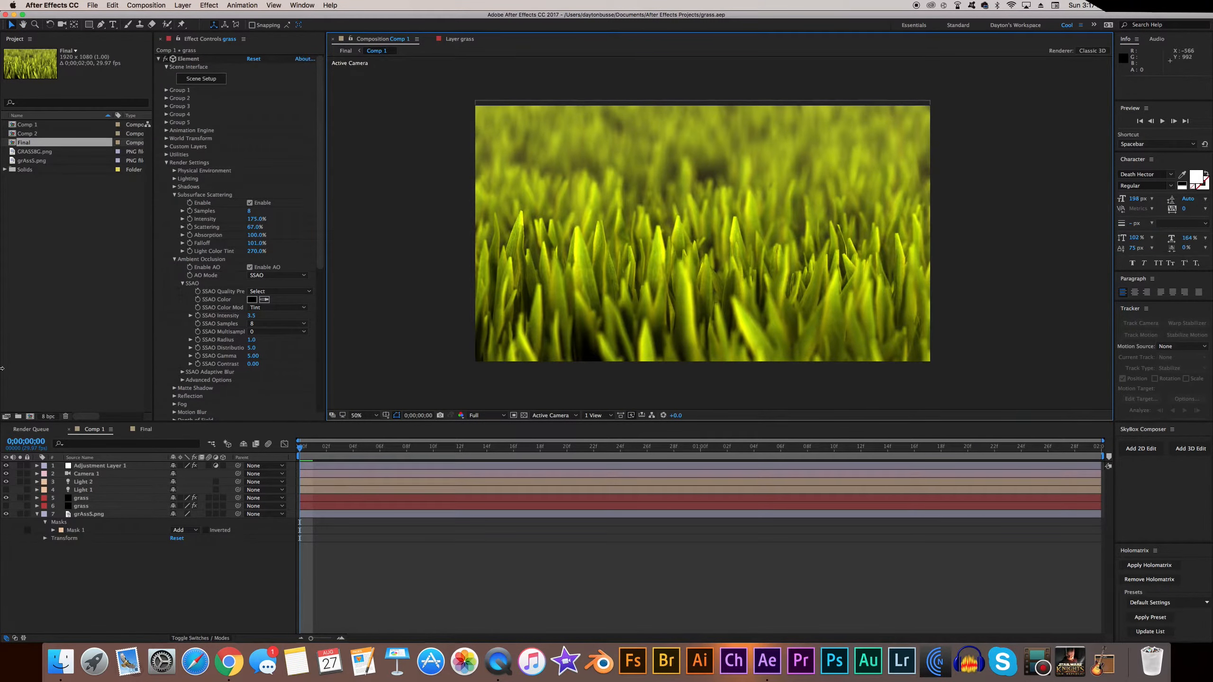
# Step: Create a new composition named Grass 1
pyautogui.click(30, 417)
pyautogui.write('C')
pyautogui.write('rass 1')
pyautogui.press('Return')
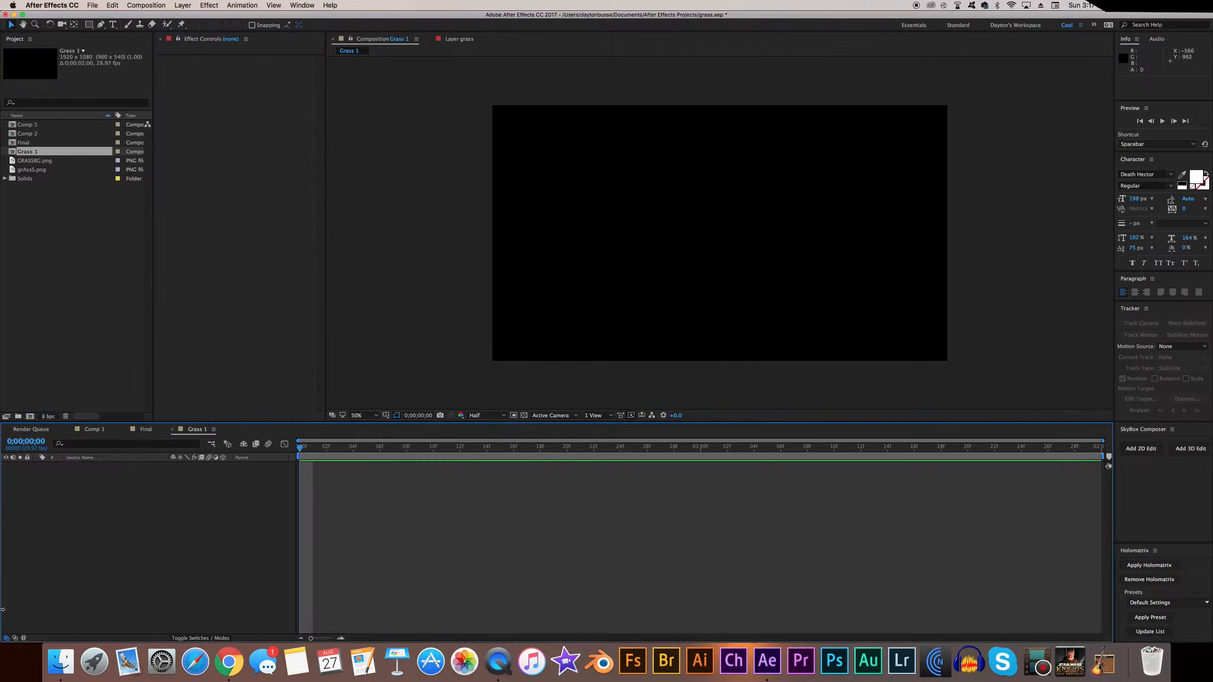
# Step: Add a 1920 x 1080 black solid layer named e3d to the Grass 1 composition
pyautogui.rightClick(90, 488)
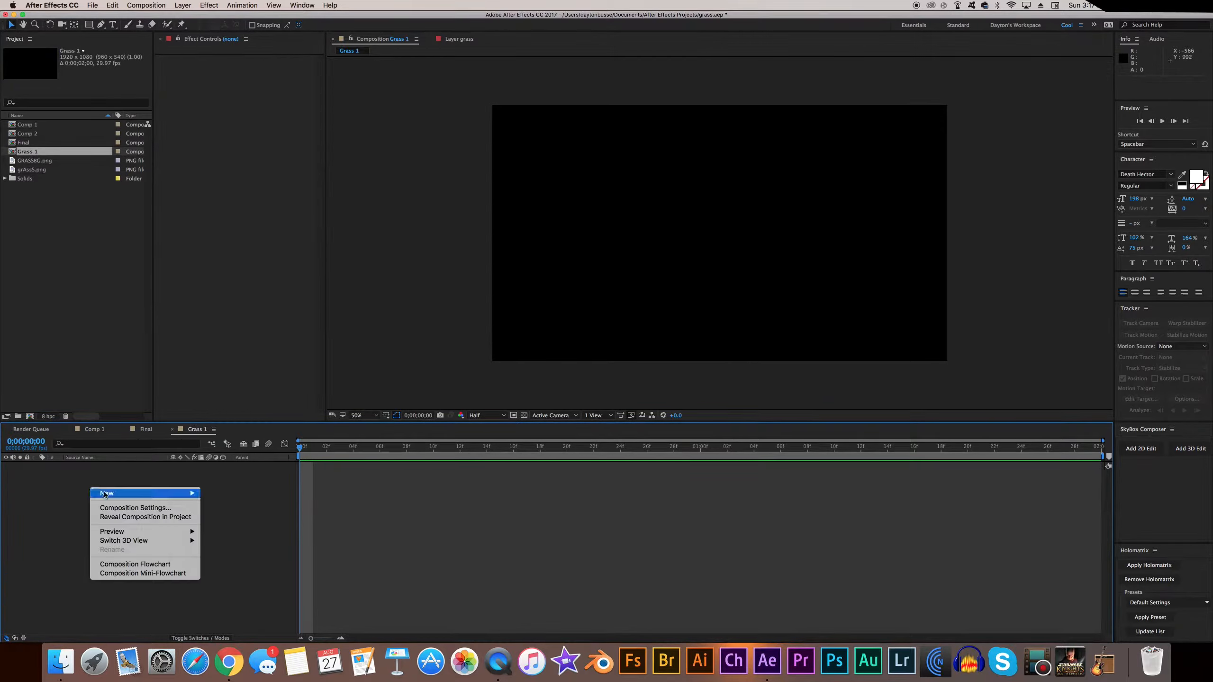
pyautogui.moveTo(107, 494)
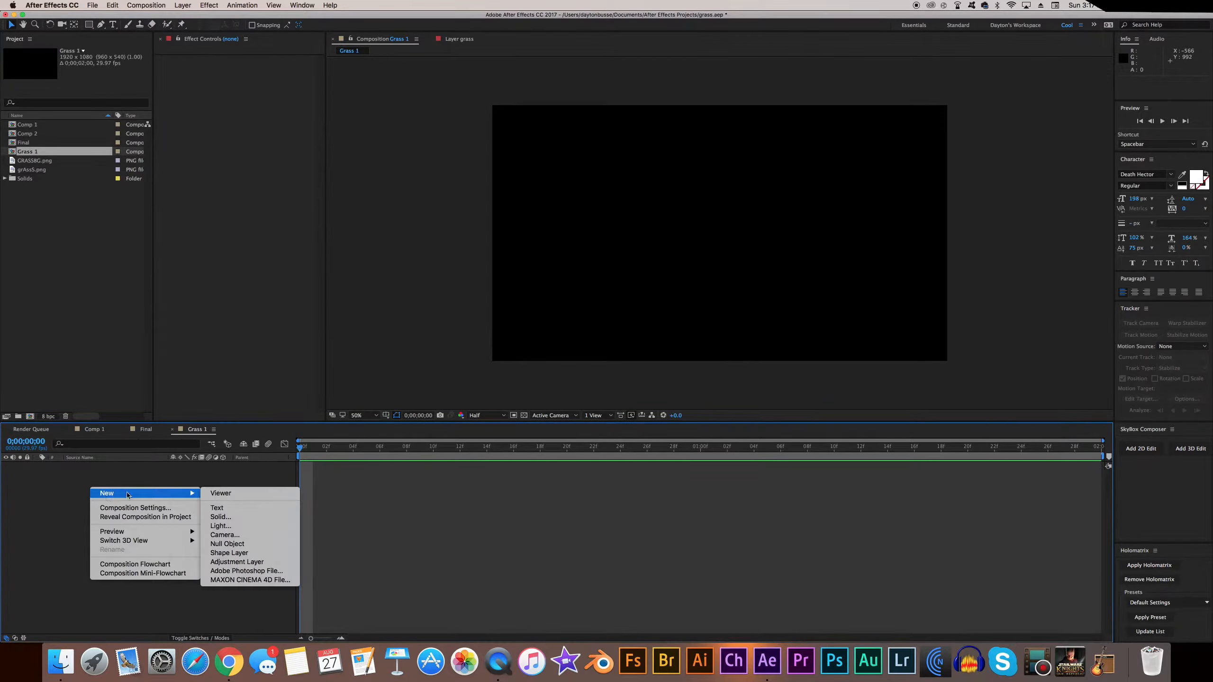
pyautogui.click(221, 518)
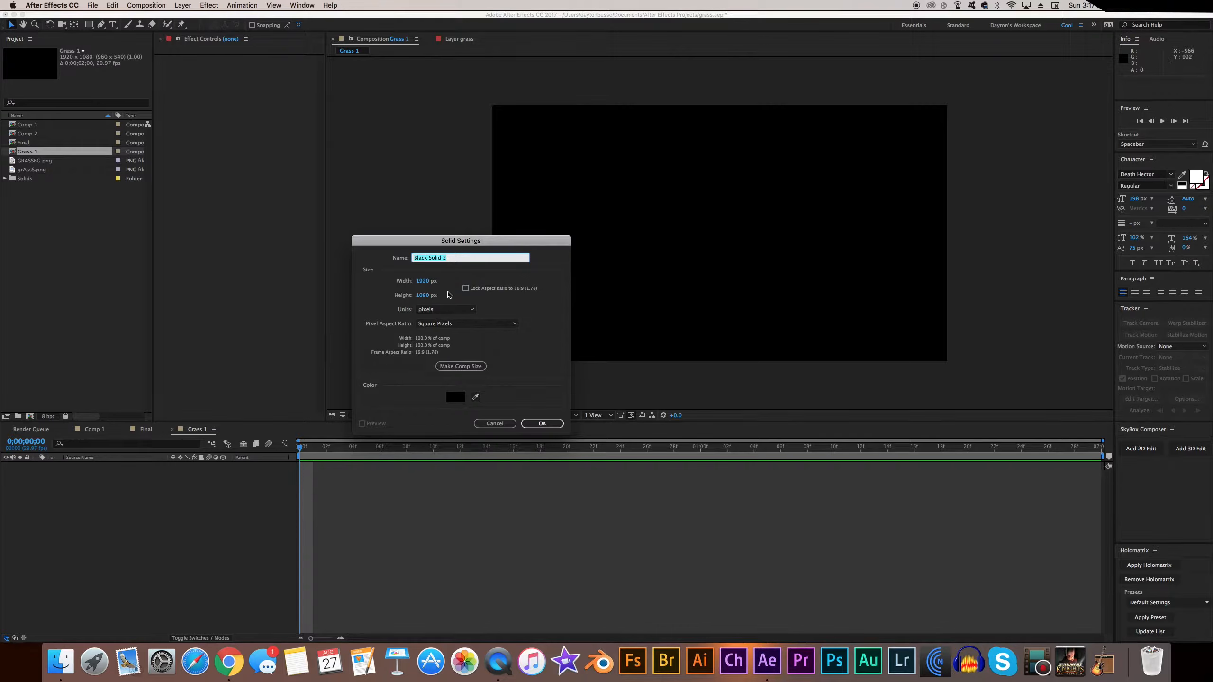
pyautogui.write('e3d')
pyautogui.press('Return')
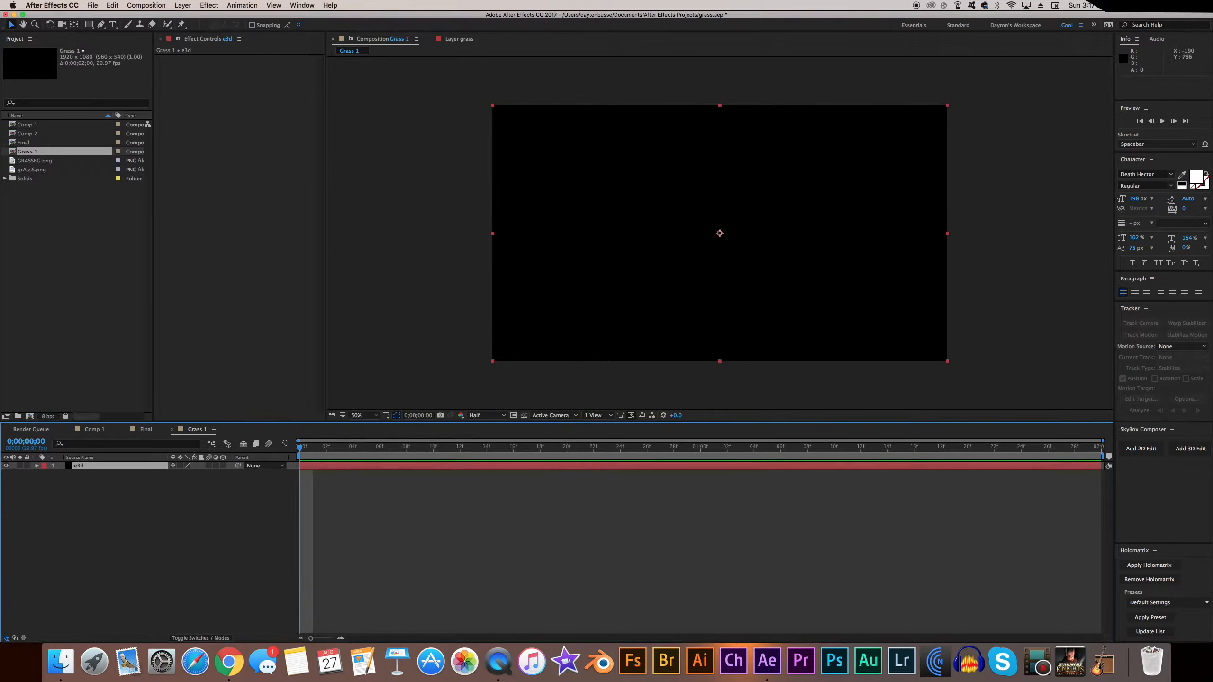
# Step: Apply the Video Copilot Element effect to the e3d layer and open its Scene Setup
pyautogui.rightClick(200, 111)
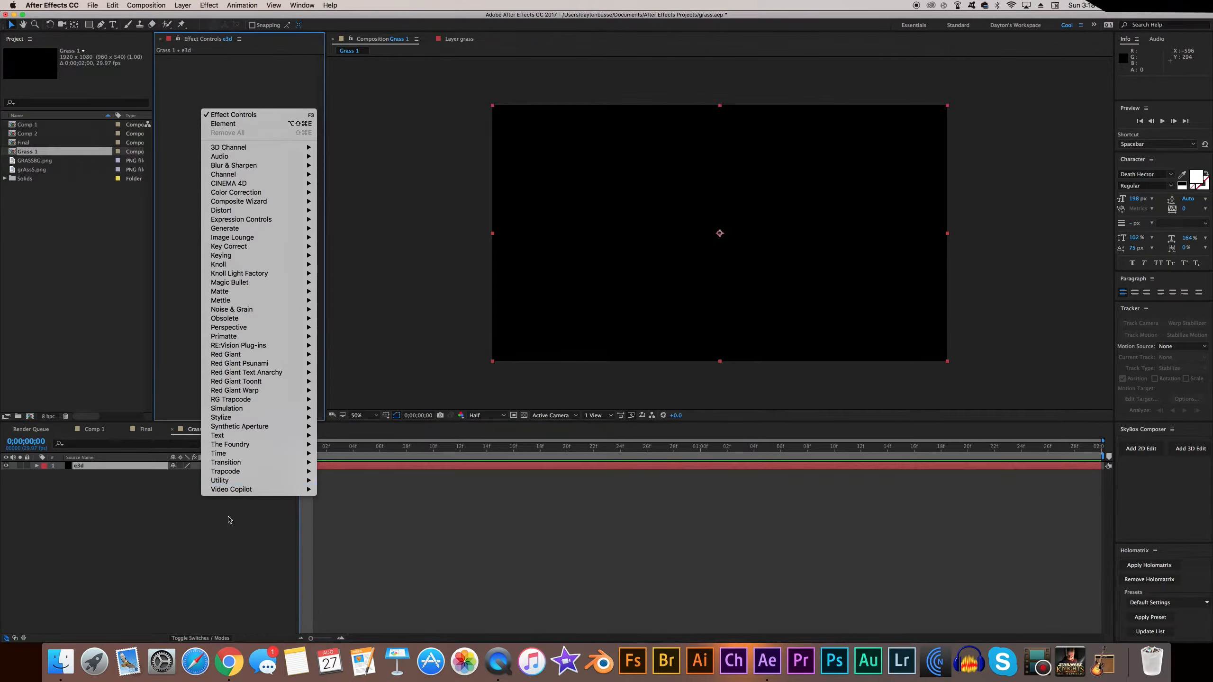
pyautogui.moveTo(249, 489)
pyautogui.click(350, 493)
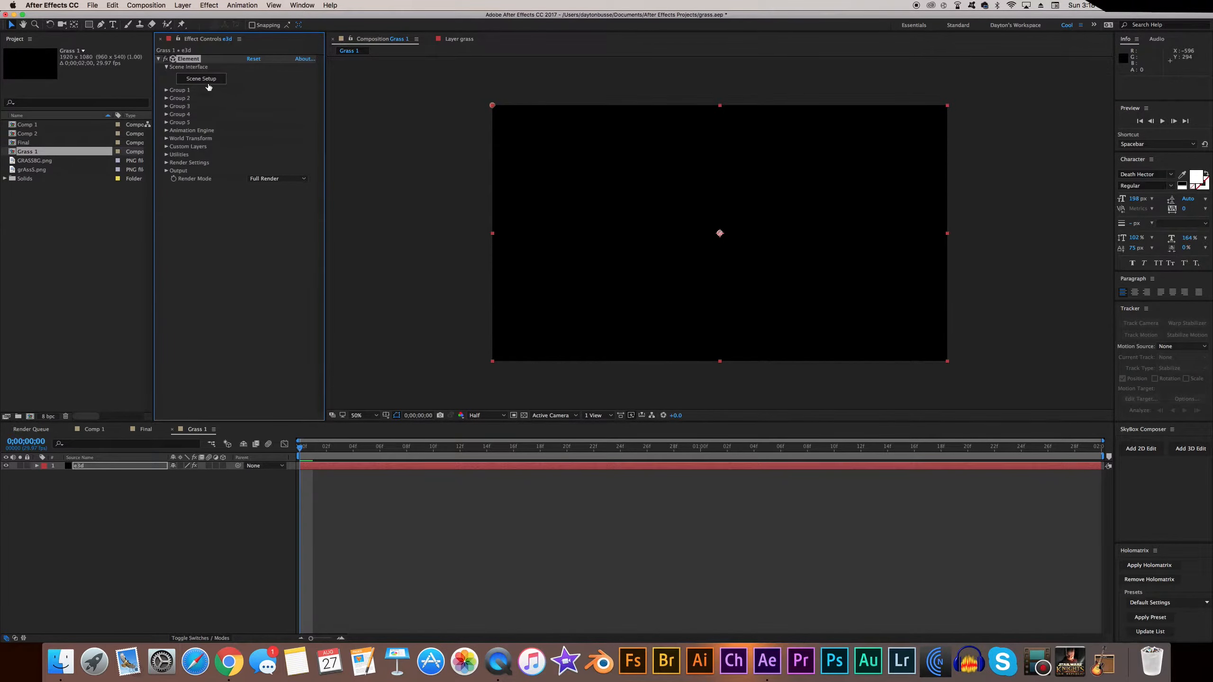
pyautogui.click(207, 82)
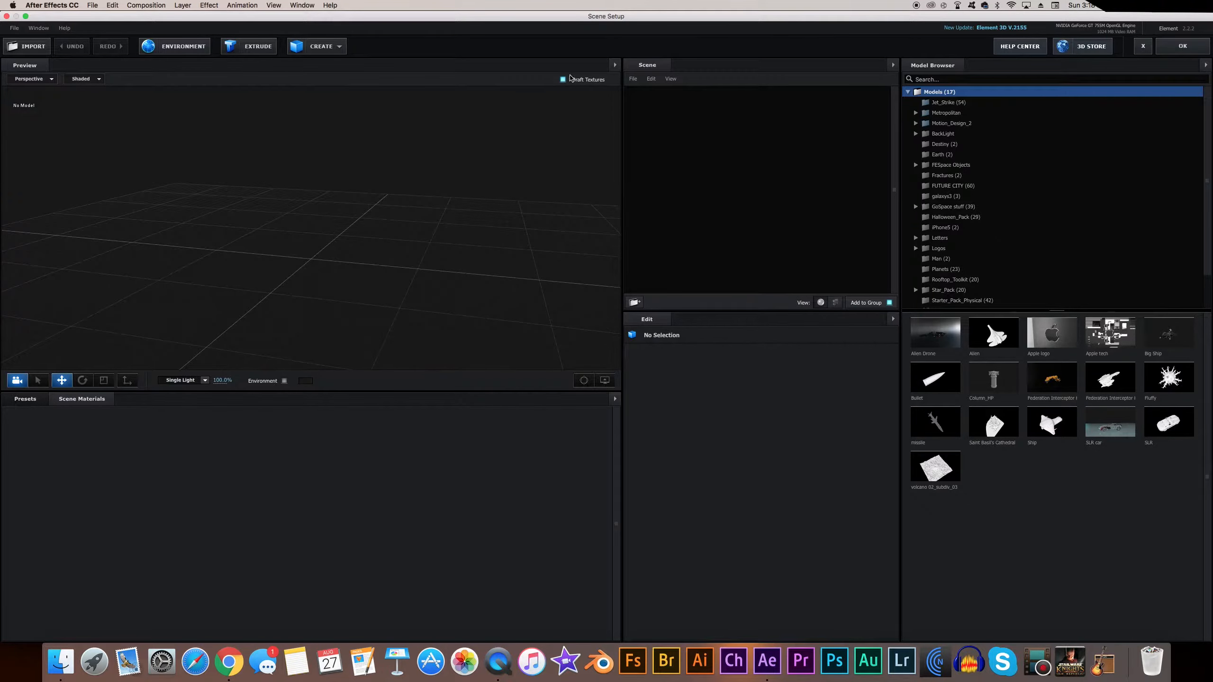
# Step: Turn off draft textures and add the grass_patch model from the Starter_Pack_Physical collection to the scene
pyautogui.moveTo(518, 191); pyautogui.dragTo(540, 186)
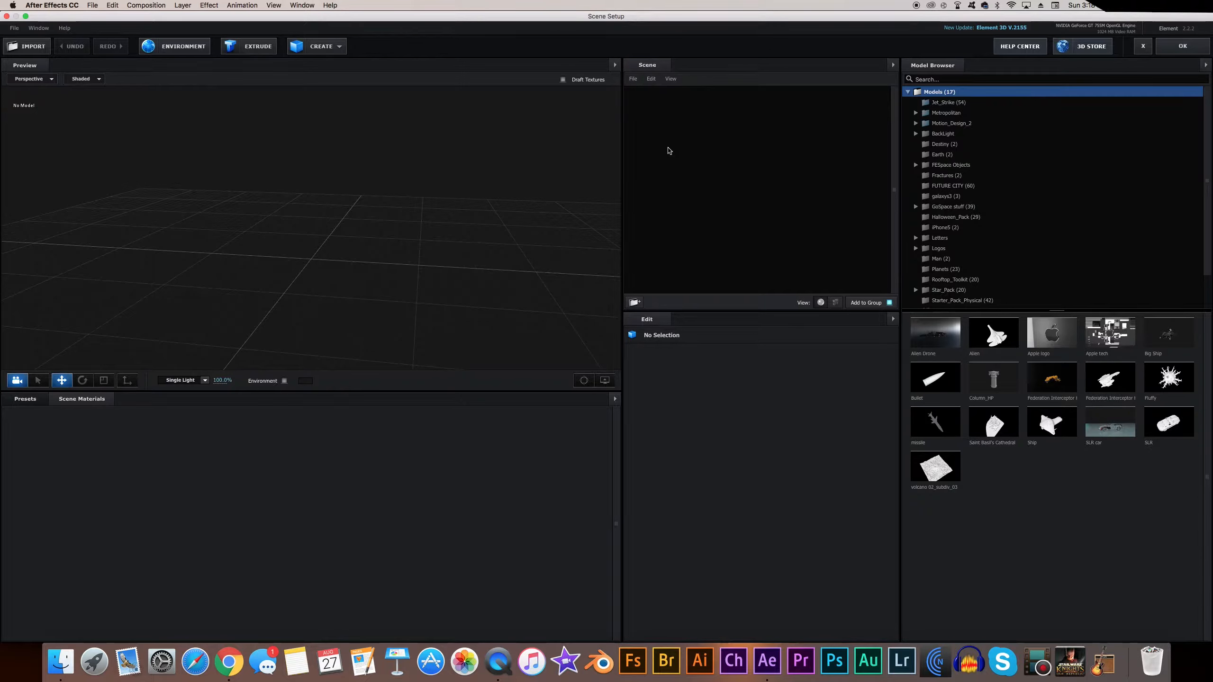
pyautogui.moveTo(528, 192); pyautogui.dragTo(524, 195)
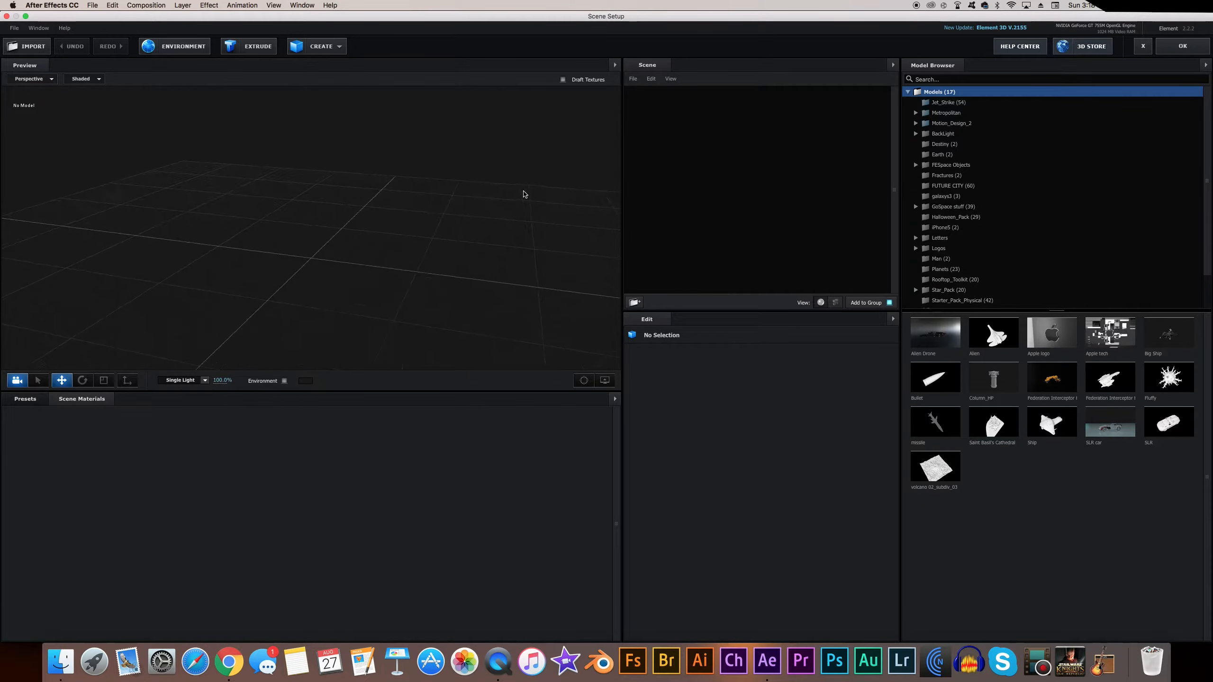
pyautogui.scroll(-3, 1013, 198)
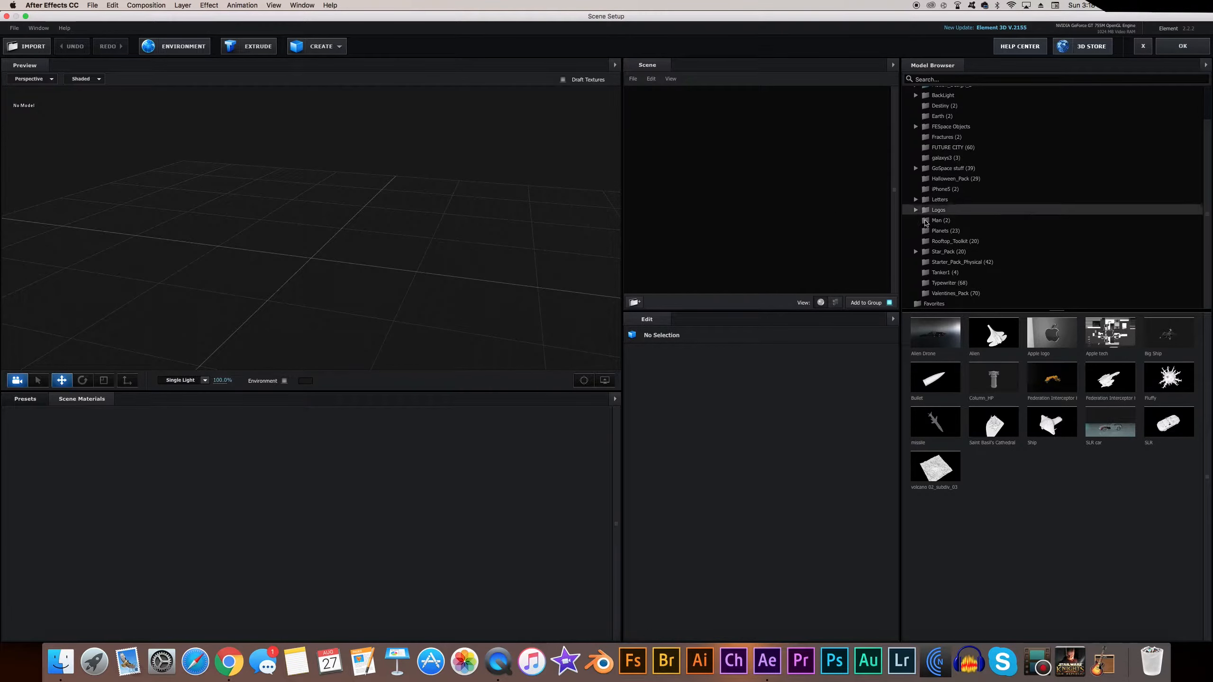
pyautogui.click(975, 264)
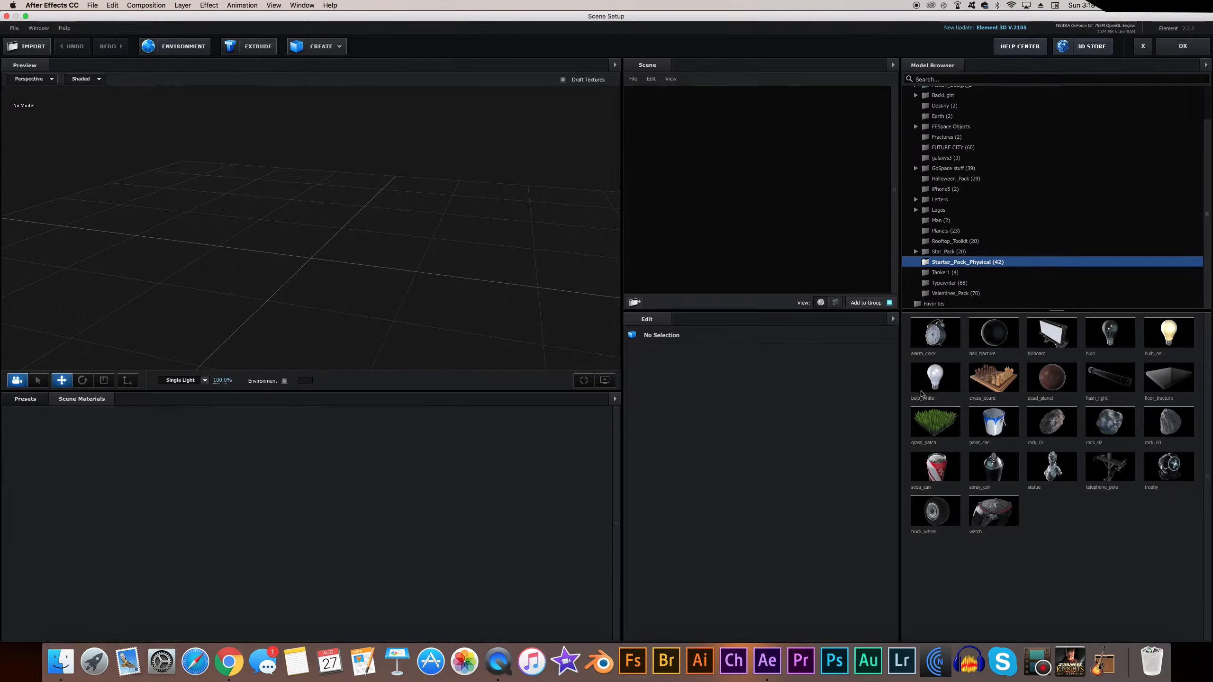
pyautogui.click(932, 425)
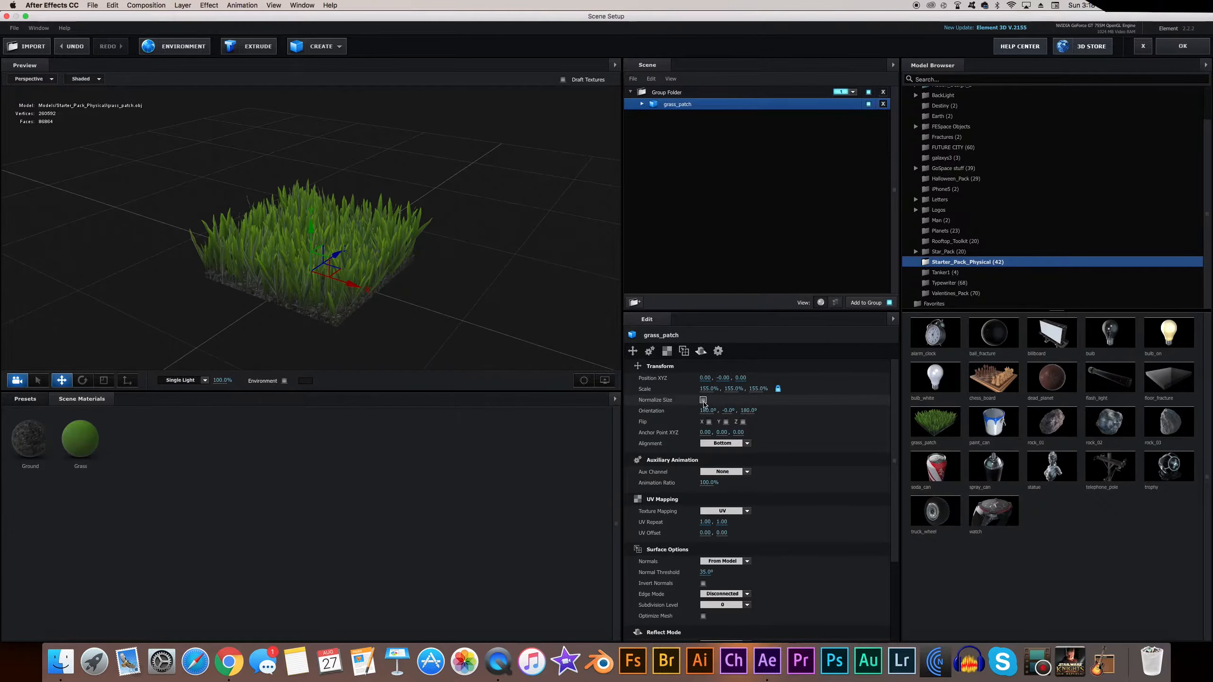
# Step: Enable Normalize Size for the grass_patch model and inspect it in the preview
pyautogui.click(704, 401)
pyautogui.scroll(-5, 461, 256)
pyautogui.moveTo(482, 269)
pyautogui.mouseDown()
pyautogui.moveTo(461, 285)
pyautogui.moveTo(466, 265)
pyautogui.moveTo(423, 278)
pyautogui.moveTo(405, 263)
pyautogui.moveTo(478, 254)
pyautogui.moveTo(468, 283)
pyautogui.mouseUp()
pyautogui.scroll(3, 459, 285)
pyautogui.scroll(-2, 472, 269)
pyautogui.scroll(4, 480, 271)
pyautogui.scroll(-4, 479, 271)
pyautogui.scroll(-3, 466, 293)
pyautogui.scroll(1, 465, 295)
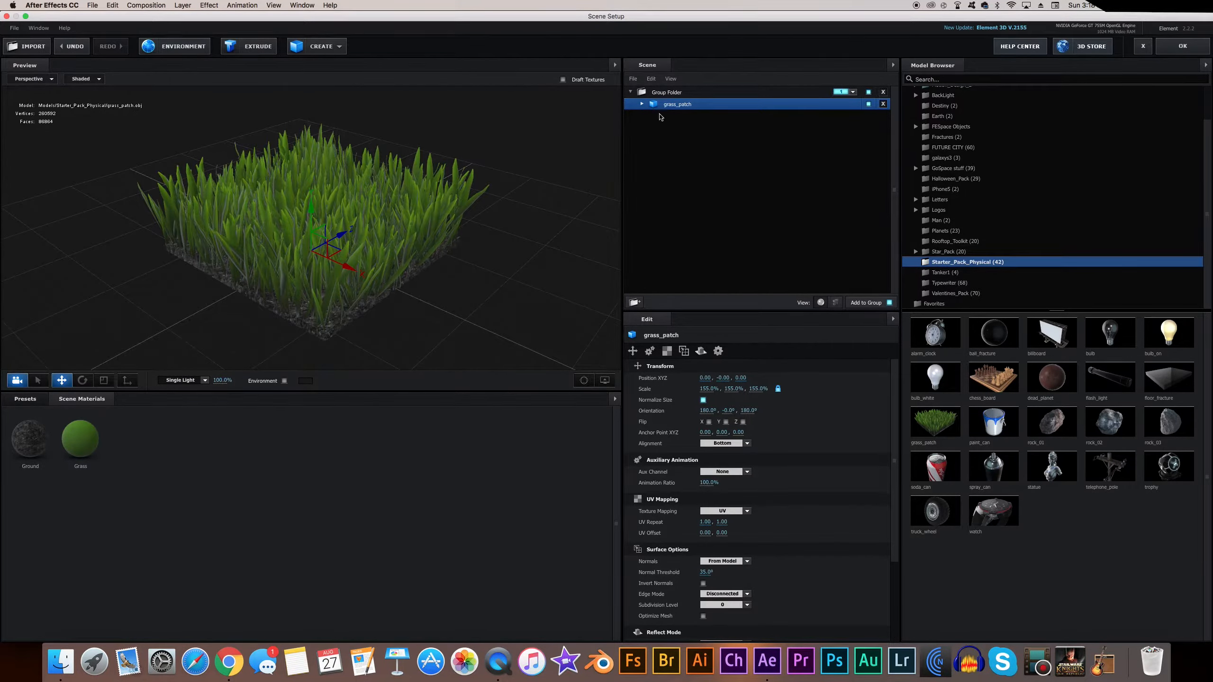
# Step: Enable subsurface scattering on the Grass material of the grass_patch model
pyautogui.click(642, 104)
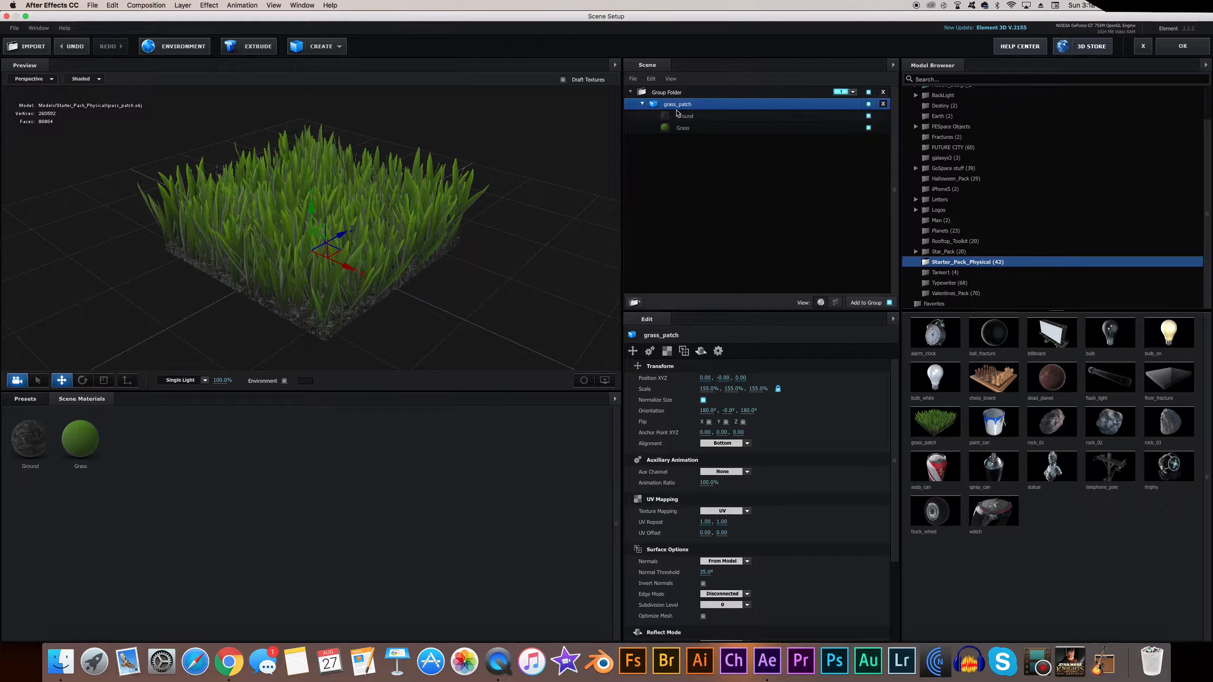
pyautogui.click(681, 129)
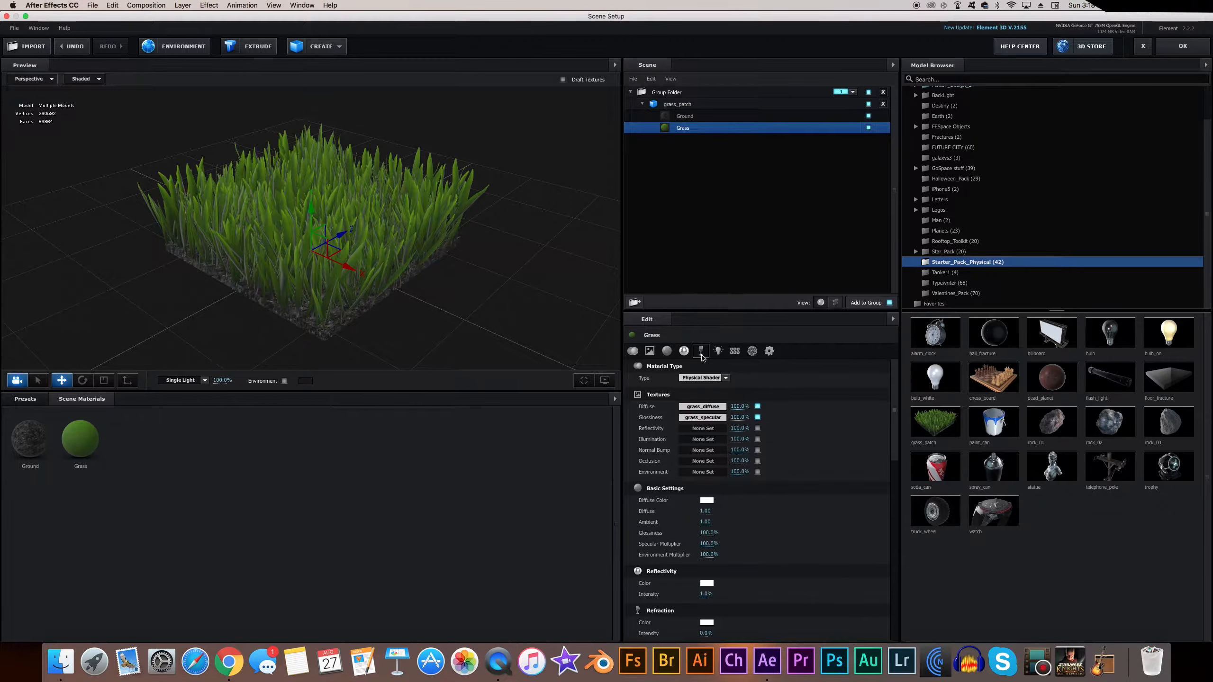
pyautogui.click(735, 352)
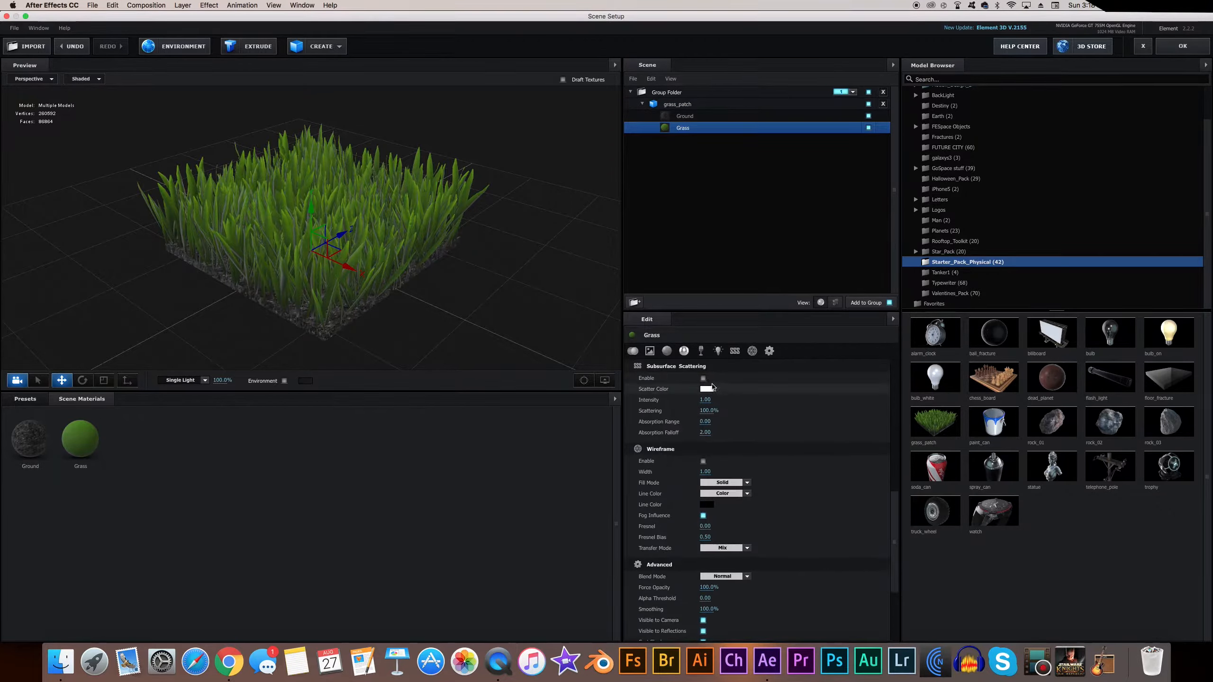
pyautogui.click(703, 379)
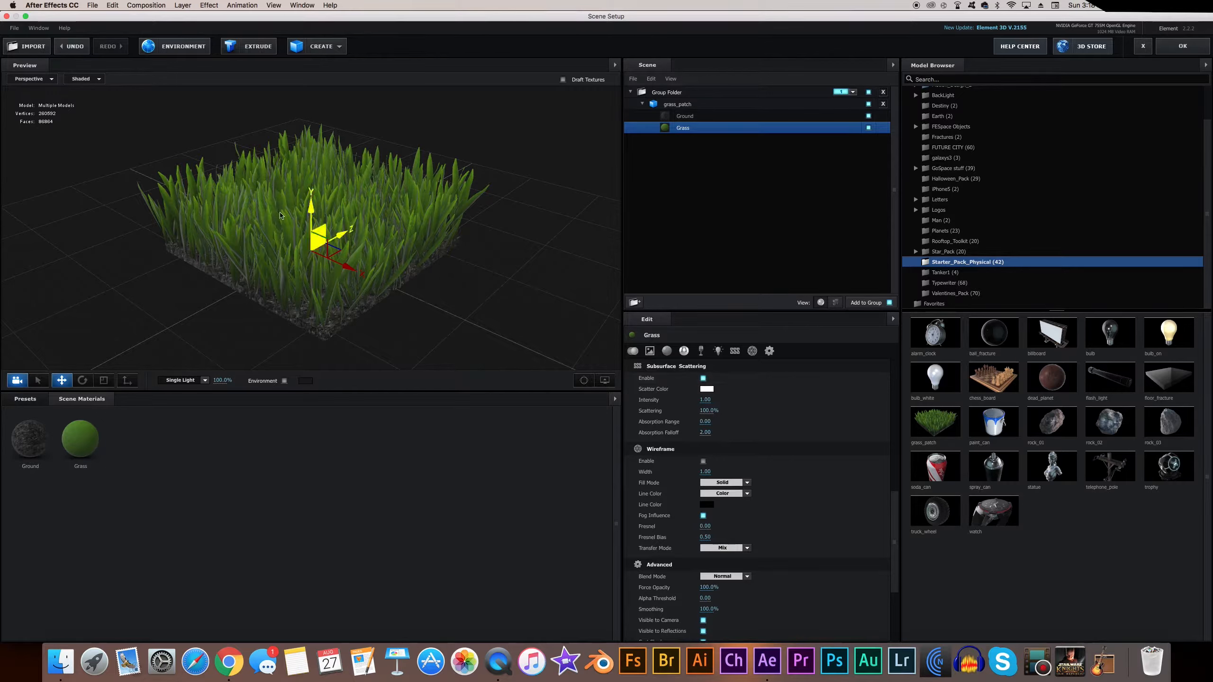
pyautogui.moveTo(479, 222)
pyautogui.mouseDown()
pyautogui.moveTo(486, 306)
pyautogui.moveTo(485, 214)
pyautogui.moveTo(483, 229)
pyautogui.mouseUp()
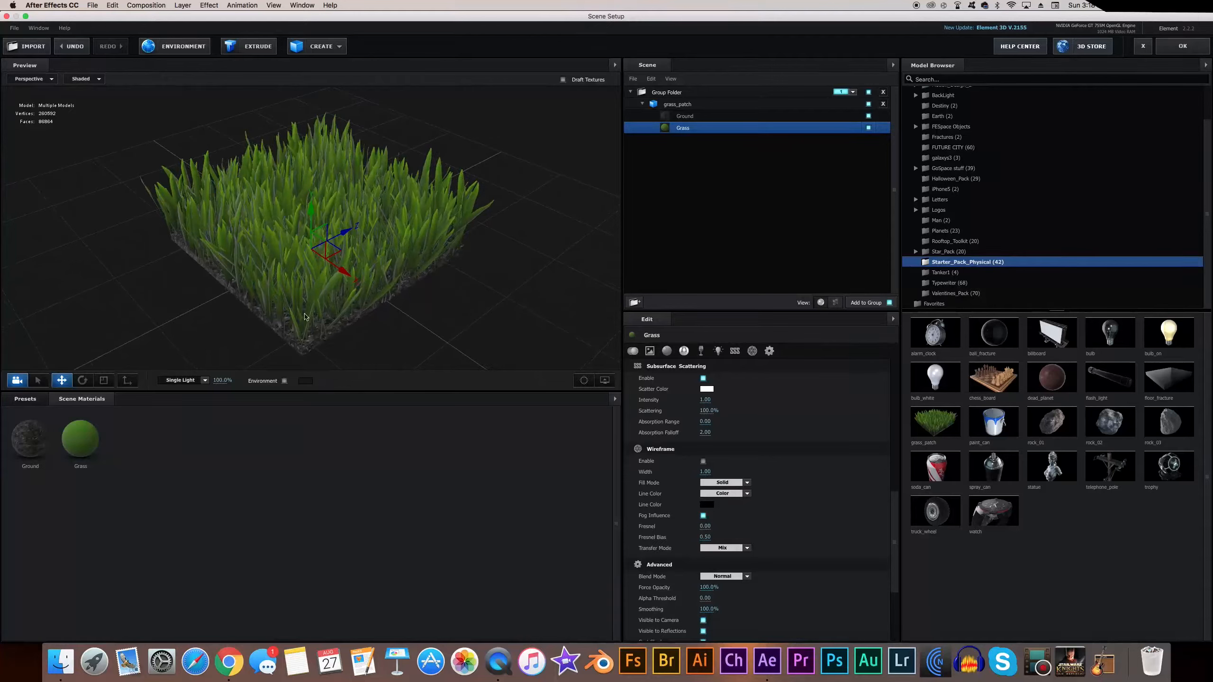
# Step: Switch the preview lighting to SSS and inspect the grass from other angles
pyautogui.click(182, 381)
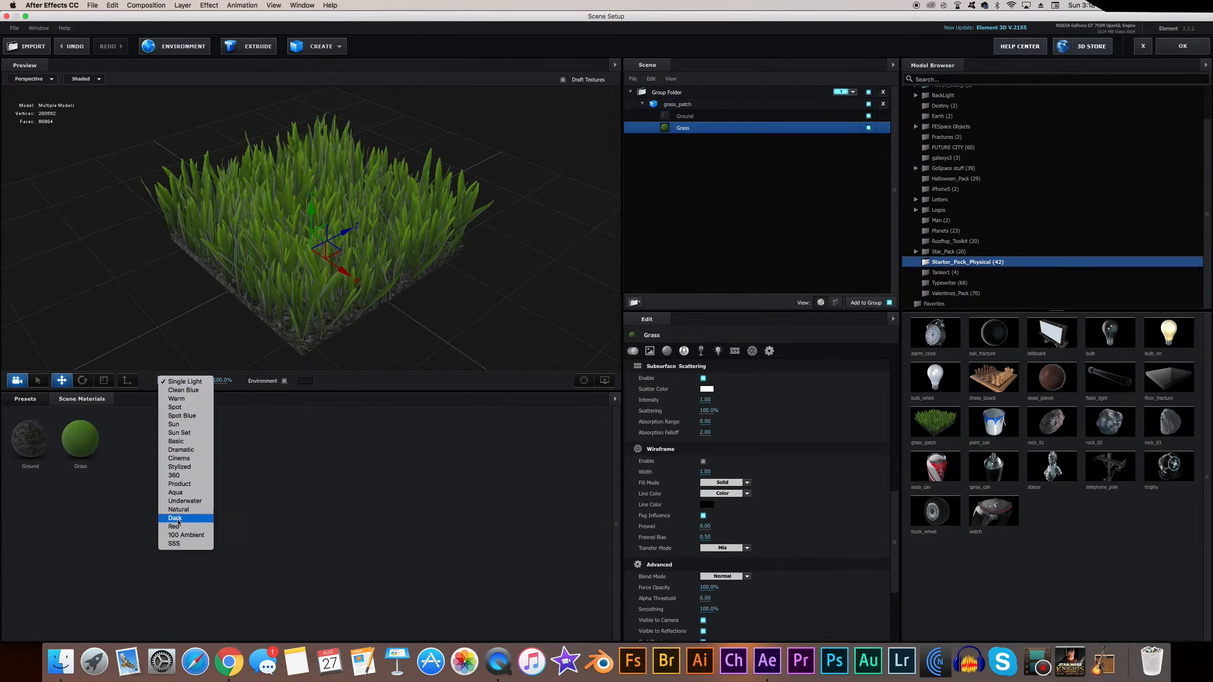
pyautogui.click(174, 545)
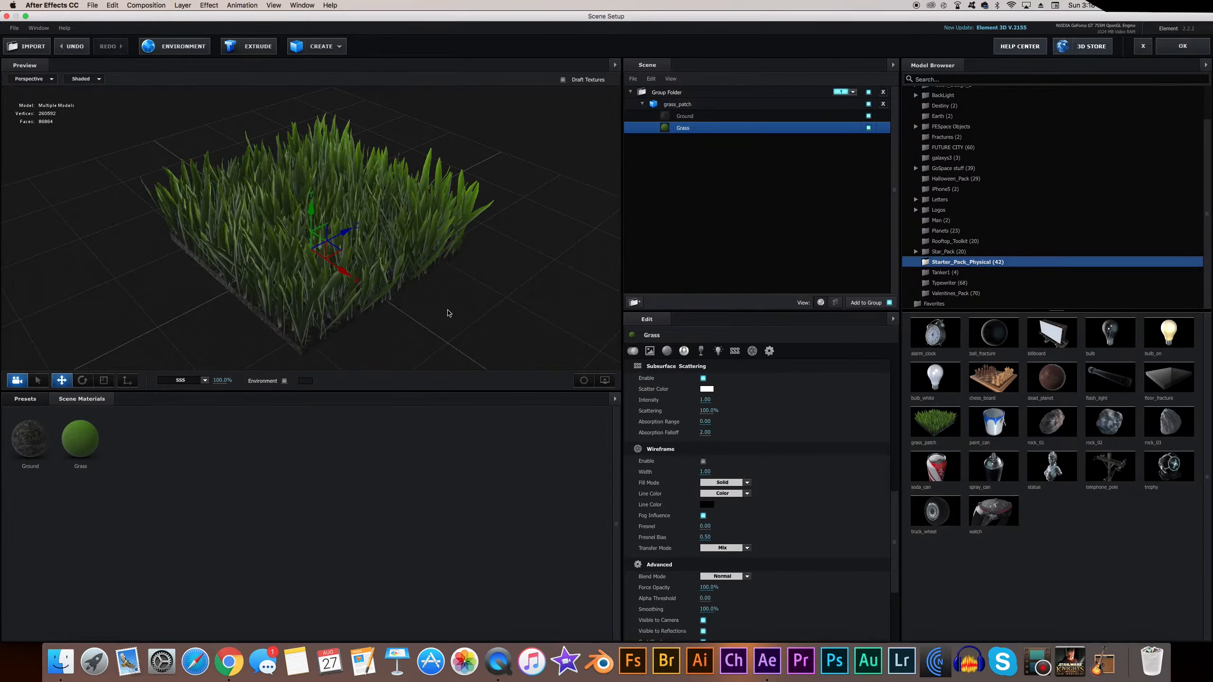
pyautogui.moveTo(447, 314); pyautogui.dragTo(284, 210)
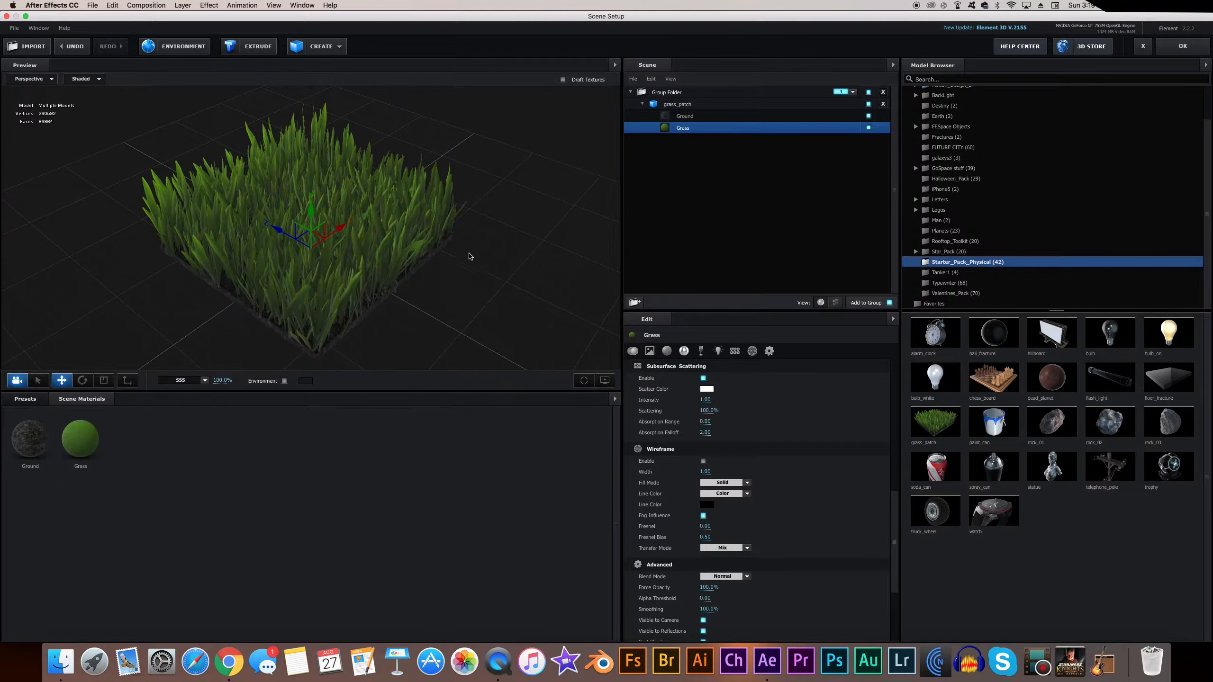
pyautogui.moveTo(469, 257); pyautogui.dragTo(490, 263)
# Step: Set the Grass material's subsurface scattering to intensity 2, scattering 60% and absorption falloff 1.61
pyautogui.click(706, 400)
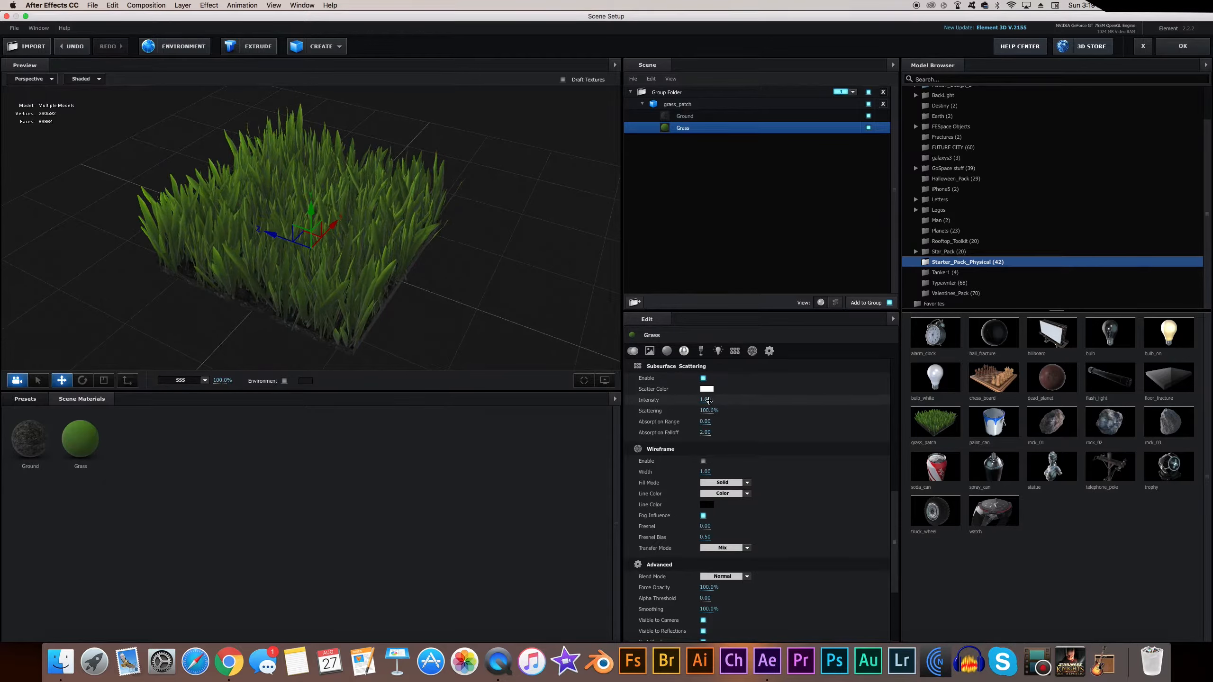
pyautogui.write('2')
pyautogui.press('Return')
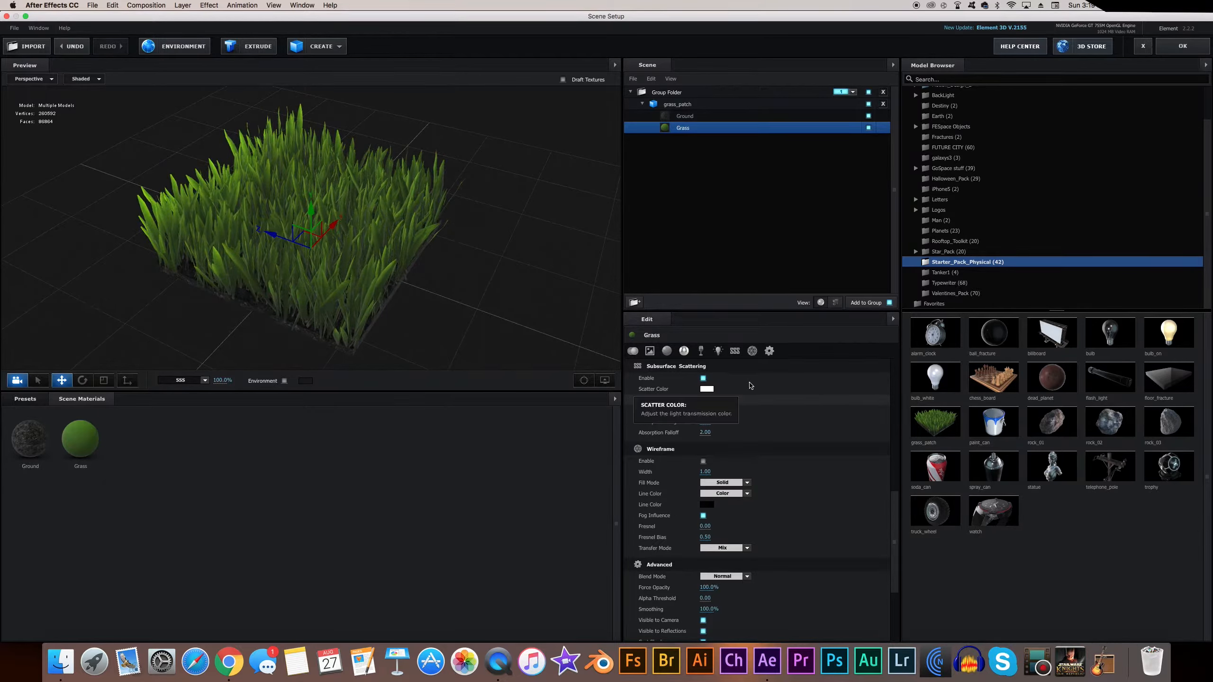
pyautogui.moveTo(699, 410); pyautogui.dragTo(682, 408)
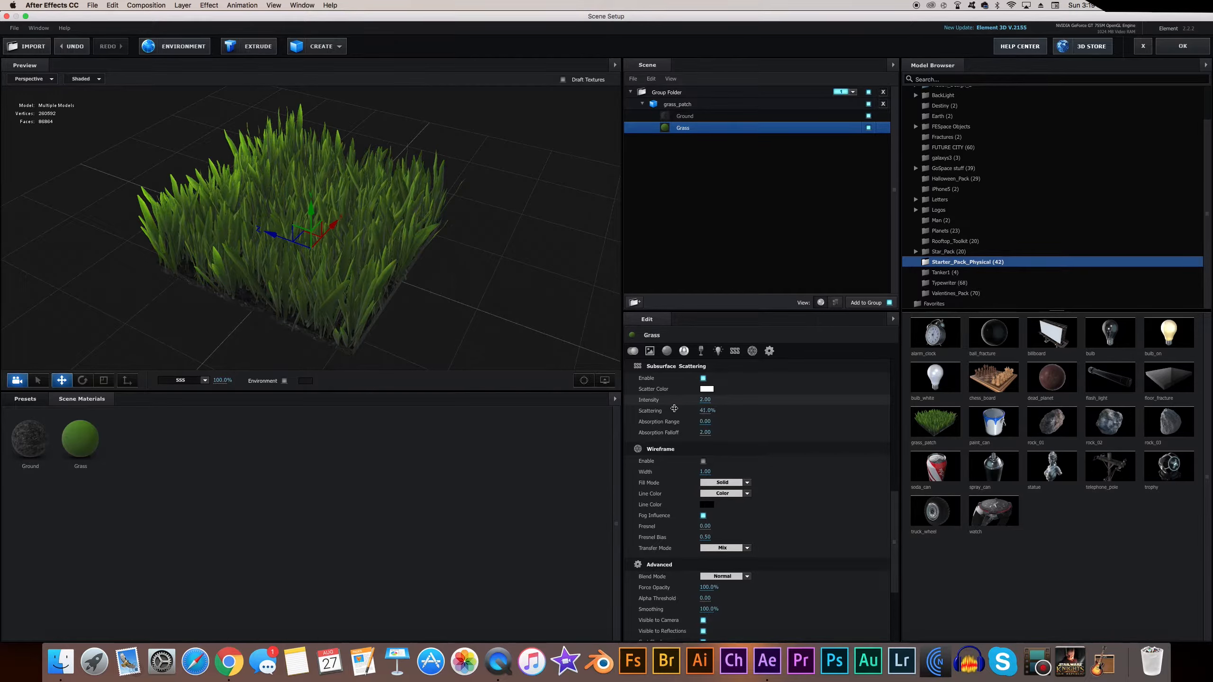
pyautogui.moveTo(673, 407); pyautogui.dragTo(678, 407)
pyautogui.moveTo(491, 314); pyautogui.dragTo(482, 314)
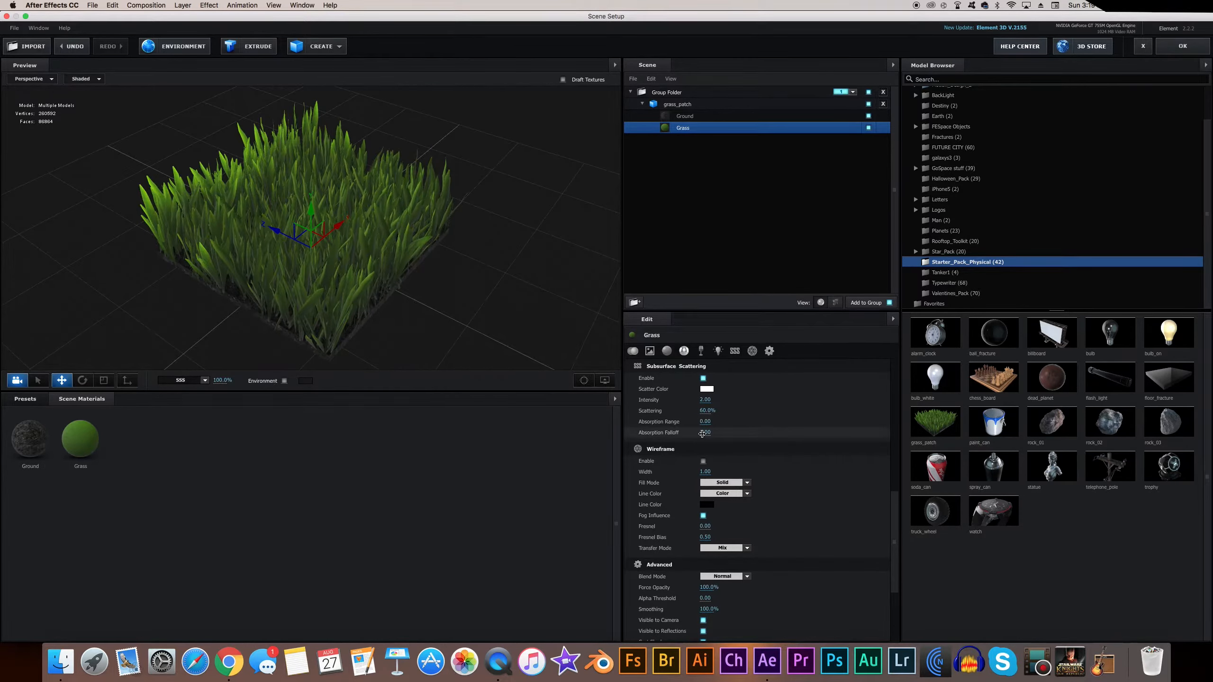
pyautogui.moveTo(702, 433); pyautogui.dragTo(667, 438)
pyautogui.moveTo(440, 269); pyautogui.dragTo(191, 260)
# Step: Set the preview lighting back to Single Light and collapse the grass_patch model in the scene list
pyautogui.click(178, 381)
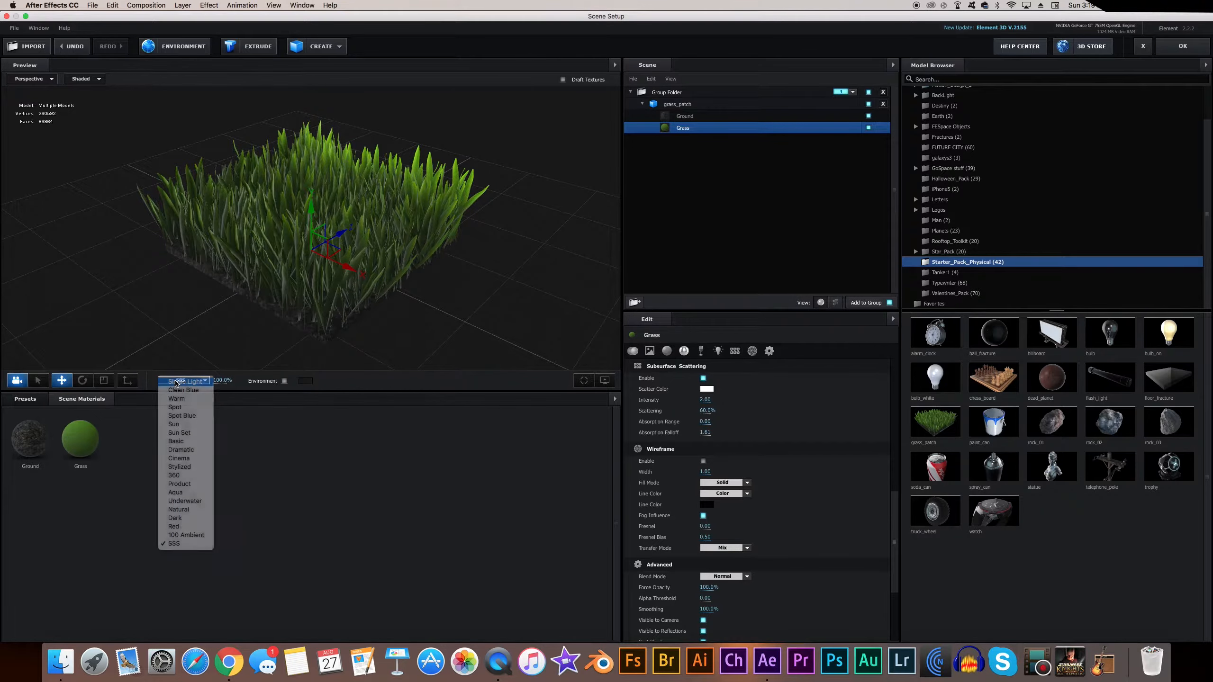
pyautogui.click(177, 383)
pyautogui.scroll(-3, 534, 356)
pyautogui.scroll(5, 529, 357)
pyautogui.moveTo(492, 344); pyautogui.dragTo(439, 271)
pyautogui.click(643, 105)
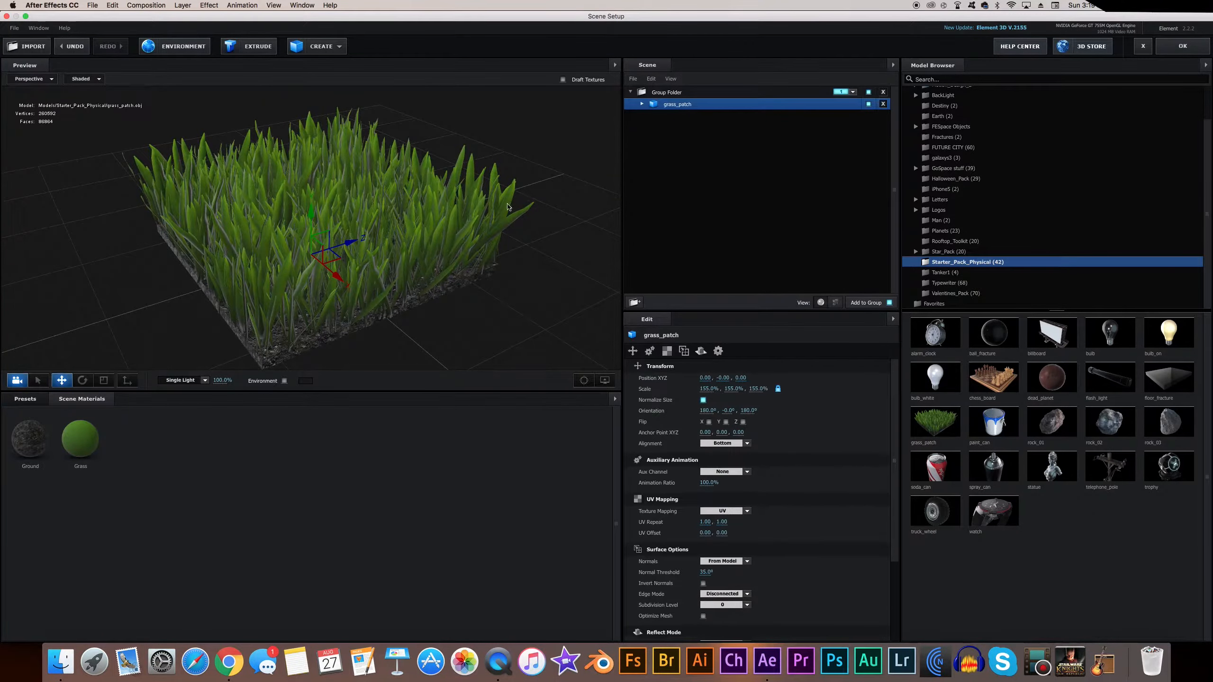
# Step: Expand the Environment presets and show the environment behind the grass patch in the preview
pyautogui.scroll(-3, 259, 347)
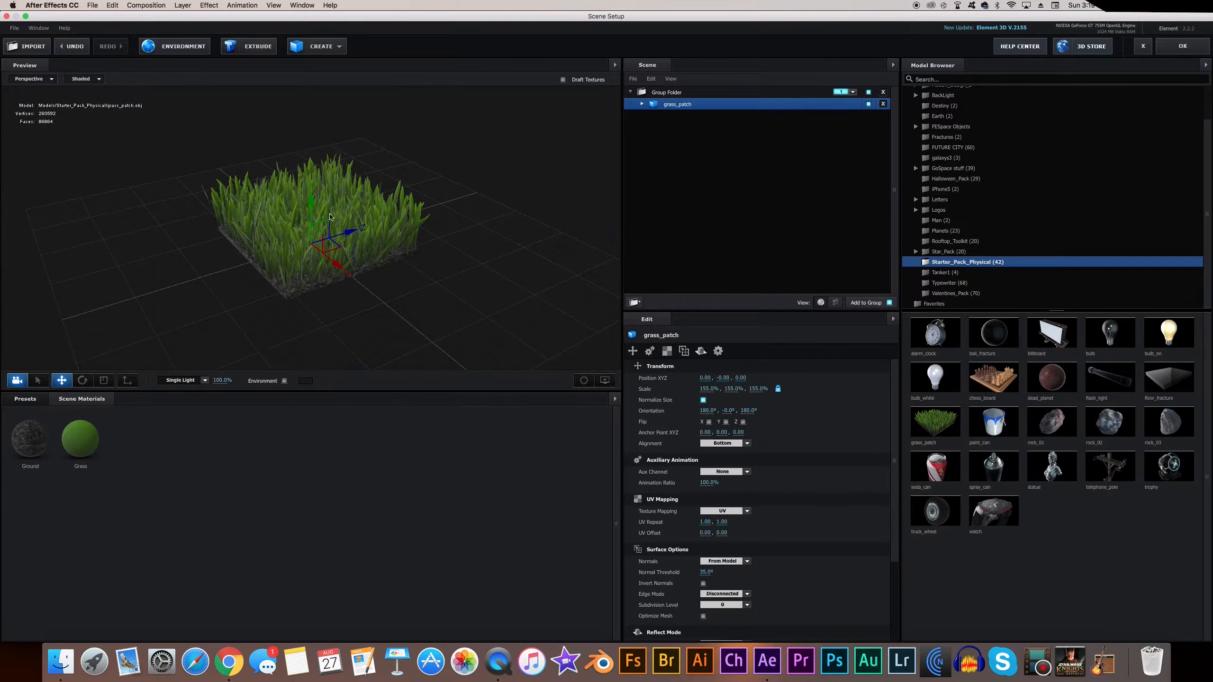
pyautogui.scroll(3, 329, 216)
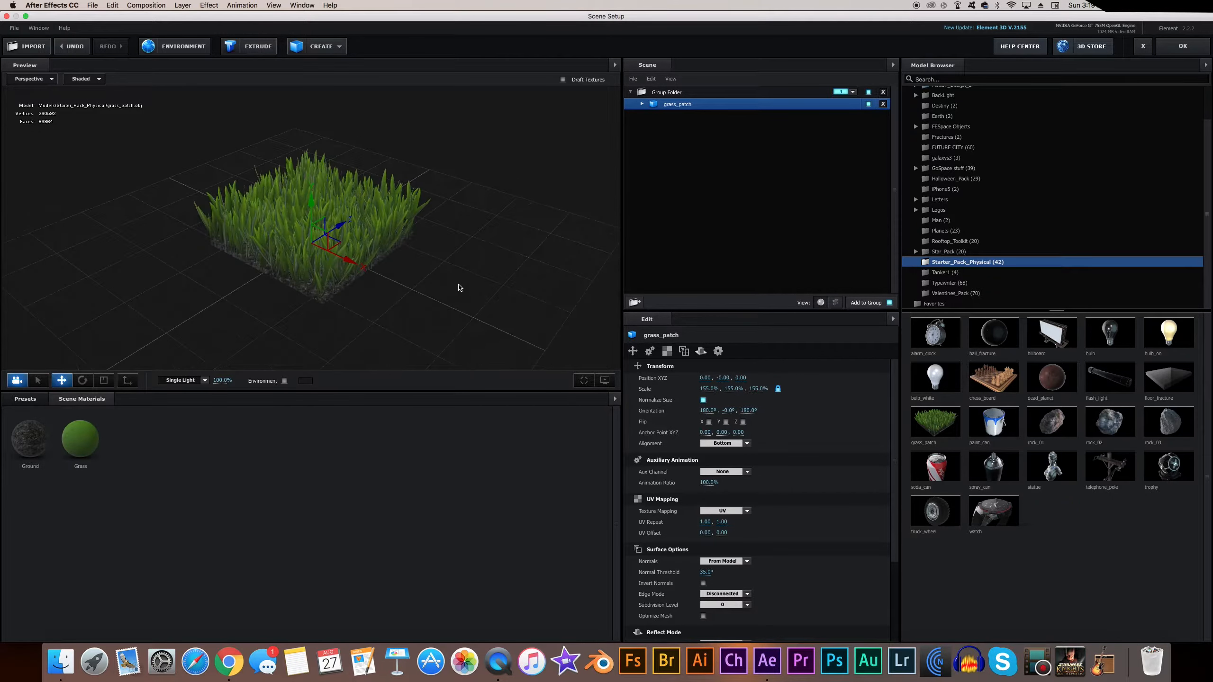
pyautogui.click(23, 401)
pyautogui.doubleClick(27, 425)
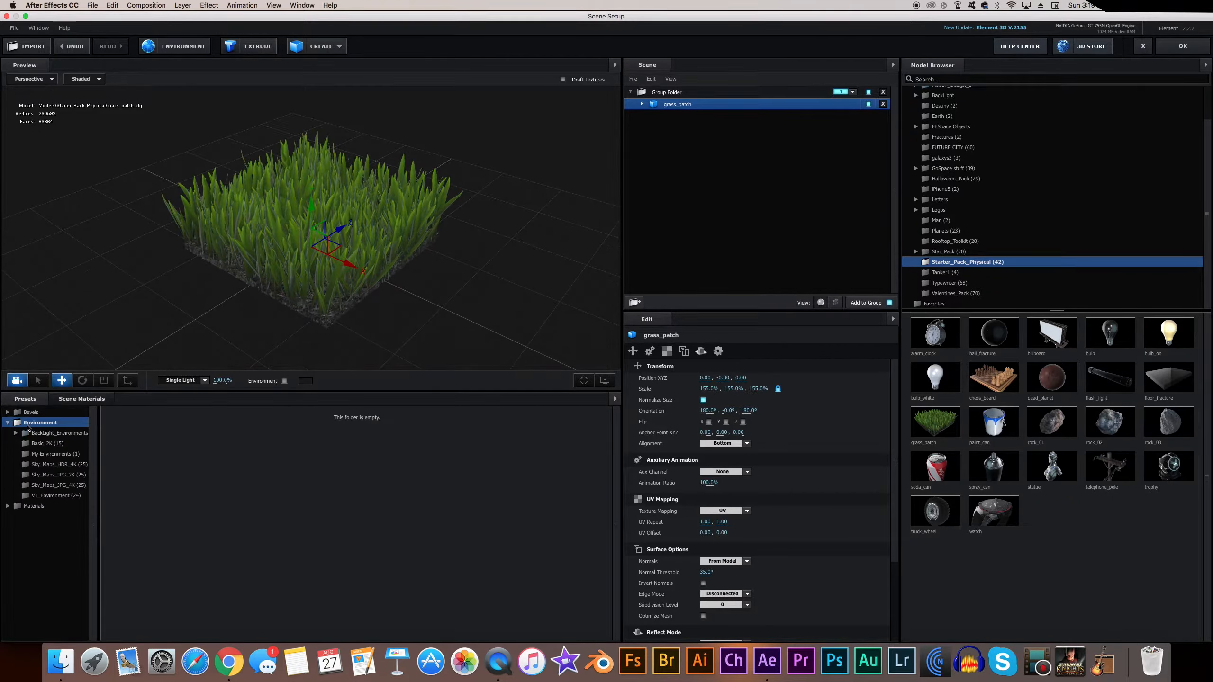
pyautogui.click(286, 381)
pyautogui.moveTo(347, 342)
pyautogui.mouseDown()
pyautogui.moveTo(427, 308)
pyautogui.moveTo(382, 339)
pyautogui.moveTo(332, 337)
pyautogui.moveTo(359, 343)
pyautogui.mouseUp()
pyautogui.scroll(5, 333, 339)
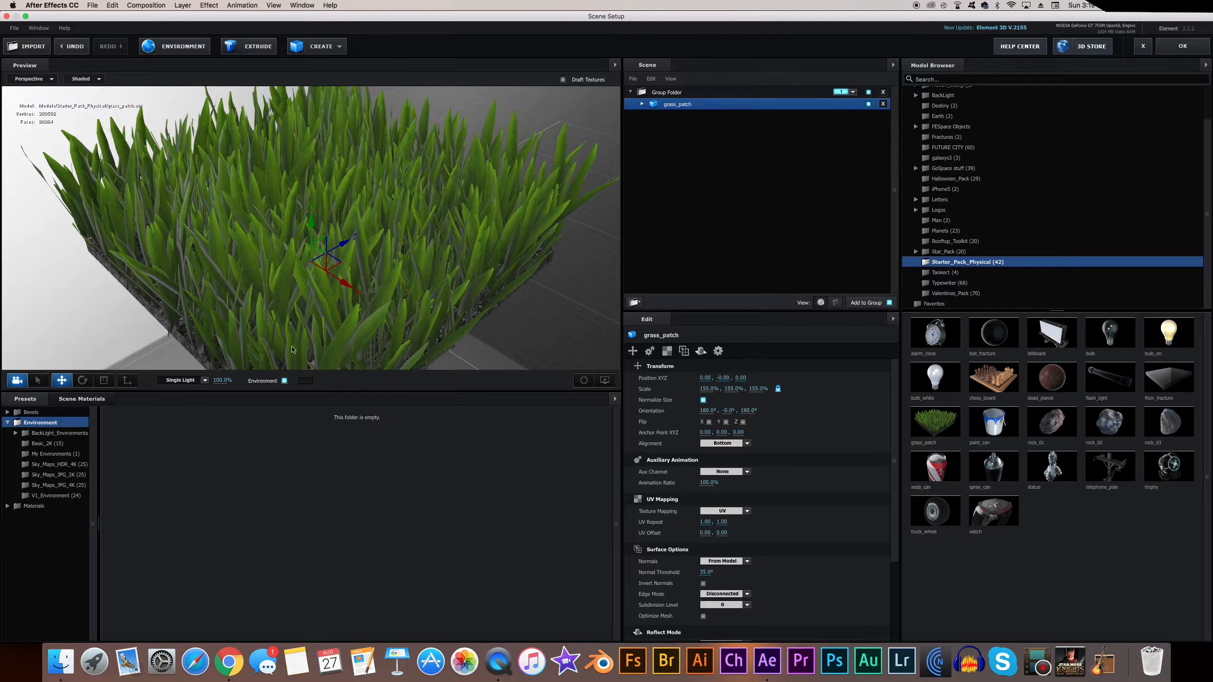
pyautogui.scroll(-3, 396, 324)
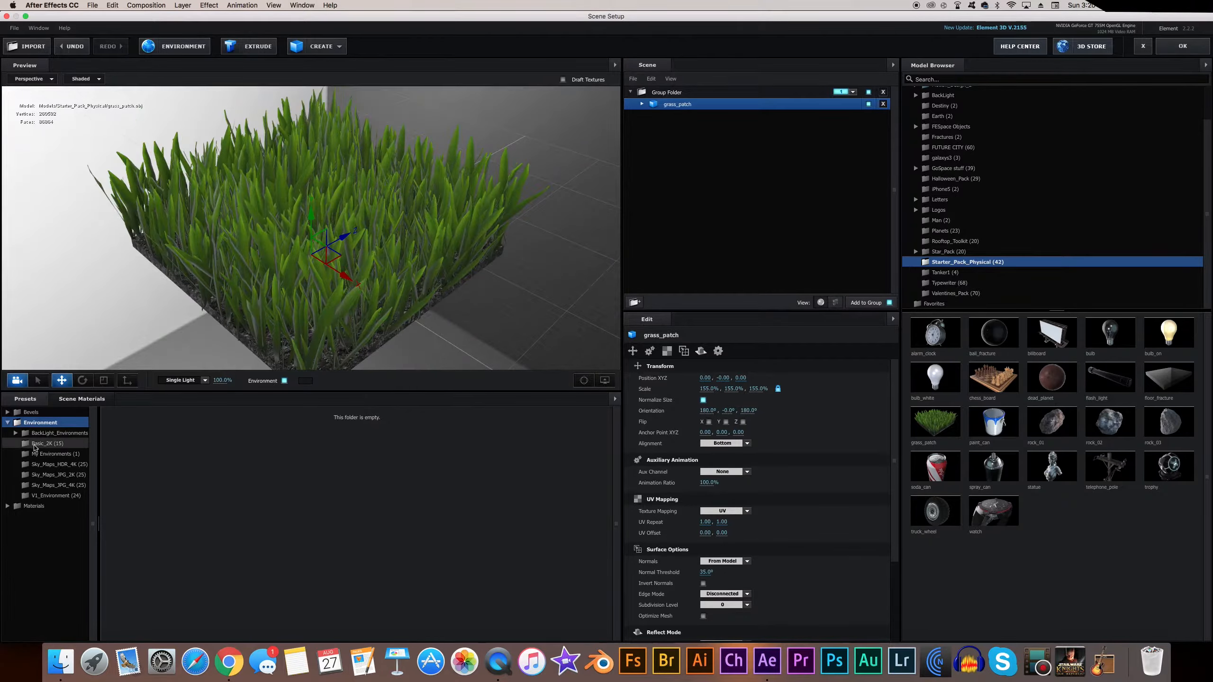
# Step: Apply the Basic_2K_15 environment preset, check it around the grass, and hide the environment background in the preview
pyautogui.click(49, 443)
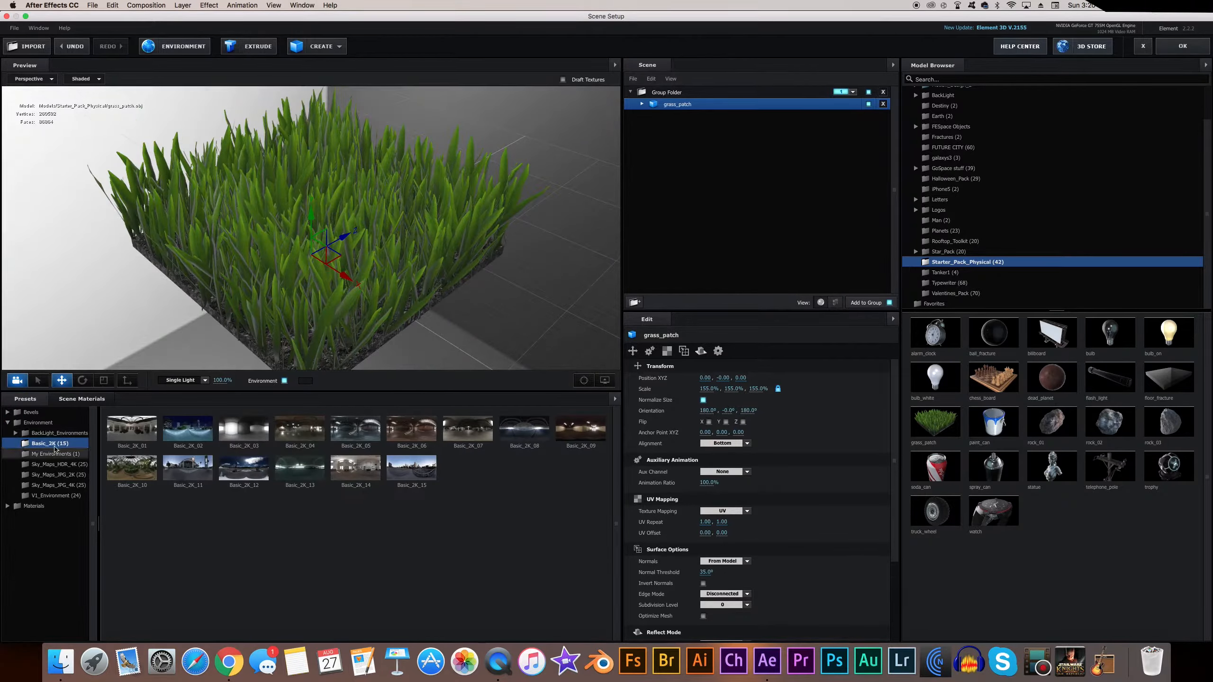
pyautogui.click(413, 476)
pyautogui.scroll(-3, 445, 290)
pyautogui.moveTo(447, 289); pyautogui.dragTo(520, 190)
pyautogui.moveTo(492, 254); pyautogui.dragTo(415, 295)
pyautogui.click(285, 381)
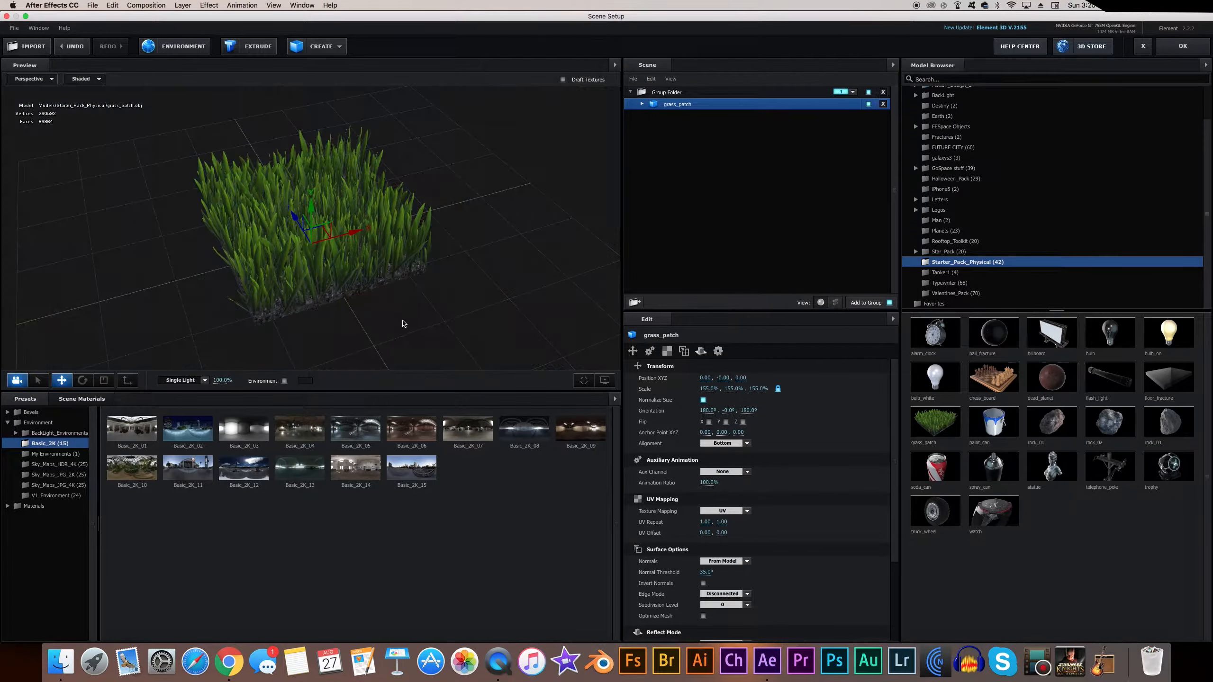
# Step: Set the environment texture's contrast to 16% and brightness to 9%
pyautogui.scroll(5, 409, 322)
pyautogui.scroll(-5, 410, 323)
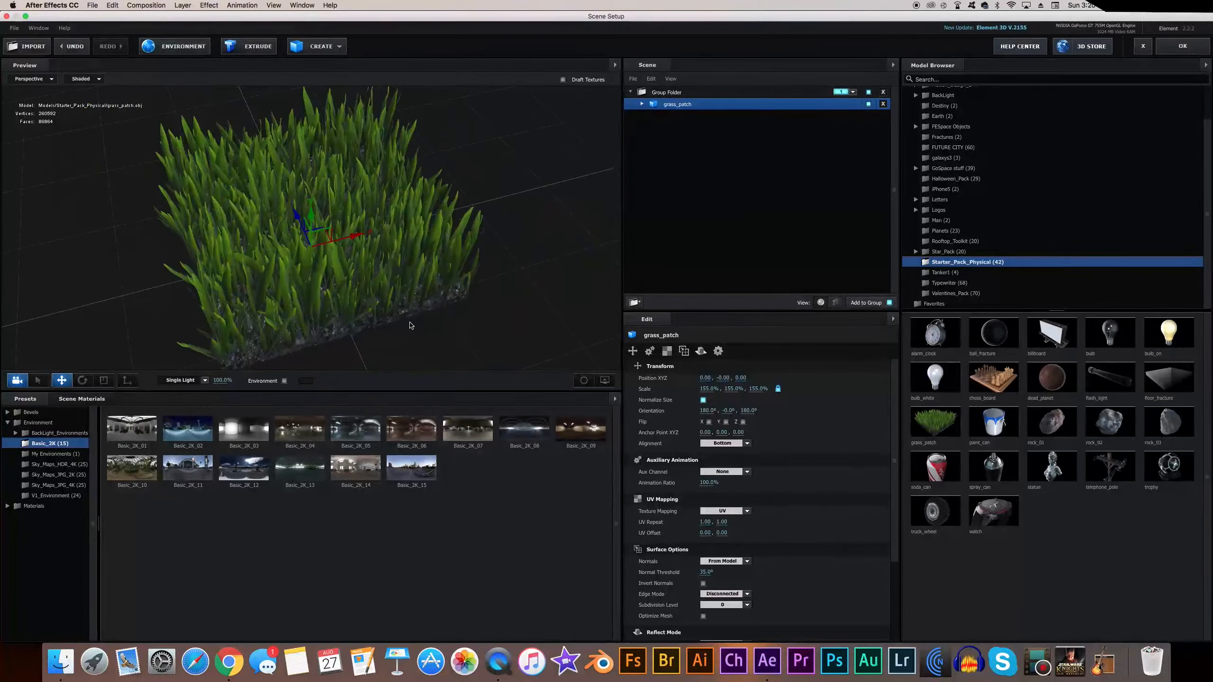
pyautogui.moveTo(409, 326)
pyautogui.mouseDown()
pyautogui.moveTo(420, 316)
pyautogui.moveTo(408, 313)
pyautogui.mouseUp()
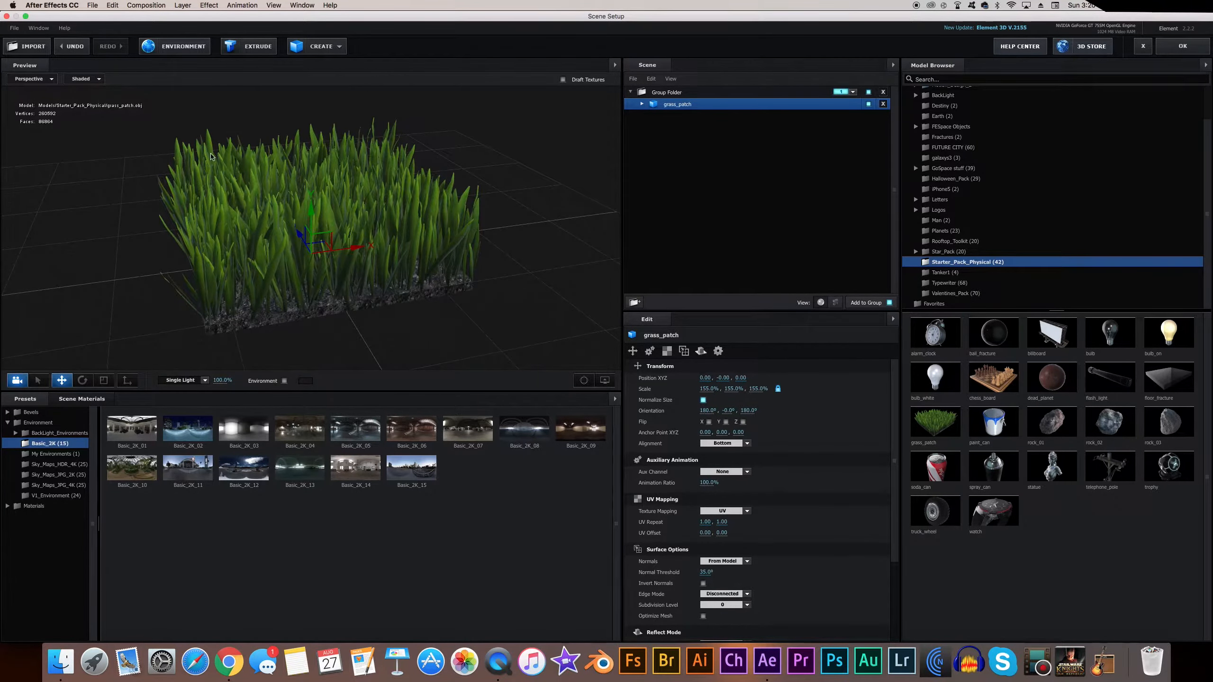
pyautogui.click(175, 45)
pyautogui.moveTo(517, 181); pyautogui.dragTo(524, 175)
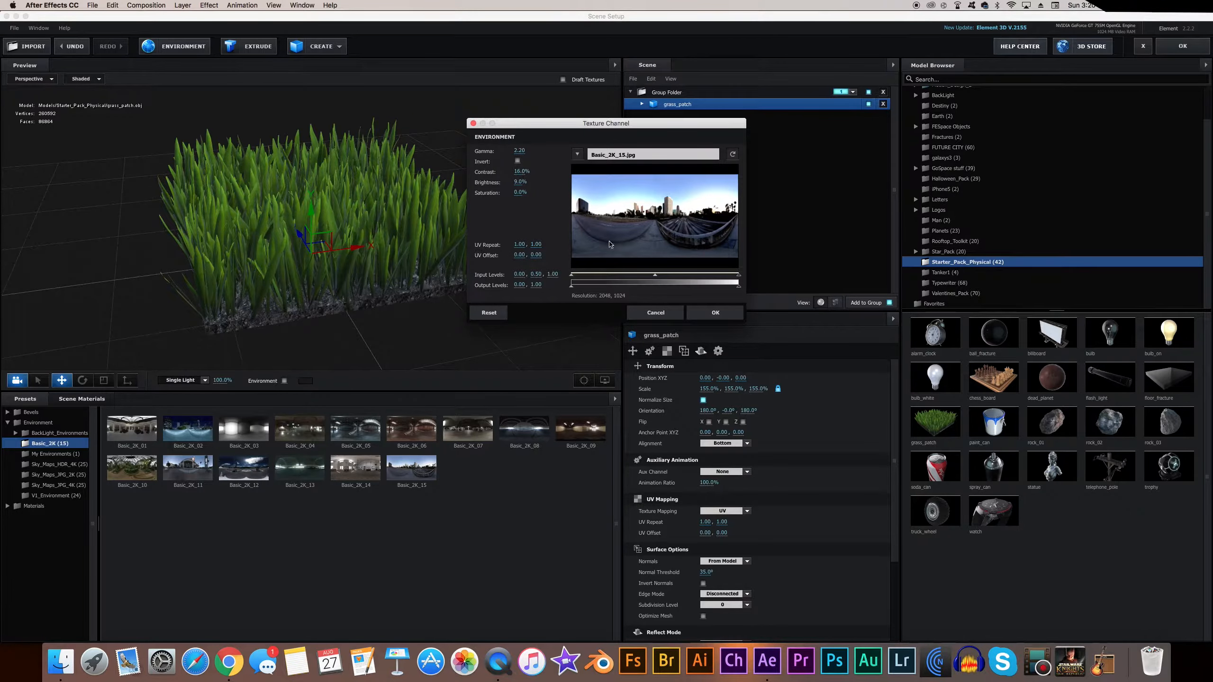
pyautogui.click(715, 312)
# Step: Enable group symmetry on the X and Z axes for the Group Folder containing grass_patch
pyautogui.scroll(-3, 415, 337)
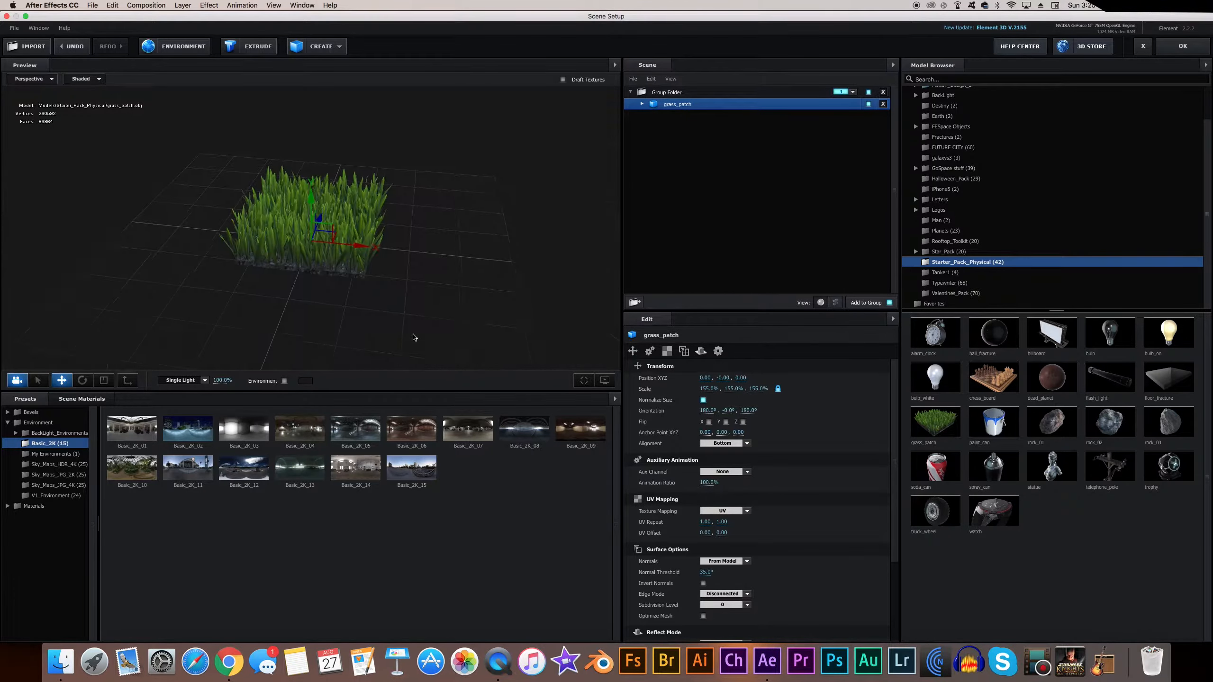
pyautogui.scroll(2, 414, 335)
pyautogui.moveTo(414, 335); pyautogui.dragTo(448, 268)
pyautogui.scroll(3, 442, 336)
pyautogui.scroll(-6, 442, 335)
pyautogui.click(667, 94)
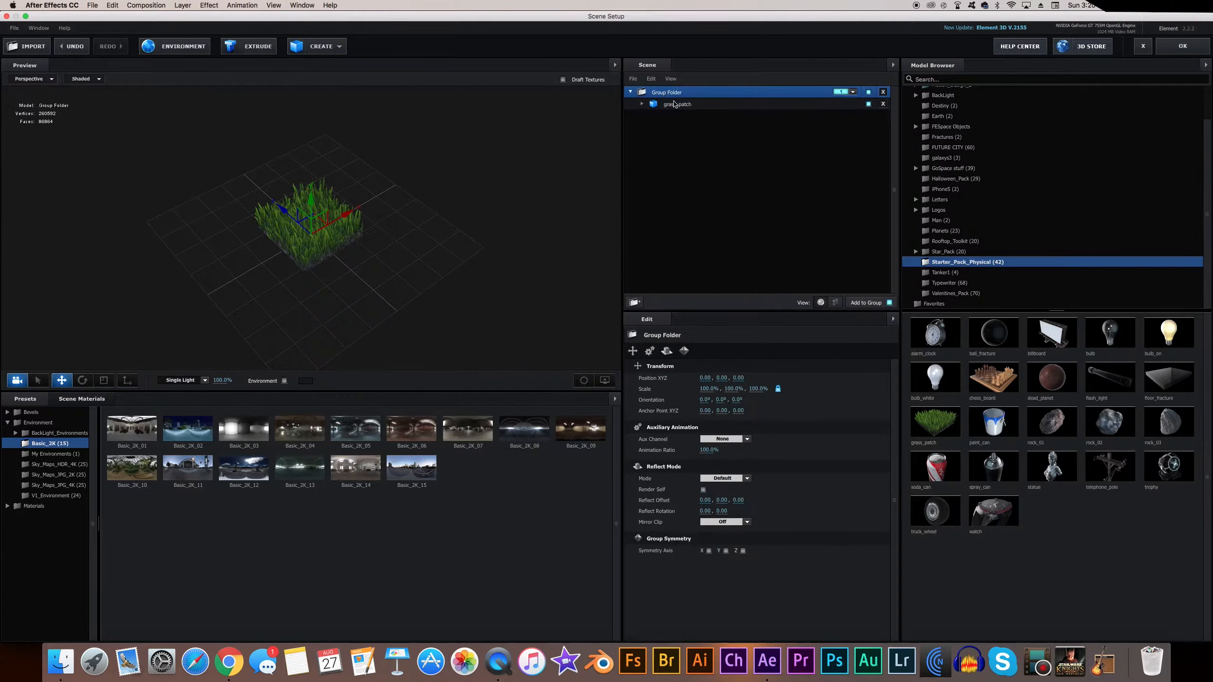
pyautogui.click(709, 379)
pyautogui.click(742, 378)
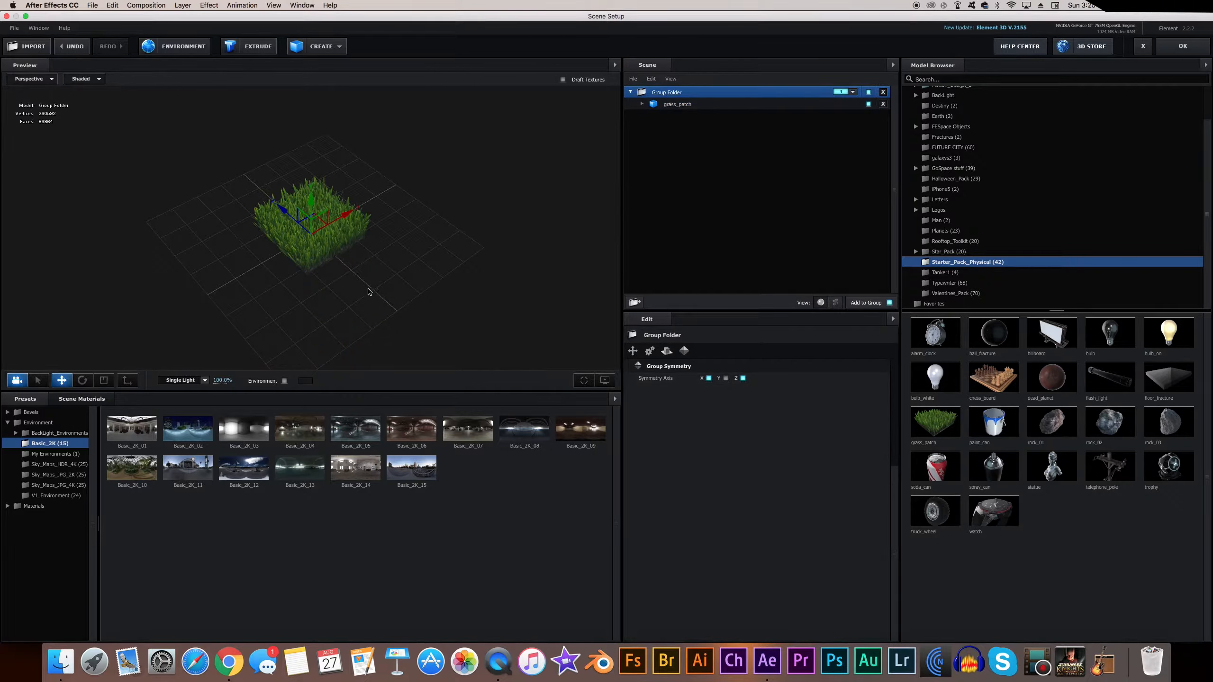
pyautogui.moveTo(368, 292); pyautogui.dragTo(396, 301)
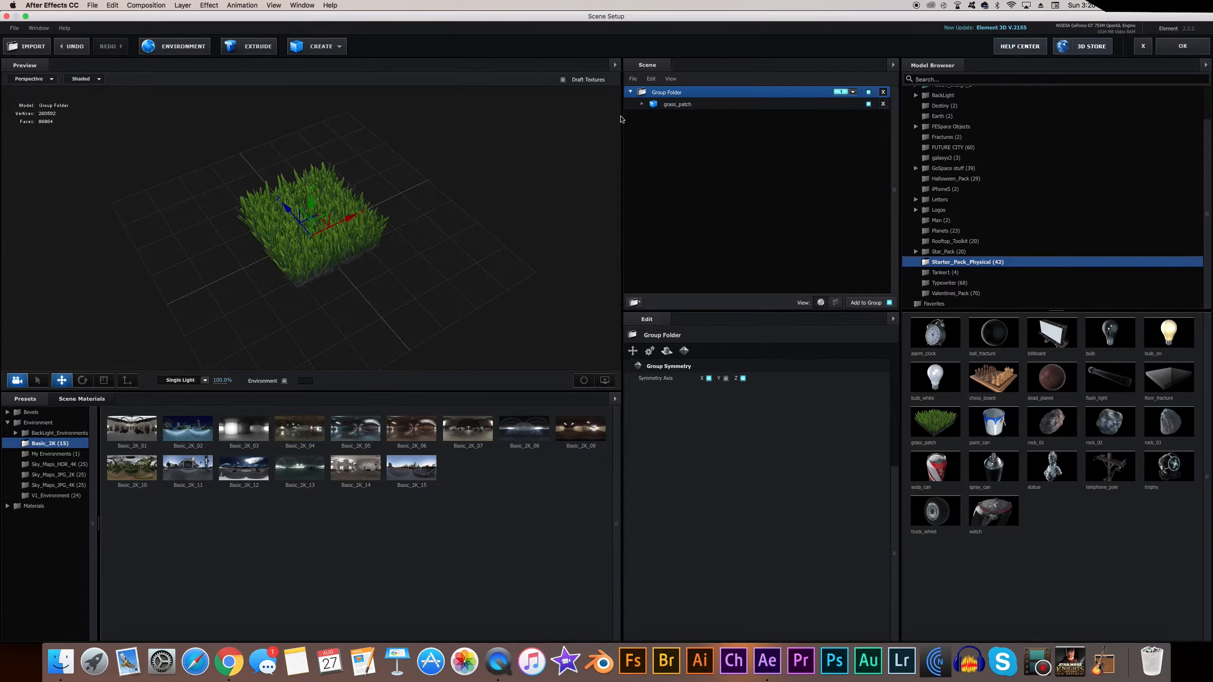
# Step: Move grass_patch to about 1.13 on both X and Z so its mirrored copies meet as one larger patch
pyautogui.click(707, 106)
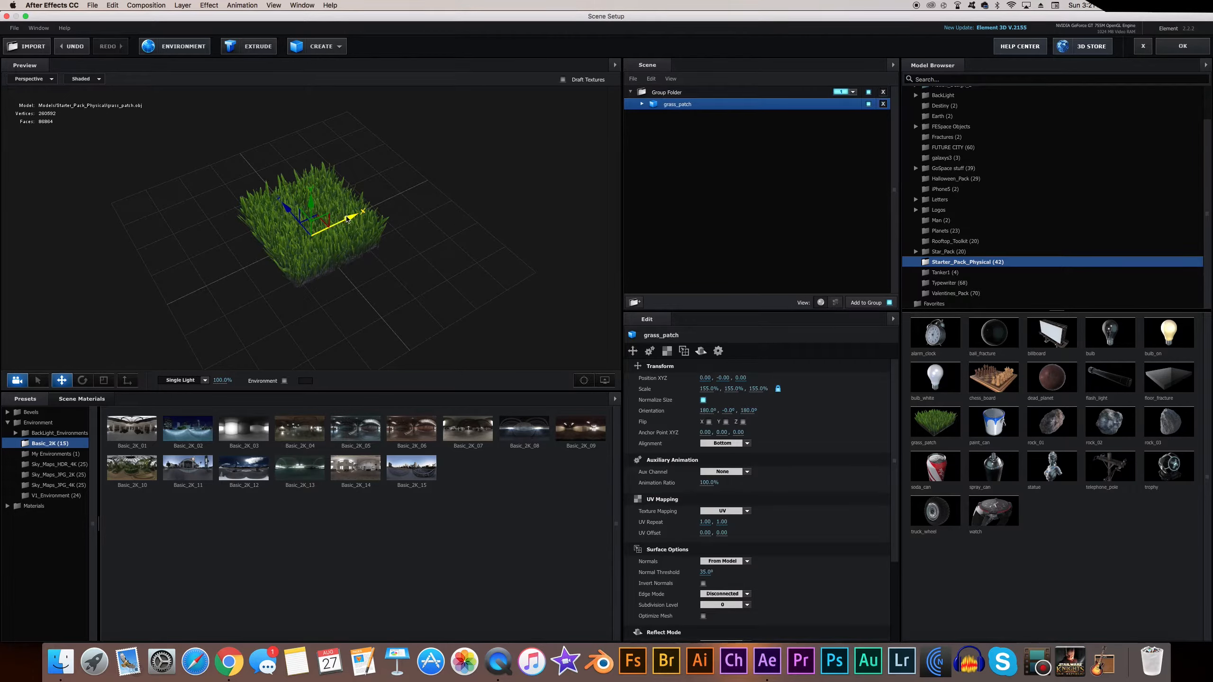
pyautogui.moveTo(365, 216); pyautogui.dragTo(386, 209)
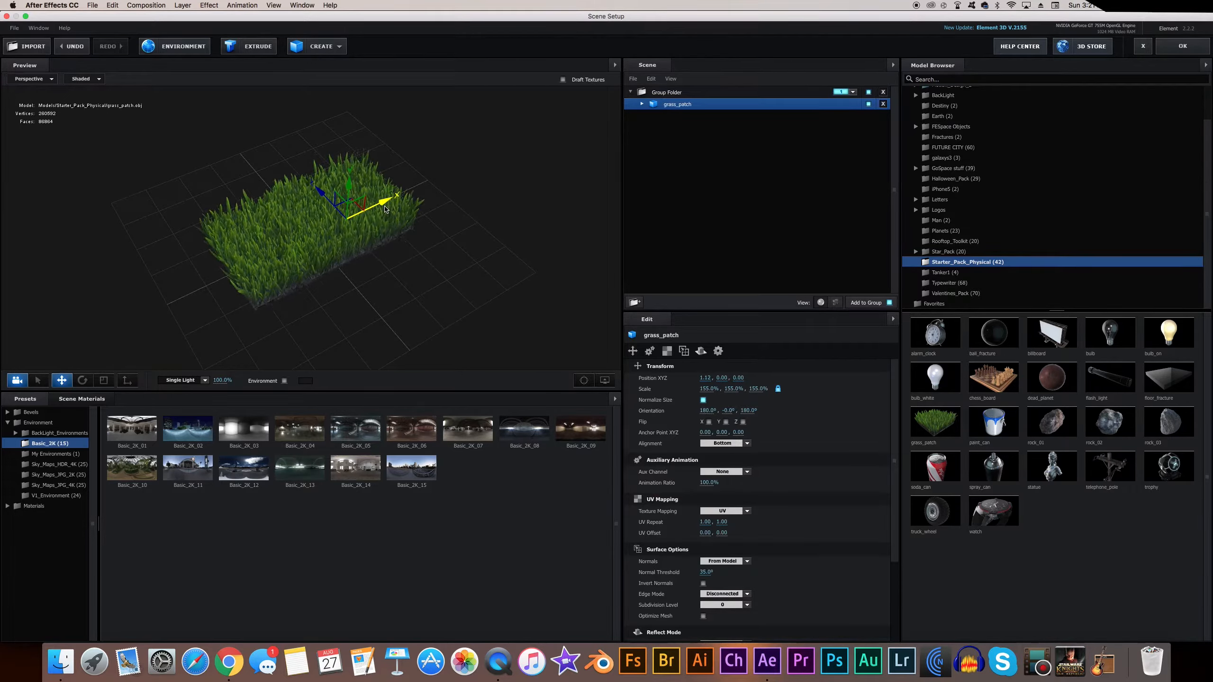
pyautogui.moveTo(330, 203); pyautogui.dragTo(312, 186)
pyautogui.moveTo(374, 279); pyautogui.dragTo(420, 256)
pyautogui.moveTo(243, 225); pyautogui.dragTo(238, 226)
pyautogui.moveTo(489, 245); pyautogui.dragTo(438, 269)
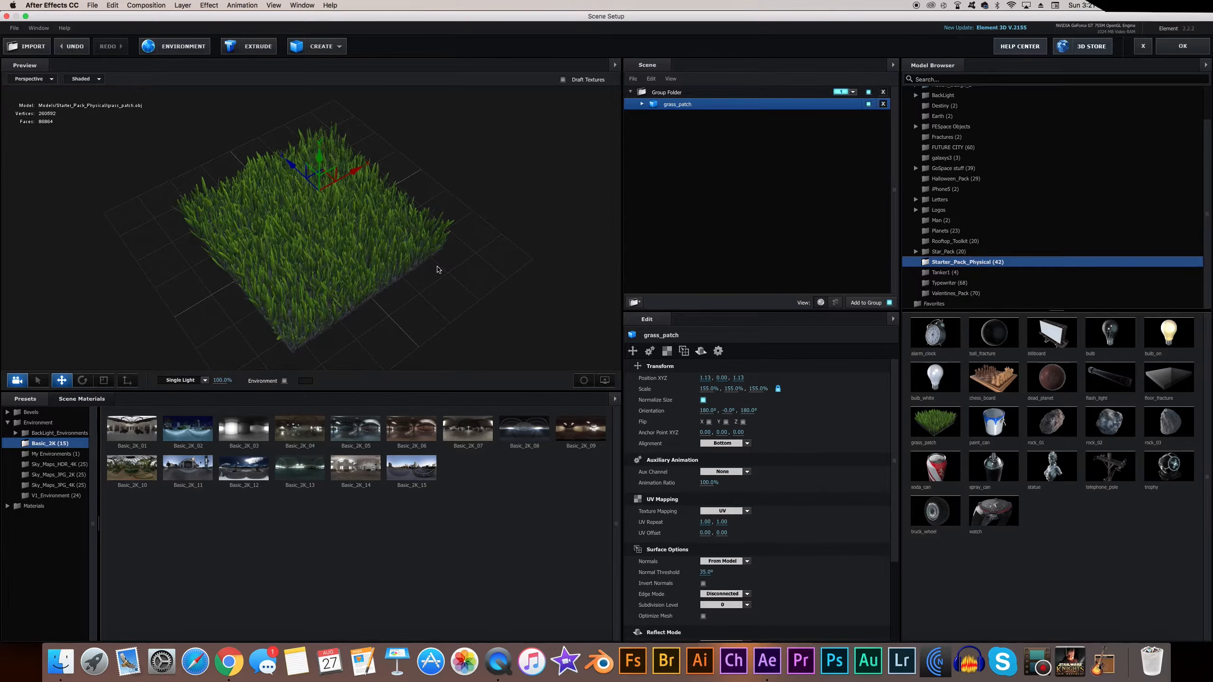
# Step: Create a new group folder and nest the existing grass Group Folder inside it
pyautogui.click(635, 302)
pyautogui.moveTo(667, 106); pyautogui.dragTo(699, 190)
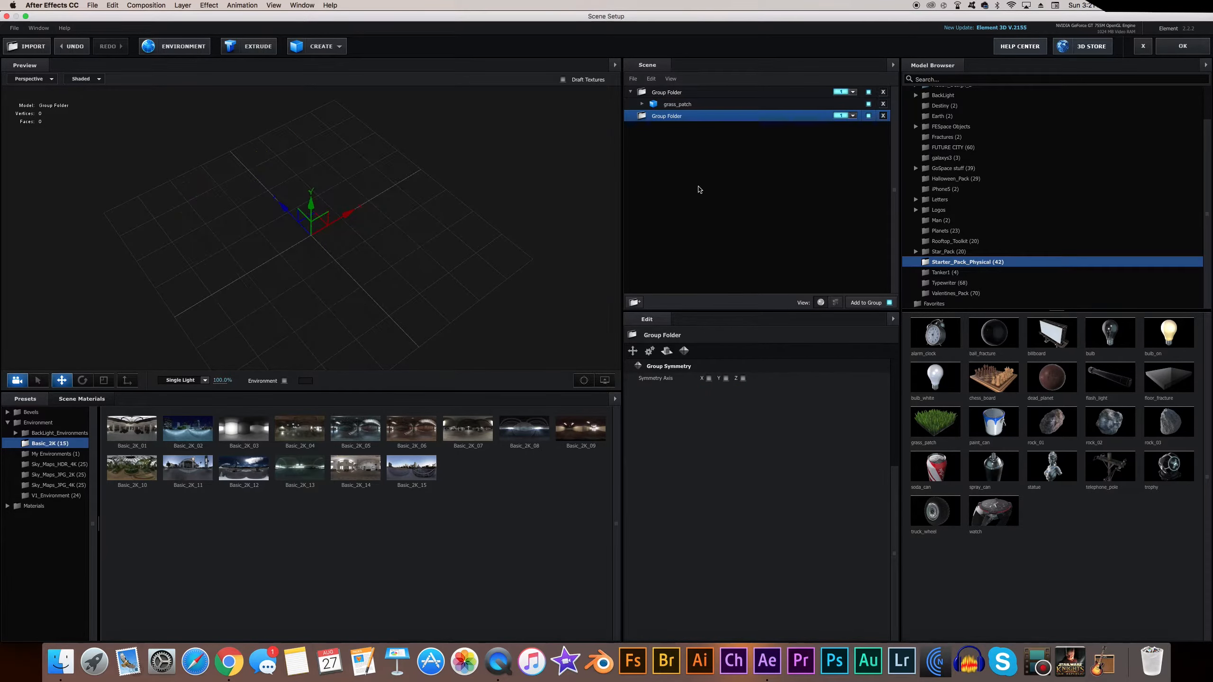
pyautogui.click(678, 94)
pyautogui.moveTo(667, 93); pyautogui.dragTo(669, 117)
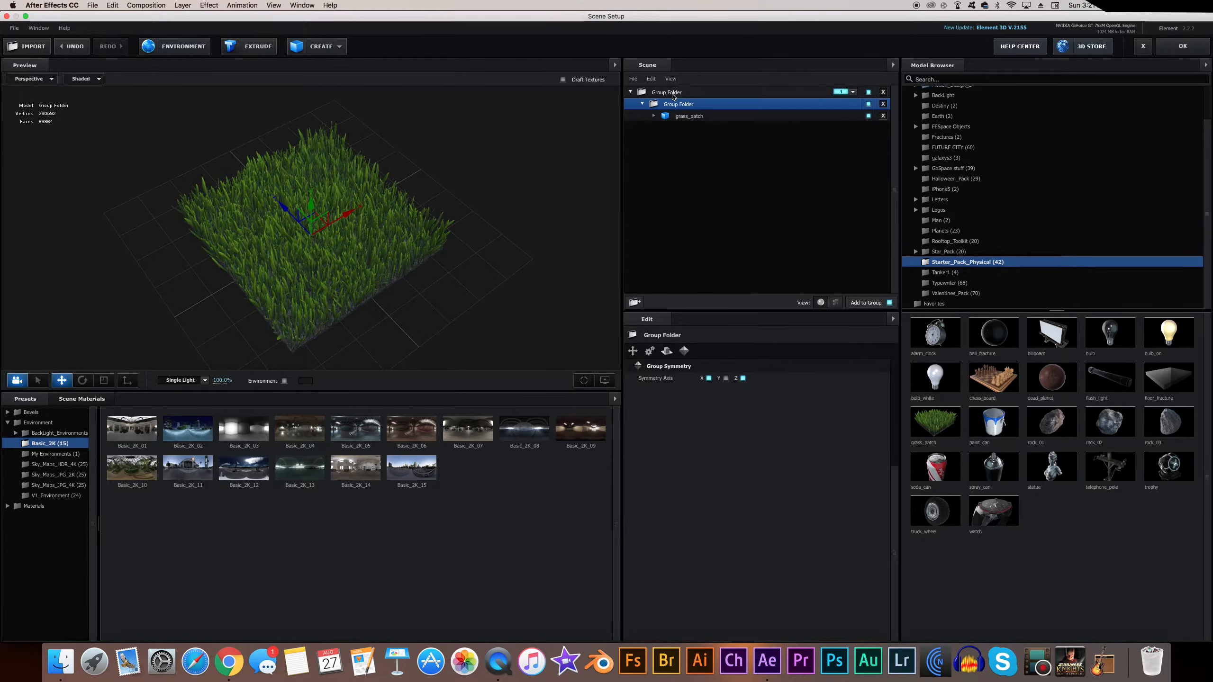
# Step: Enable group symmetry on the X and Z axes for the outer Group Folder
pyautogui.click(673, 94)
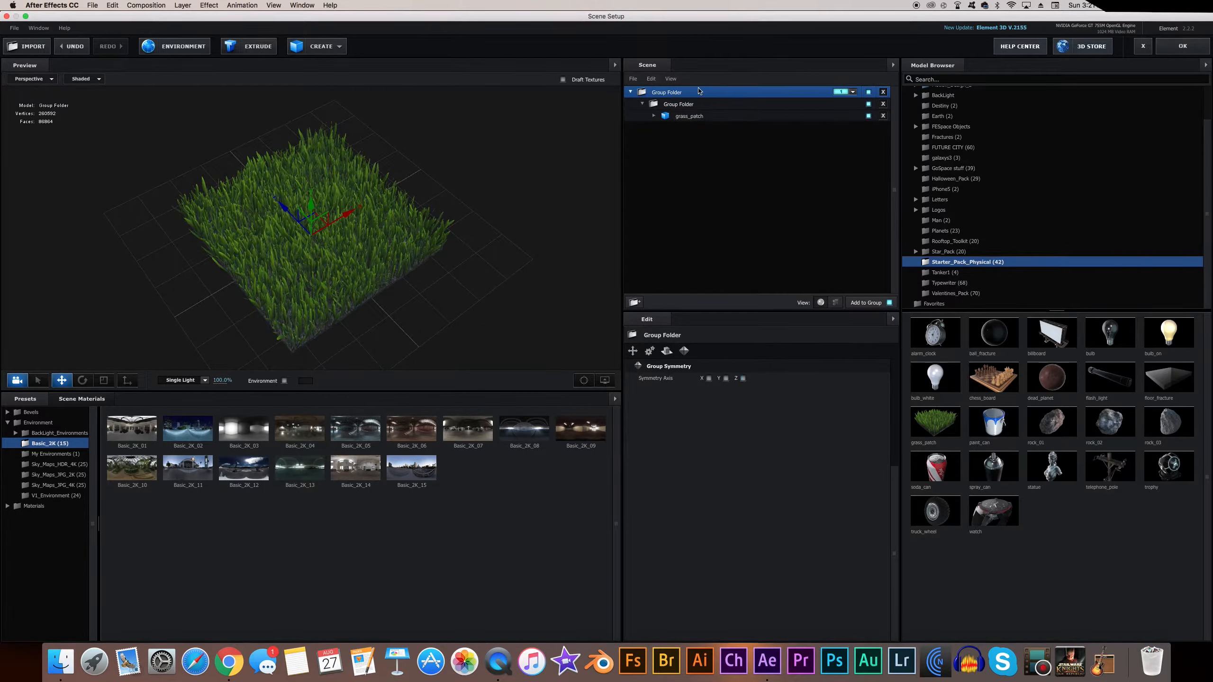
pyautogui.click(709, 379)
pyautogui.click(743, 378)
# Step: Move the inner Group Folder outward along X and Z to spread the mirrored grass into a field, and apply the scene setup
pyautogui.click(684, 106)
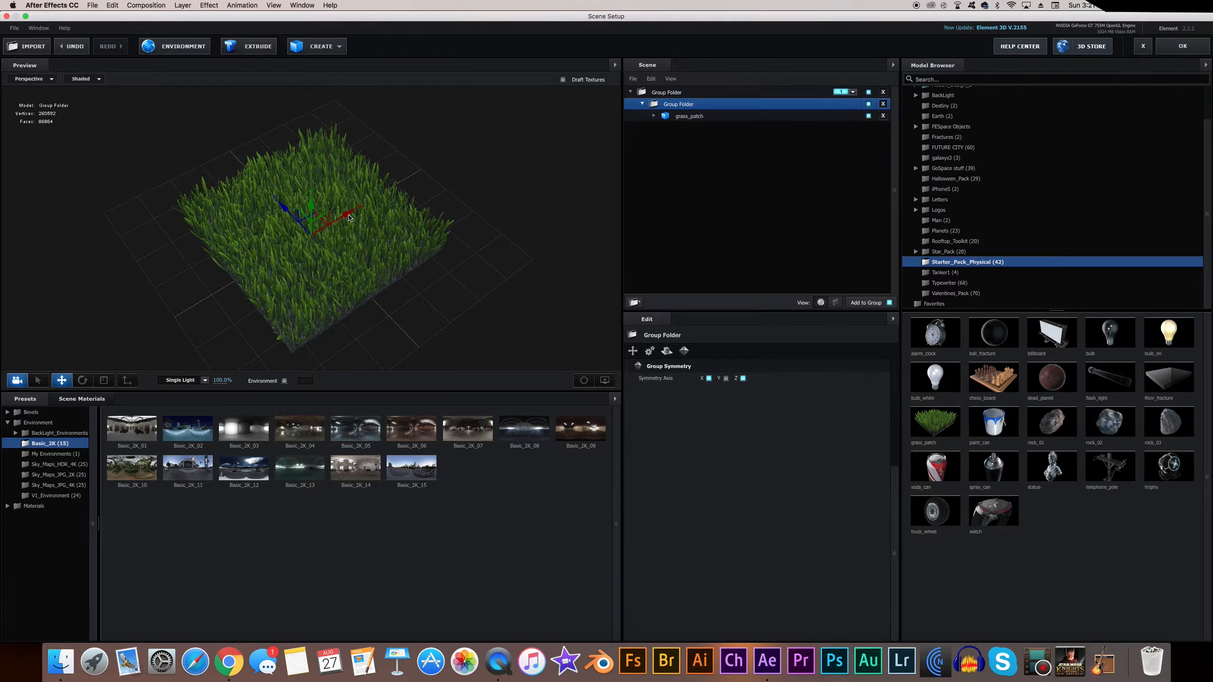
pyautogui.moveTo(350, 217); pyautogui.dragTo(407, 218)
pyautogui.moveTo(518, 285); pyautogui.dragTo(562, 249)
pyautogui.moveTo(350, 235); pyautogui.dragTo(348, 234)
pyautogui.moveTo(363, 298); pyautogui.dragTo(310, 310)
pyautogui.scroll(3, 282, 322)
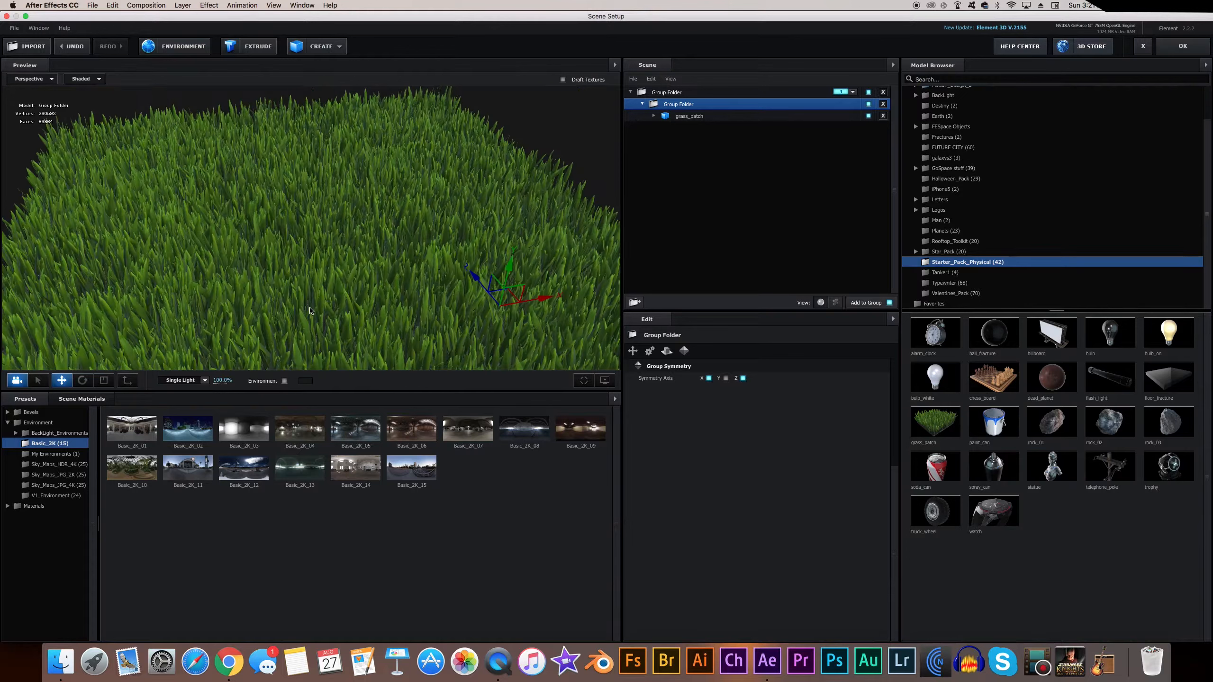
pyautogui.click(1182, 46)
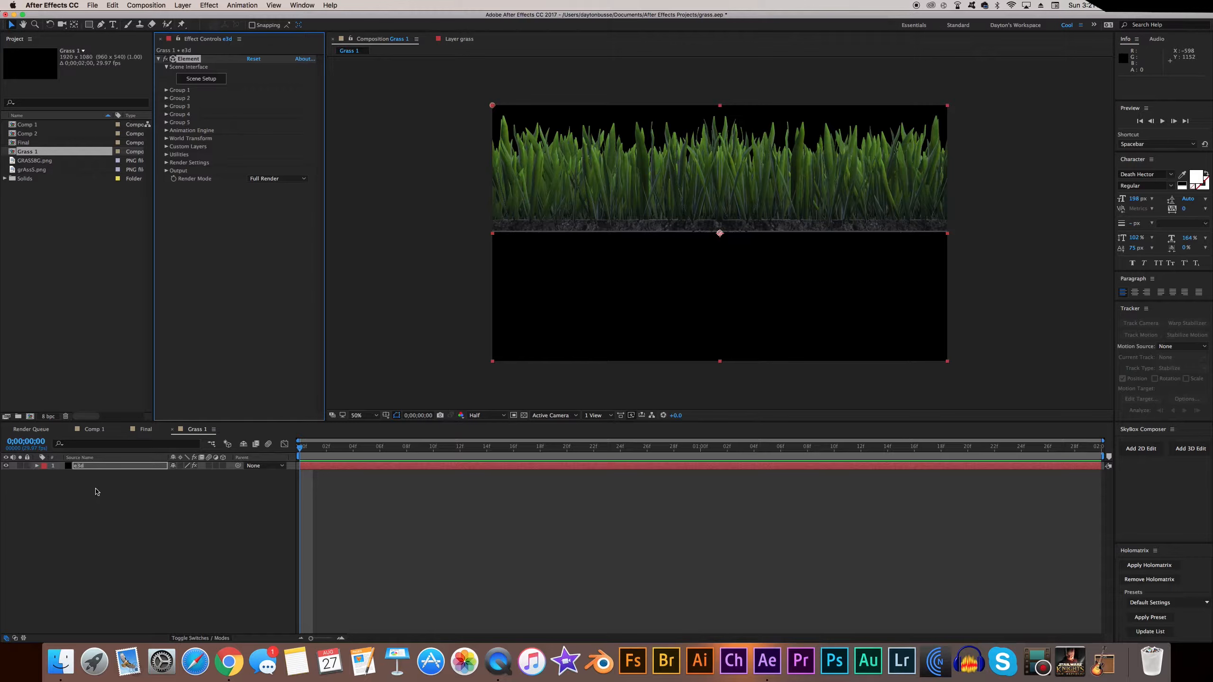
# Step: Add a two-node camera with the 135mm preset to the Grass 1 composition
pyautogui.rightClick(118, 494)
pyautogui.moveTo(201, 498)
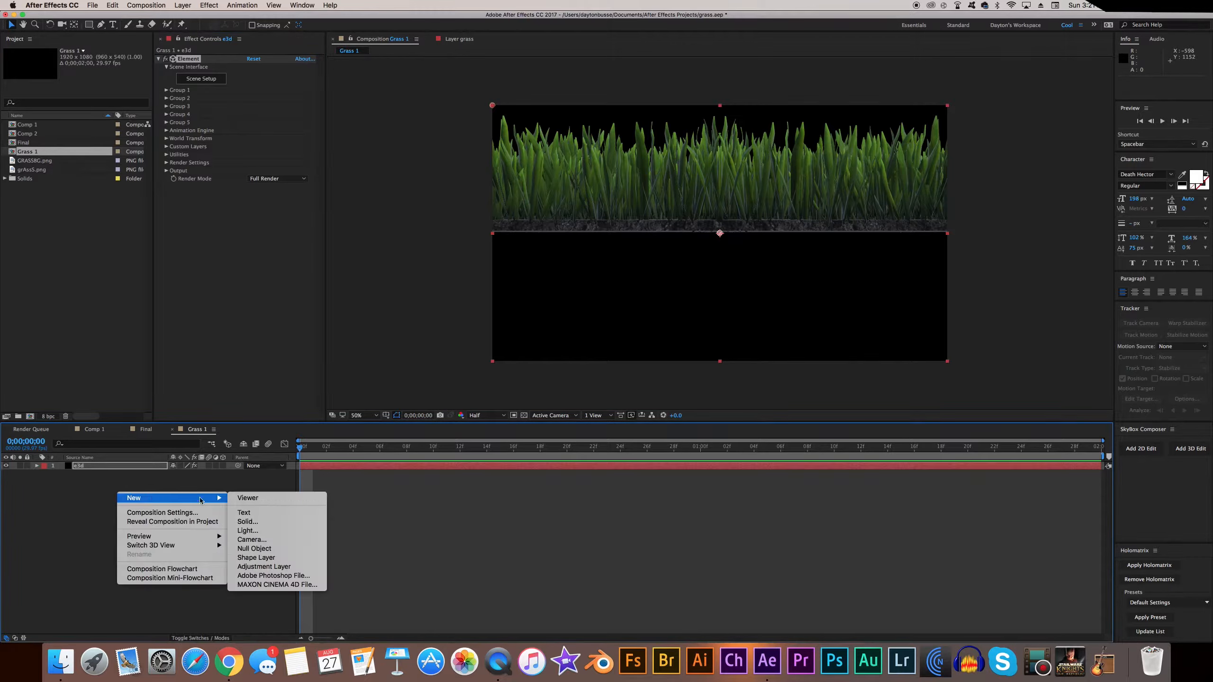
pyautogui.click(266, 539)
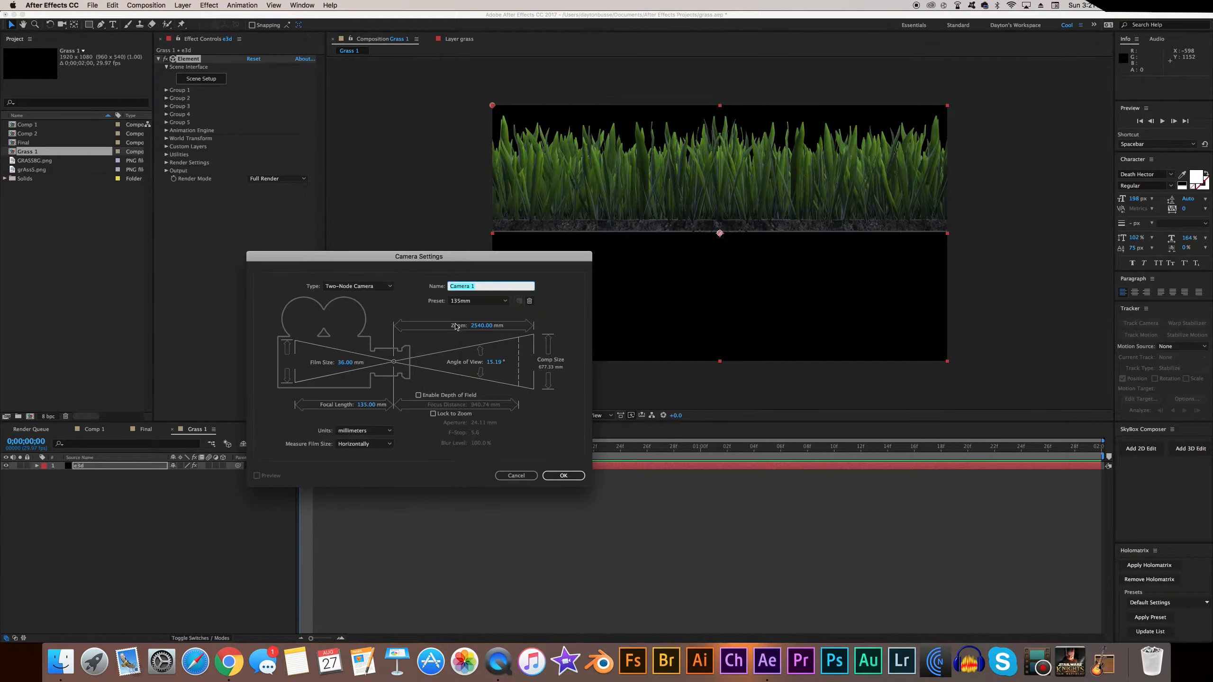
pyautogui.click(478, 301)
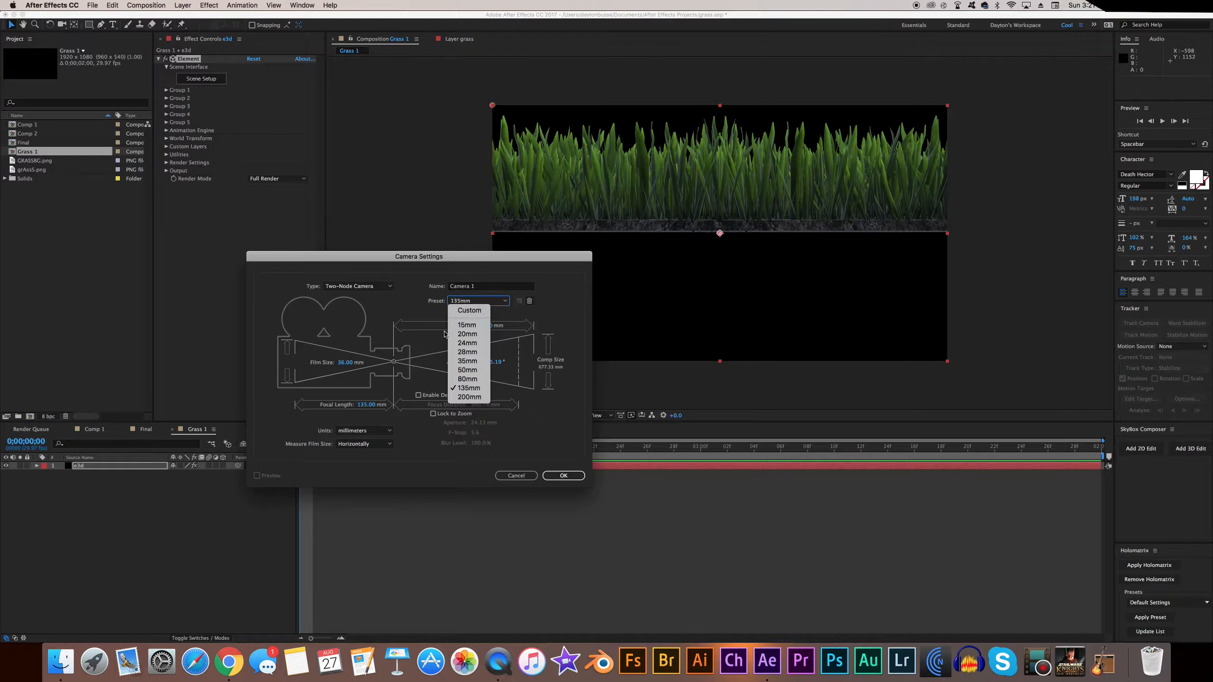
pyautogui.click(469, 388)
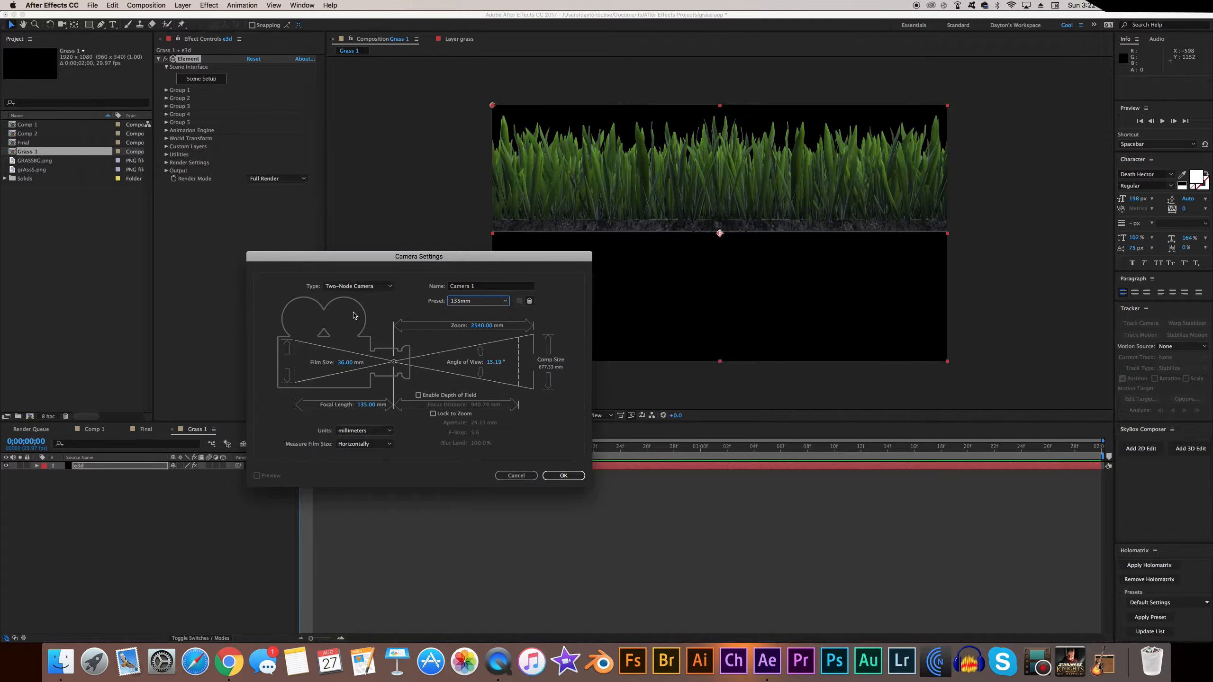
pyautogui.click(358, 286)
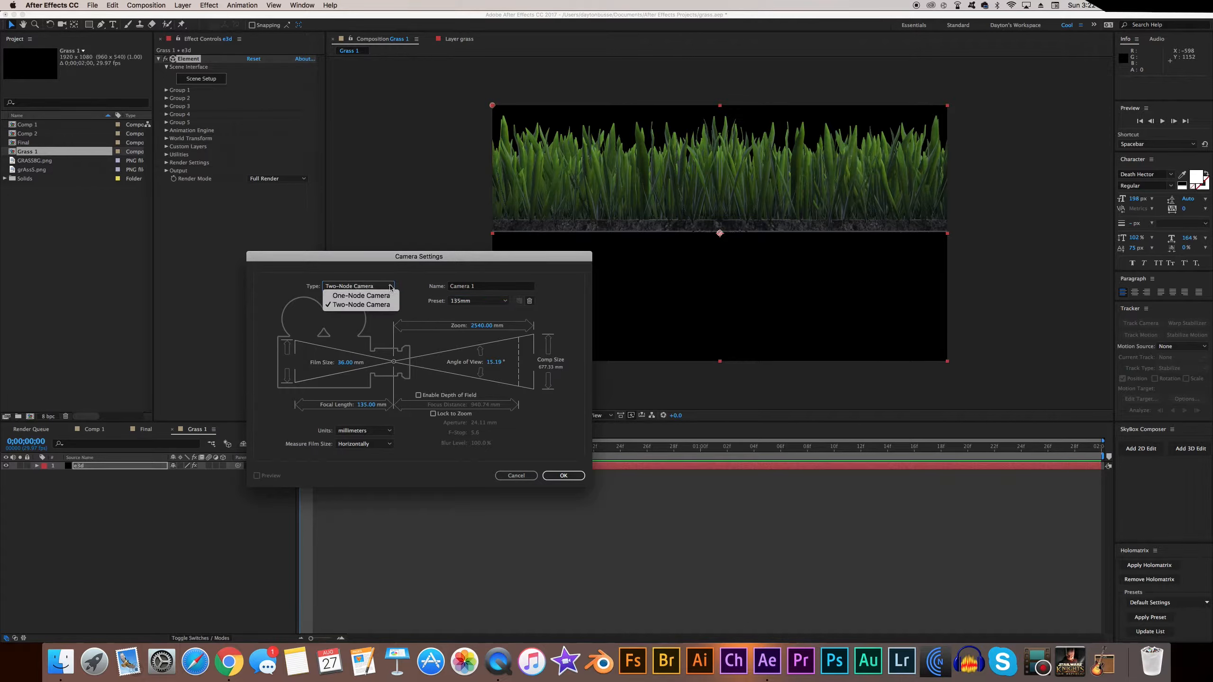
pyautogui.click(449, 342)
pyautogui.click(552, 474)
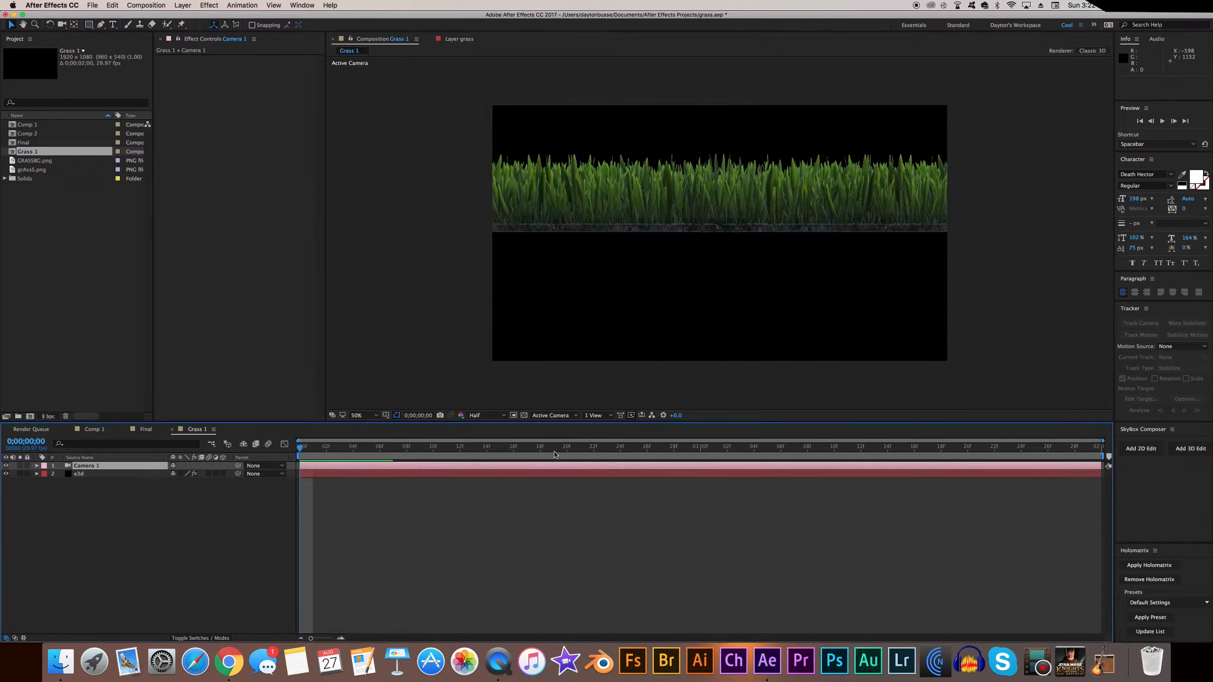
# Step: Orbit, pan and dolly Camera 1 to a close, angled view where the grass fills the whole frame
pyautogui.press('c')
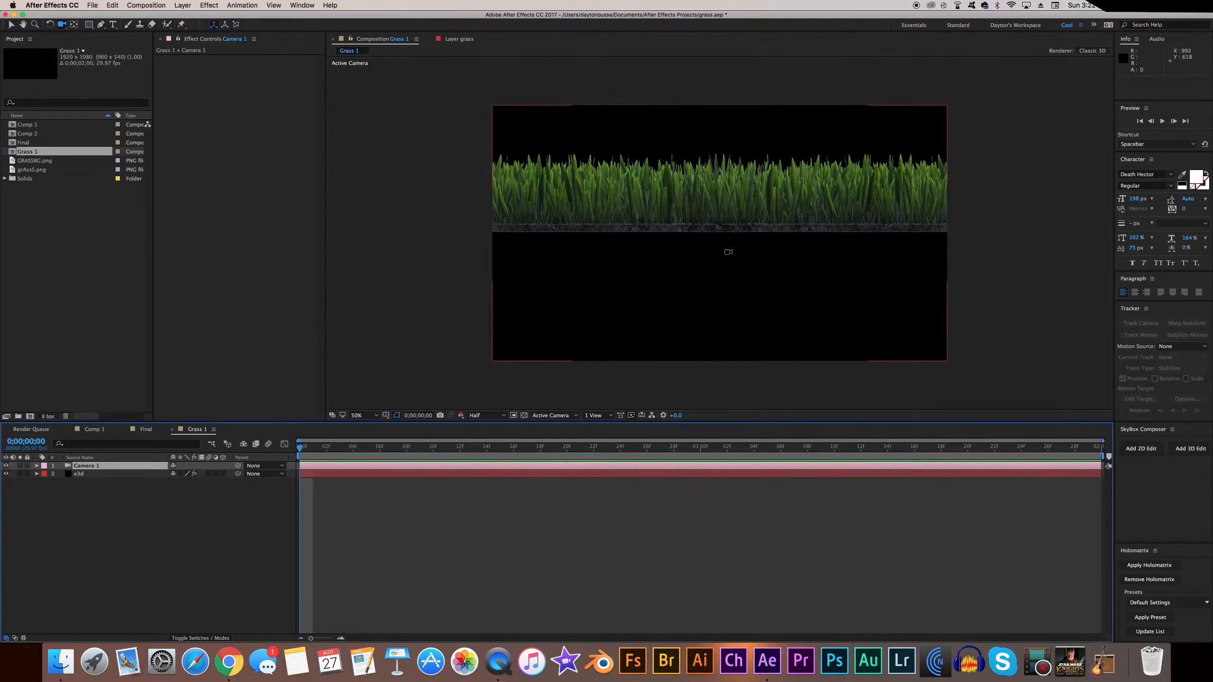
pyautogui.moveTo(729, 252); pyautogui.dragTo(695, 267)
pyautogui.moveTo(695, 266); pyautogui.dragTo(710, 247, button='right')
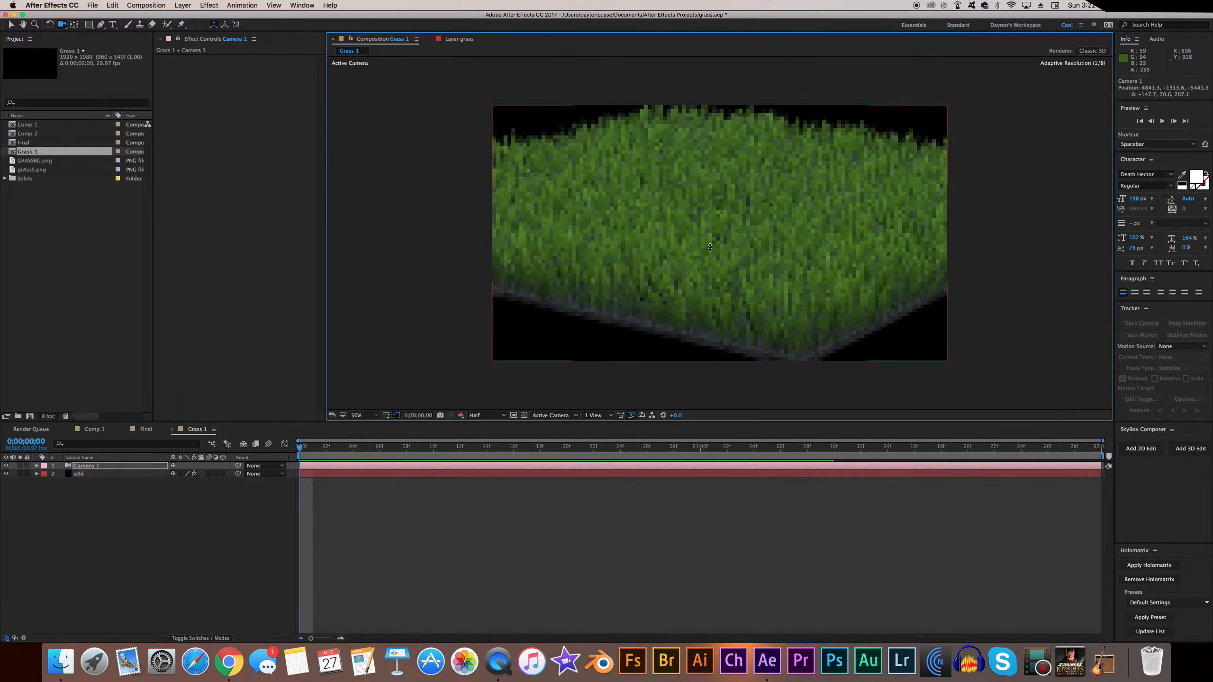
pyautogui.moveTo(710, 247); pyautogui.dragTo(694, 276, button='middle')
pyautogui.moveTo(695, 276); pyautogui.dragTo(694, 277)
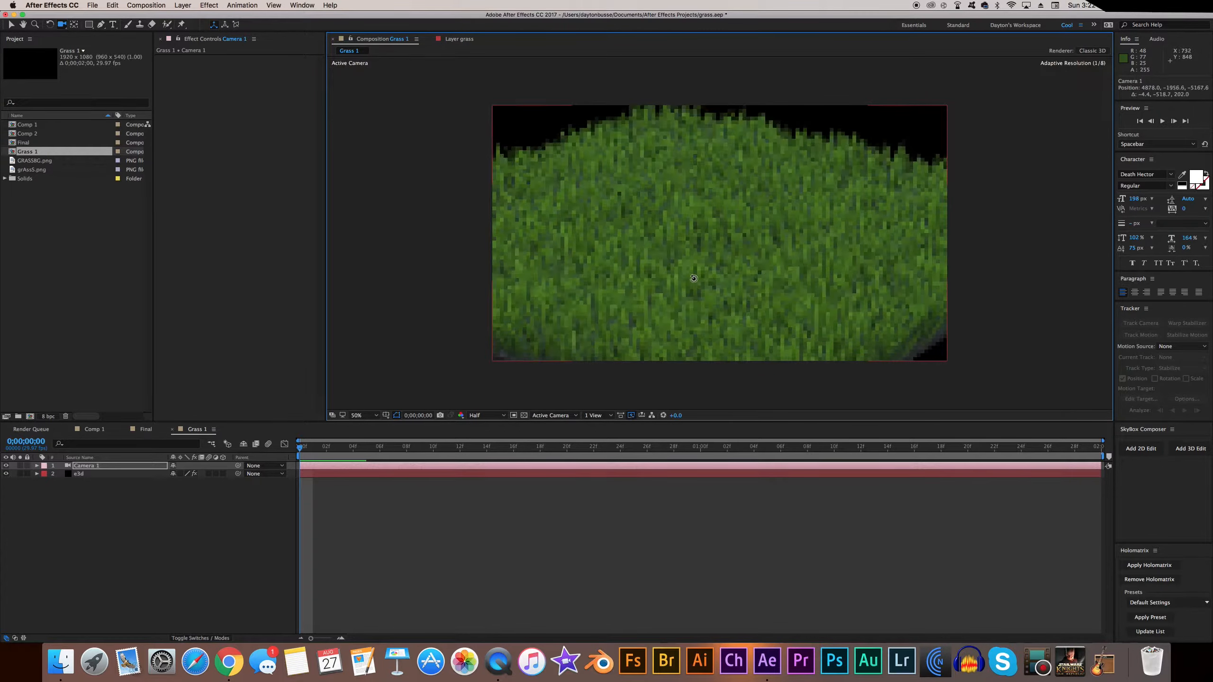
pyautogui.moveTo(693, 277); pyautogui.dragTo(684, 251, button='right')
pyautogui.moveTo(685, 251); pyautogui.dragTo(684, 241, button='middle')
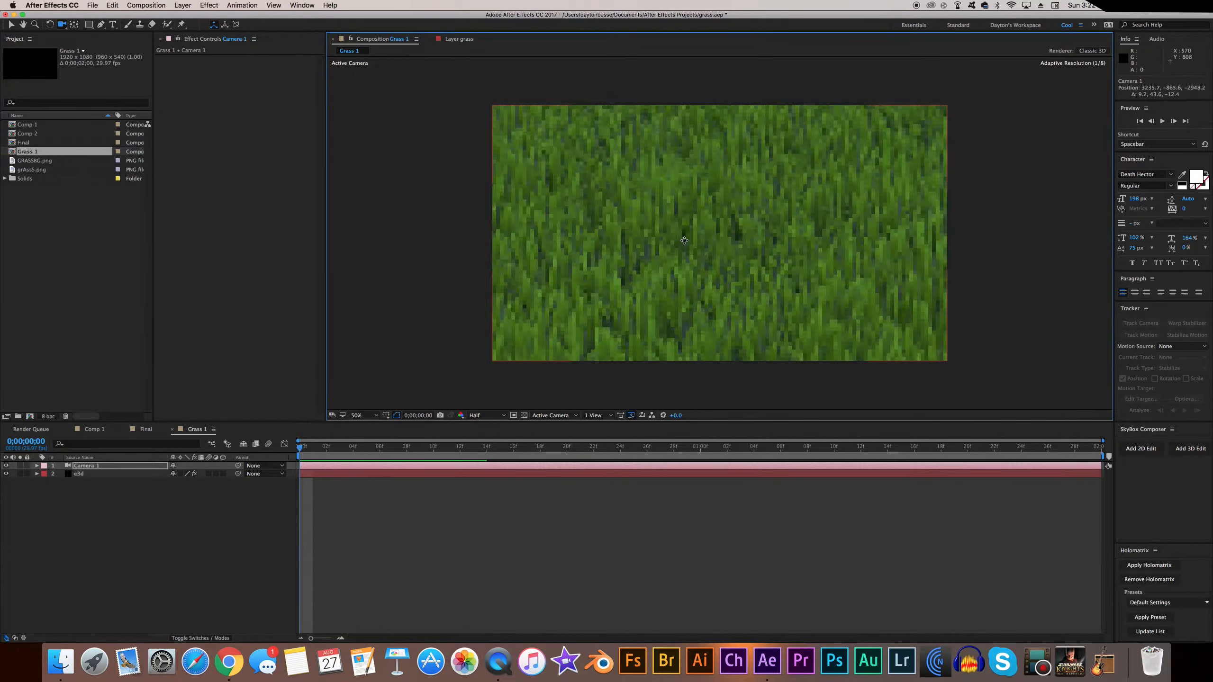
pyautogui.moveTo(684, 240); pyautogui.dragTo(686, 232)
pyautogui.moveTo(686, 232); pyautogui.dragTo(744, 268, button='right')
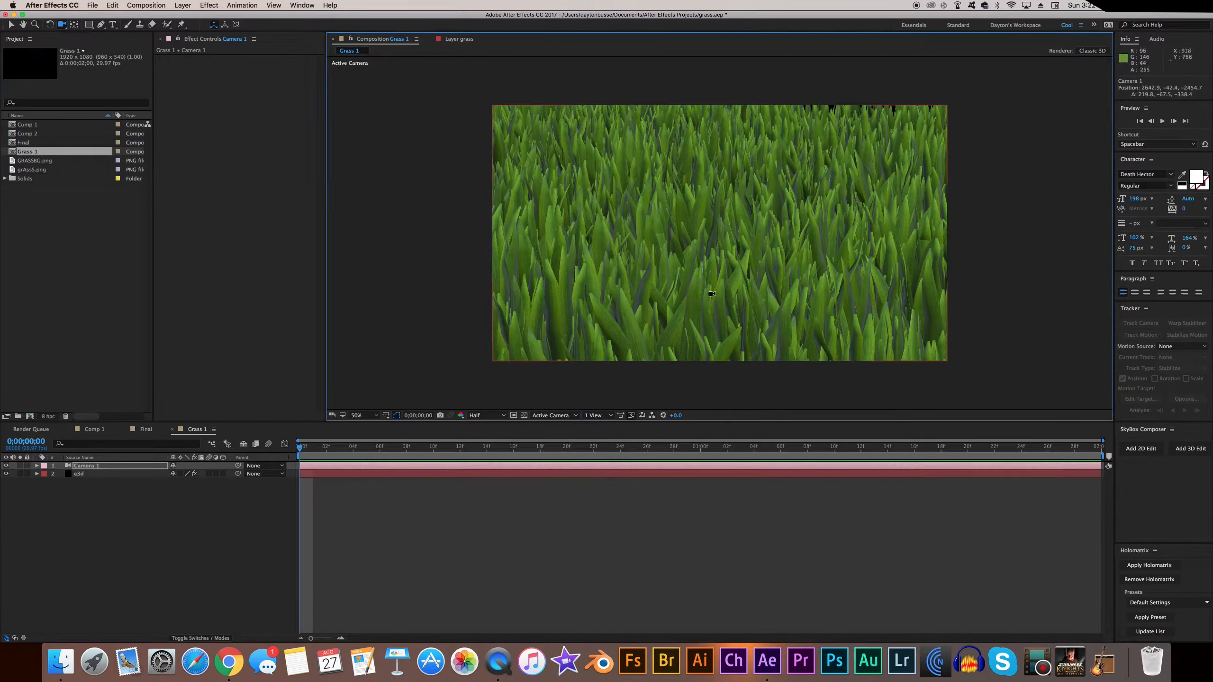
pyautogui.moveTo(656, 289); pyautogui.dragTo(653, 294)
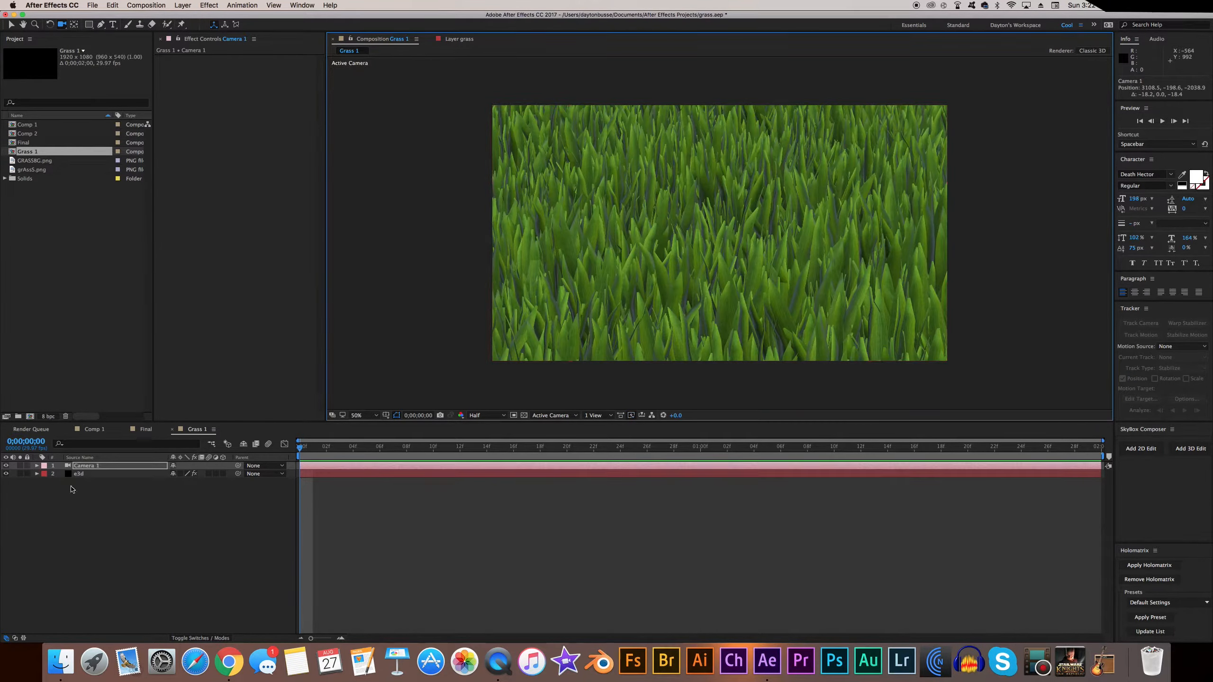
# Step: Adjust the camera's angle on the grass slightly and add a spot light with a warm yellow-orange colour
pyautogui.moveTo(816, 285); pyautogui.dragTo(818, 282)
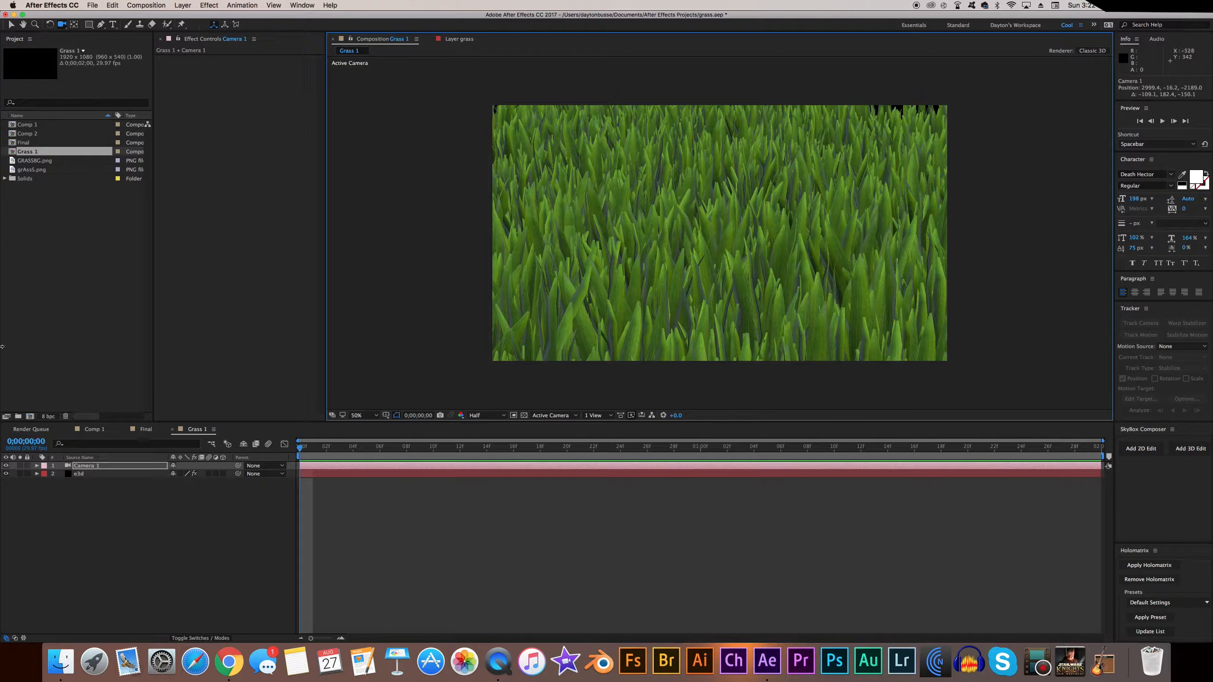
pyautogui.rightClick(109, 500)
pyautogui.moveTo(200, 508)
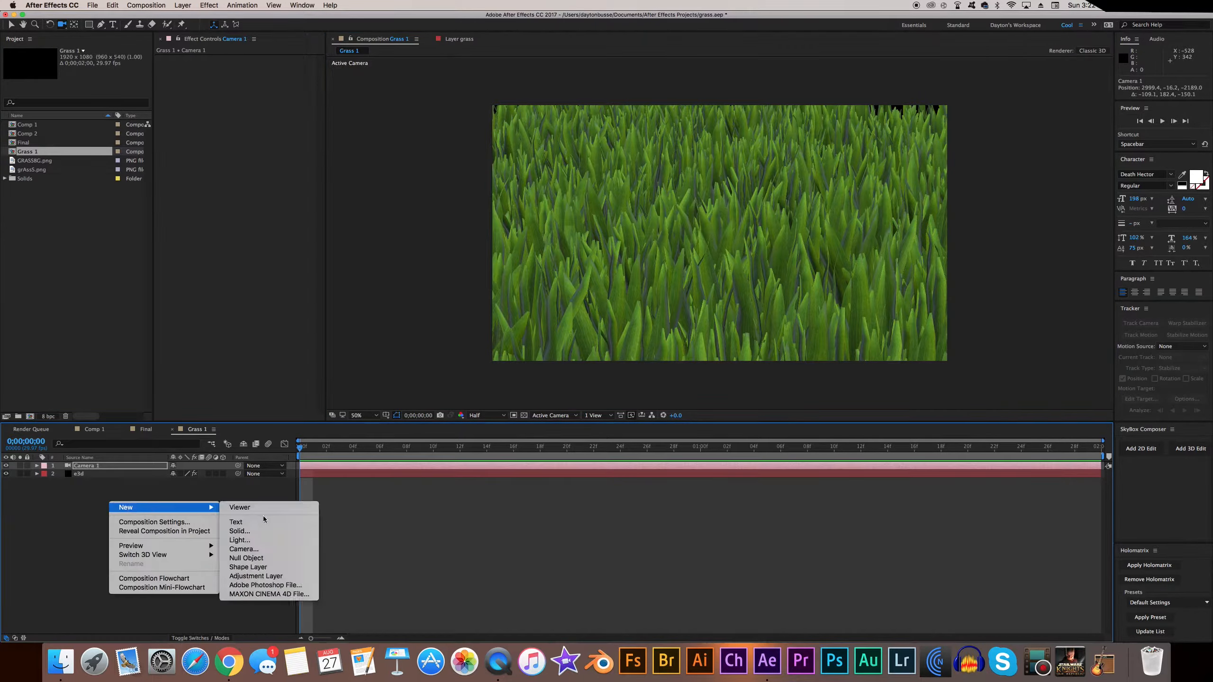
pyautogui.click(263, 541)
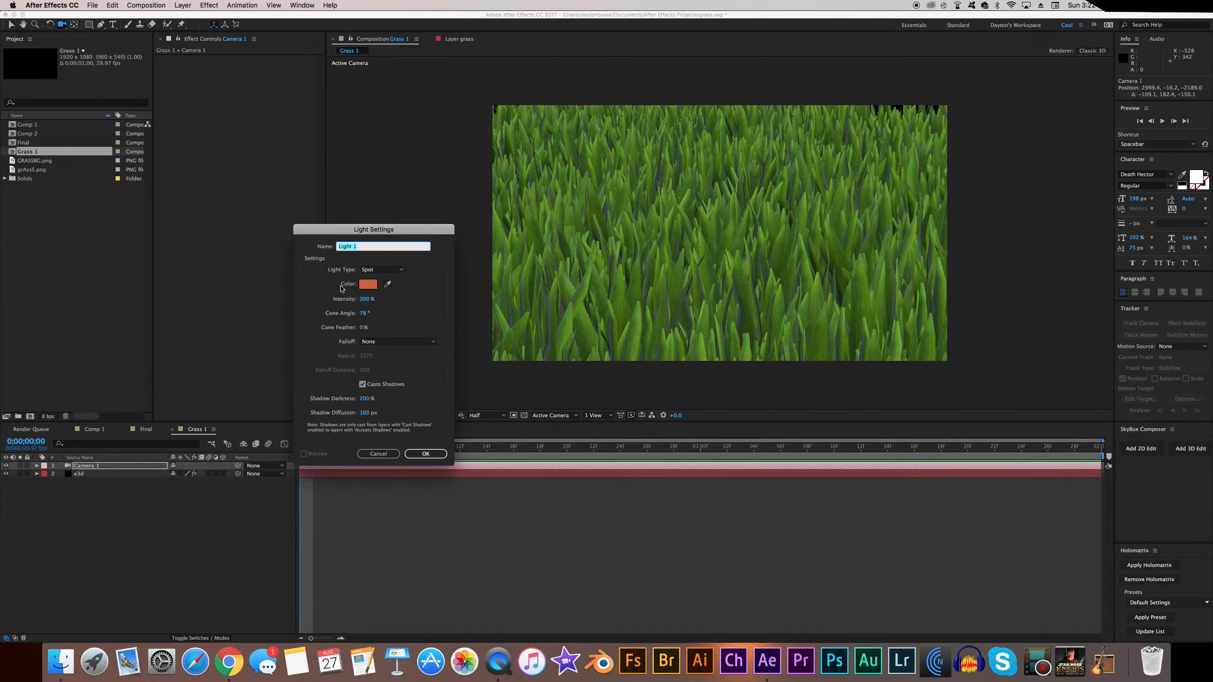
pyautogui.click(372, 271)
pyautogui.click(362, 296)
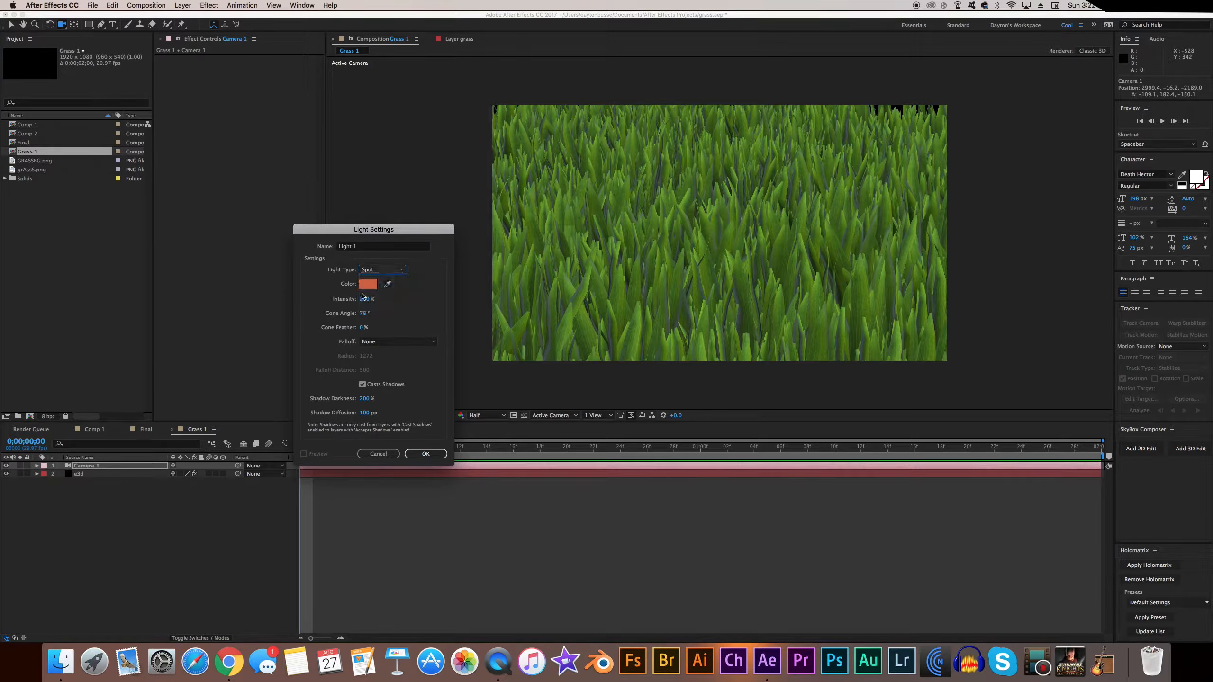
pyautogui.click(366, 285)
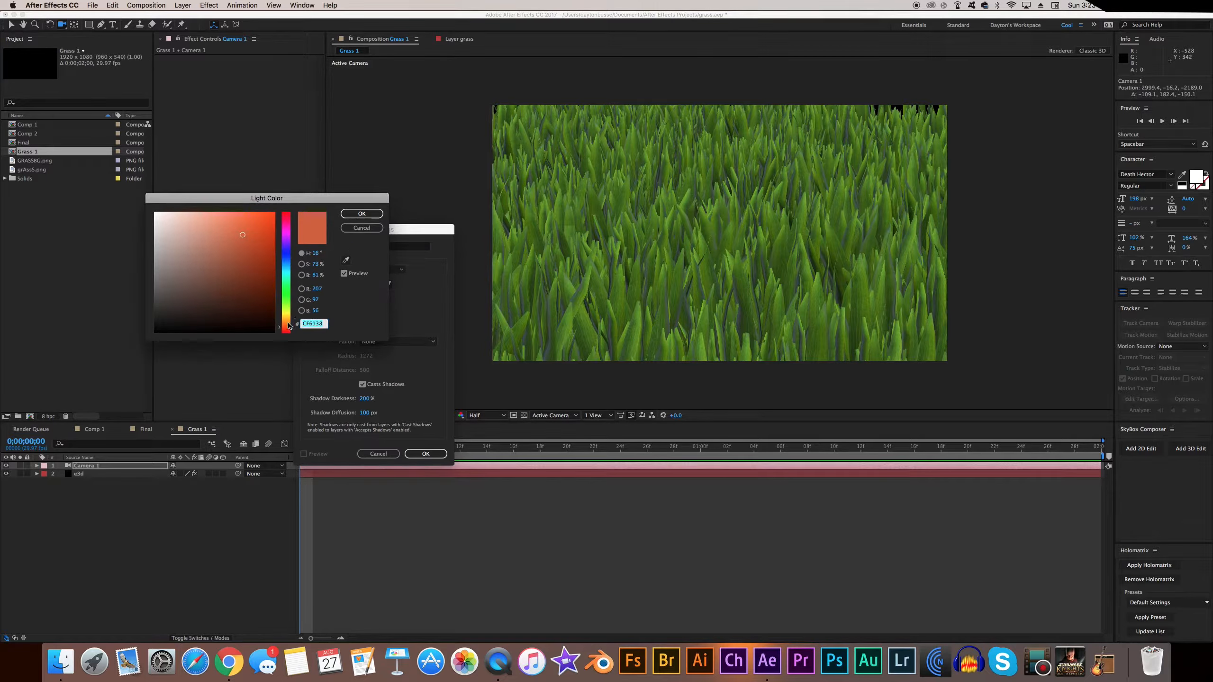
pyautogui.moveTo(288, 326); pyautogui.dragTo(291, 322)
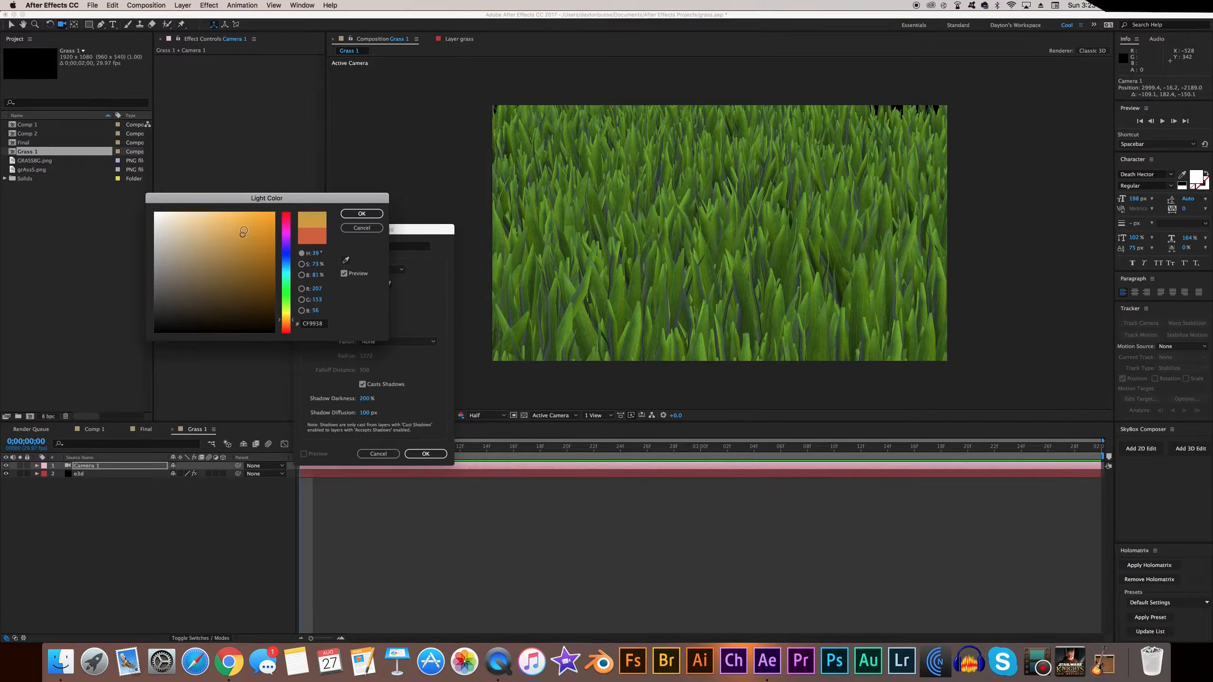
pyautogui.moveTo(242, 232); pyautogui.dragTo(242, 231)
pyautogui.click(354, 215)
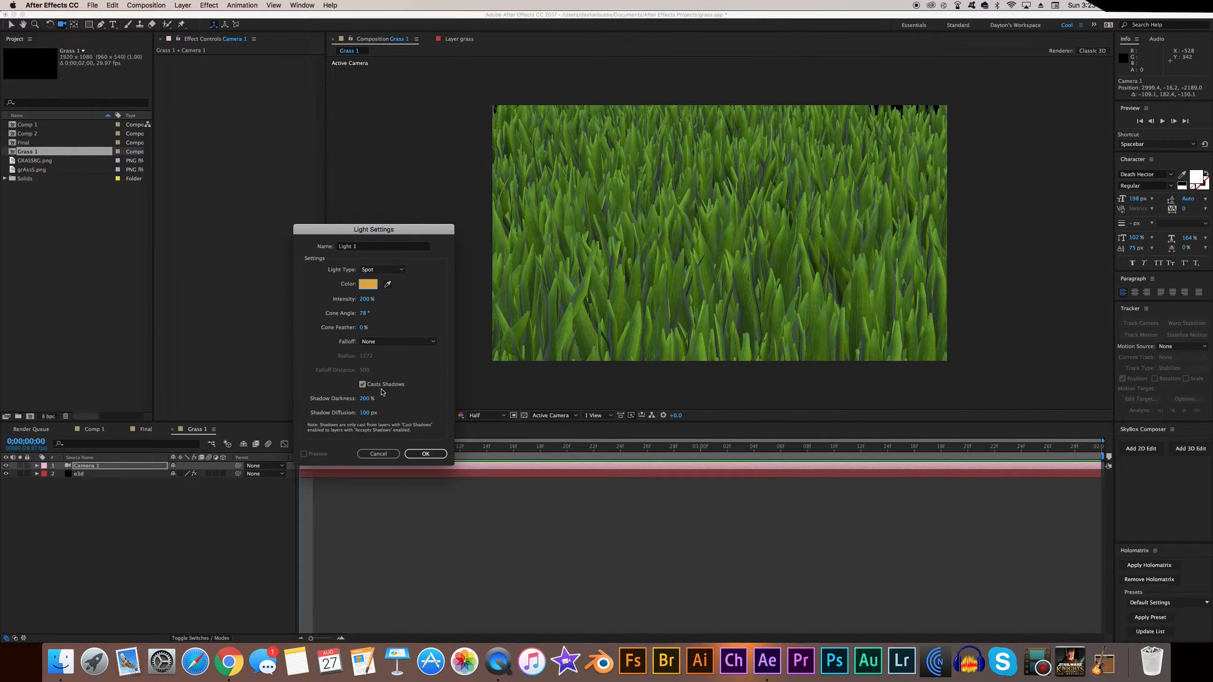
pyautogui.click(416, 454)
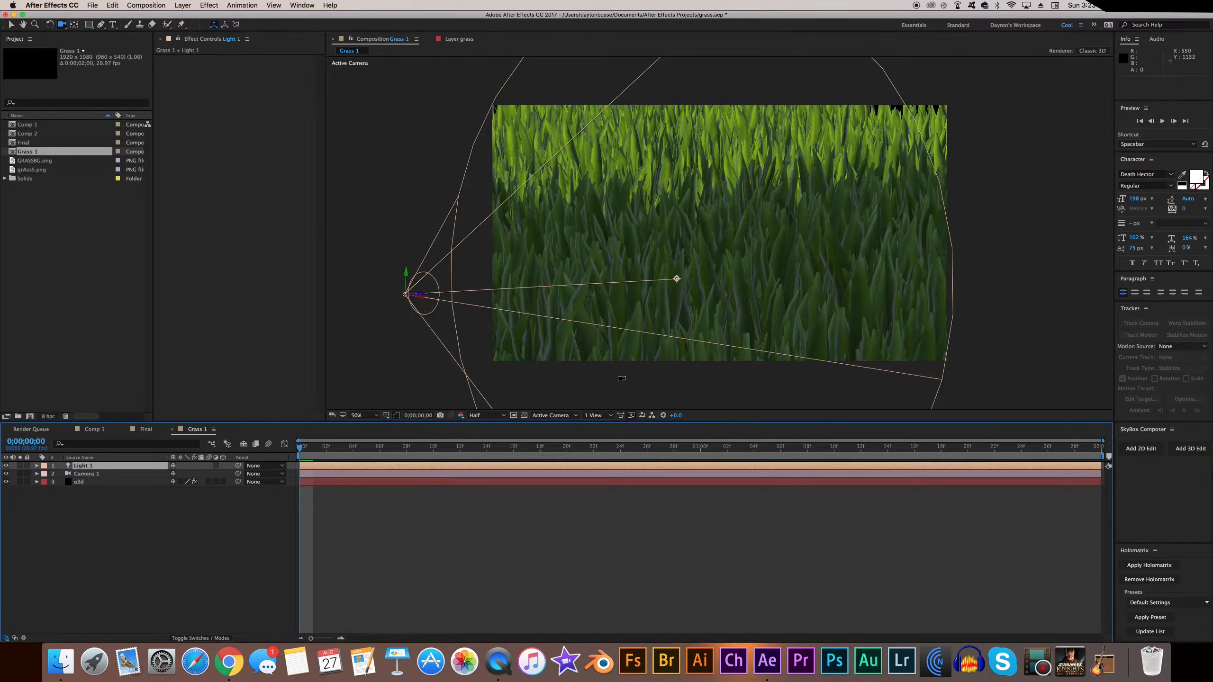
# Step: Using the front view, move Light 1 out beside the camera to a position of about 3009, 14, 7
pyautogui.click(563, 417)
pyautogui.click(549, 456)
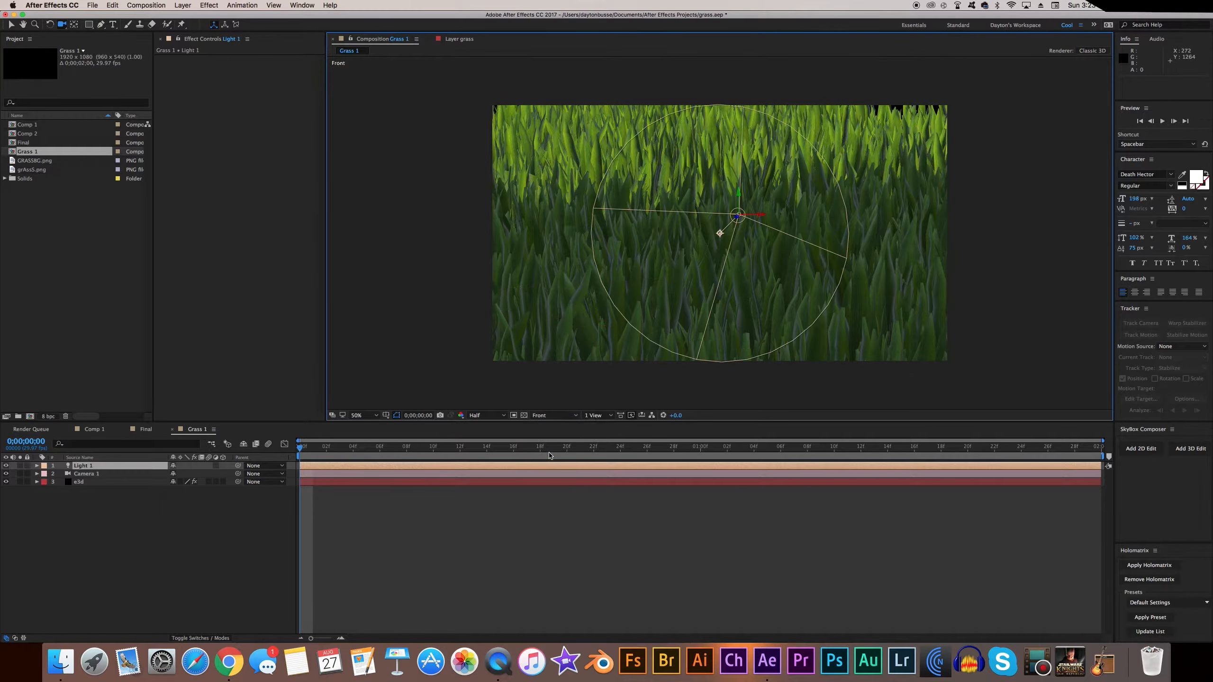
pyautogui.scroll(-2, 641, 311)
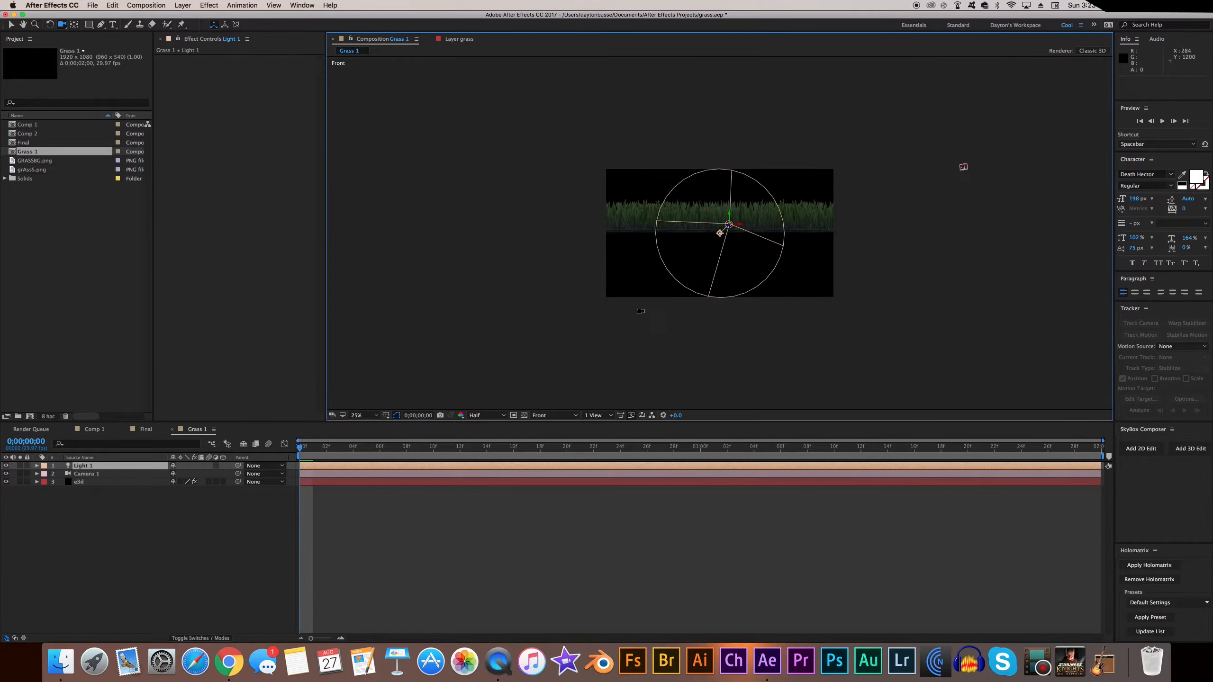
pyautogui.scroll(2, 641, 311)
pyautogui.moveTo(672, 246); pyautogui.dragTo(670, 292, button='right')
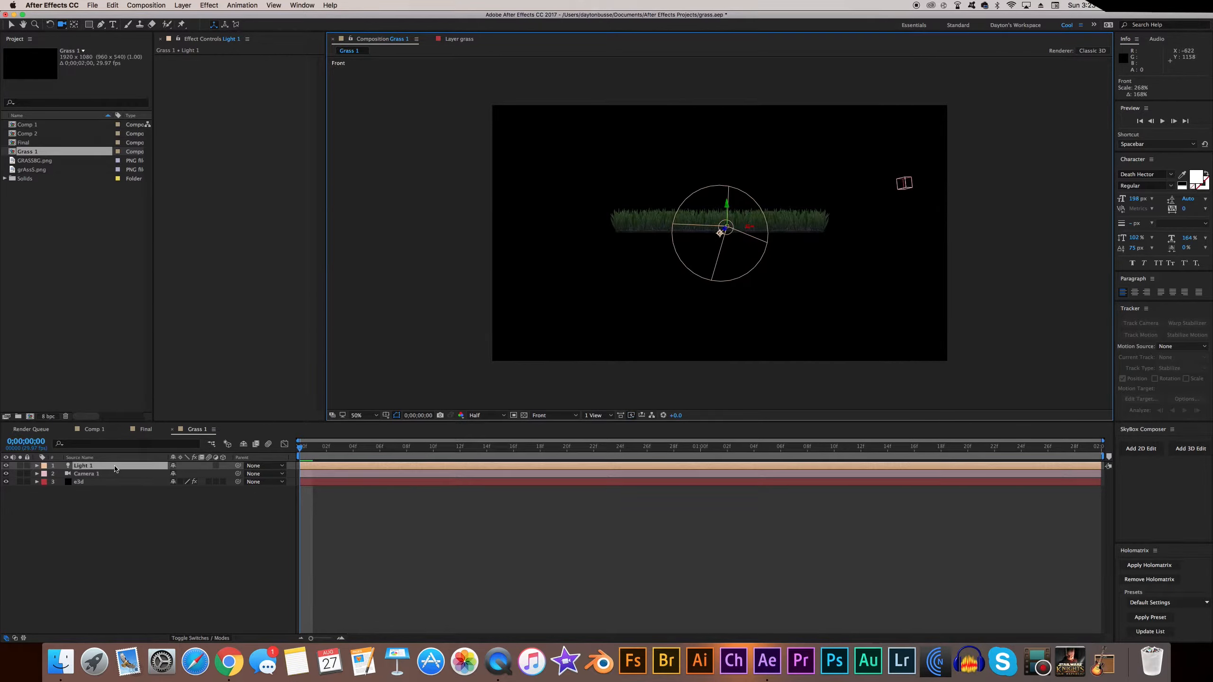
pyautogui.press('p')
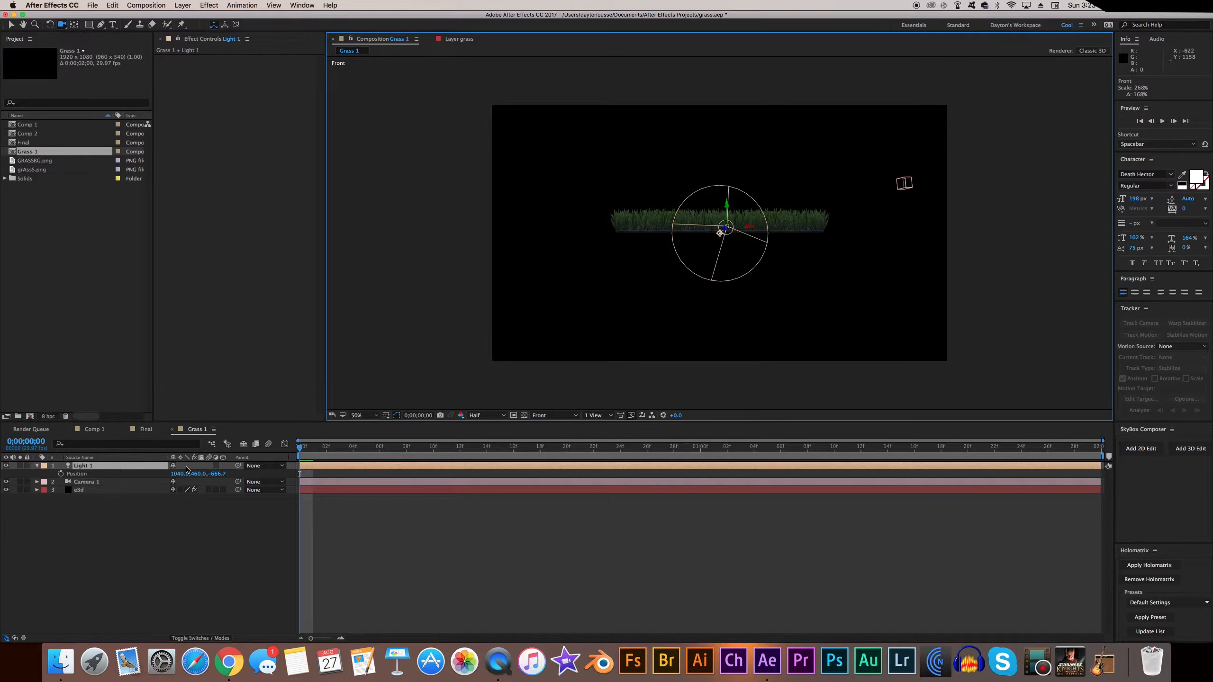
pyautogui.moveTo(178, 474); pyautogui.dragTo(1103, 466)
pyautogui.moveTo(199, 477); pyautogui.dragTo(552, 488)
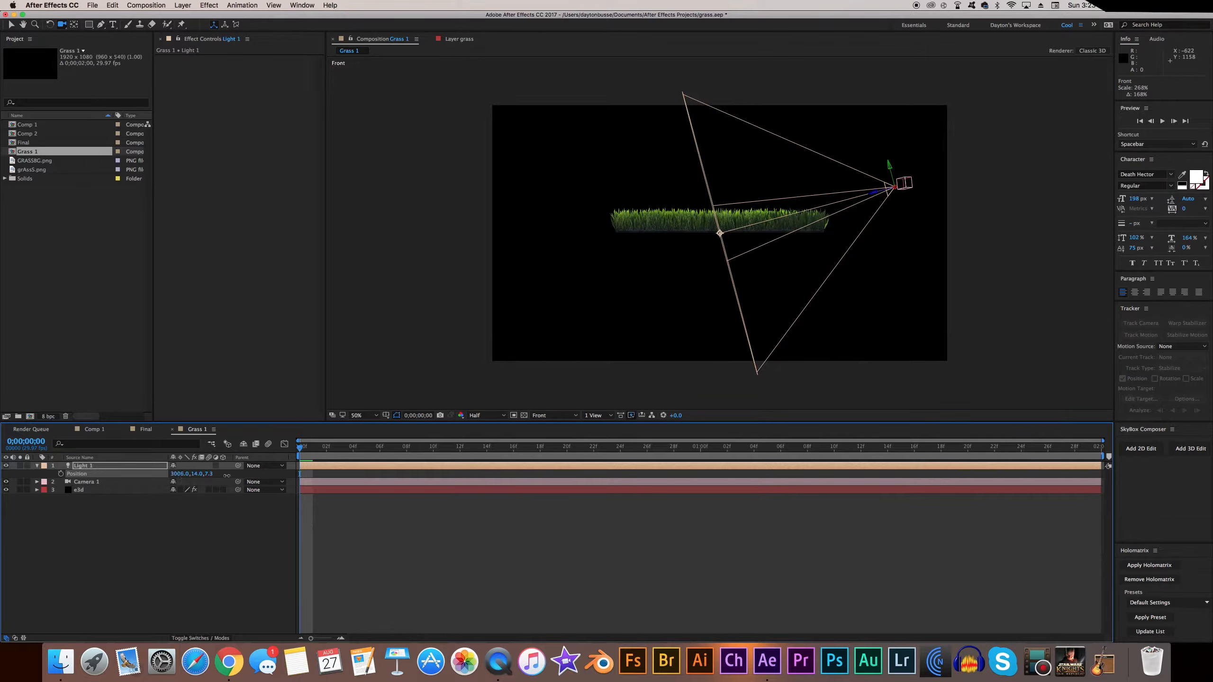
# Step: Move Light 1 farther out and higher, to about 4230, -1415, 7, and return to the Active Camera view
pyautogui.moveTo(226, 475); pyautogui.dragTo(794, 476)
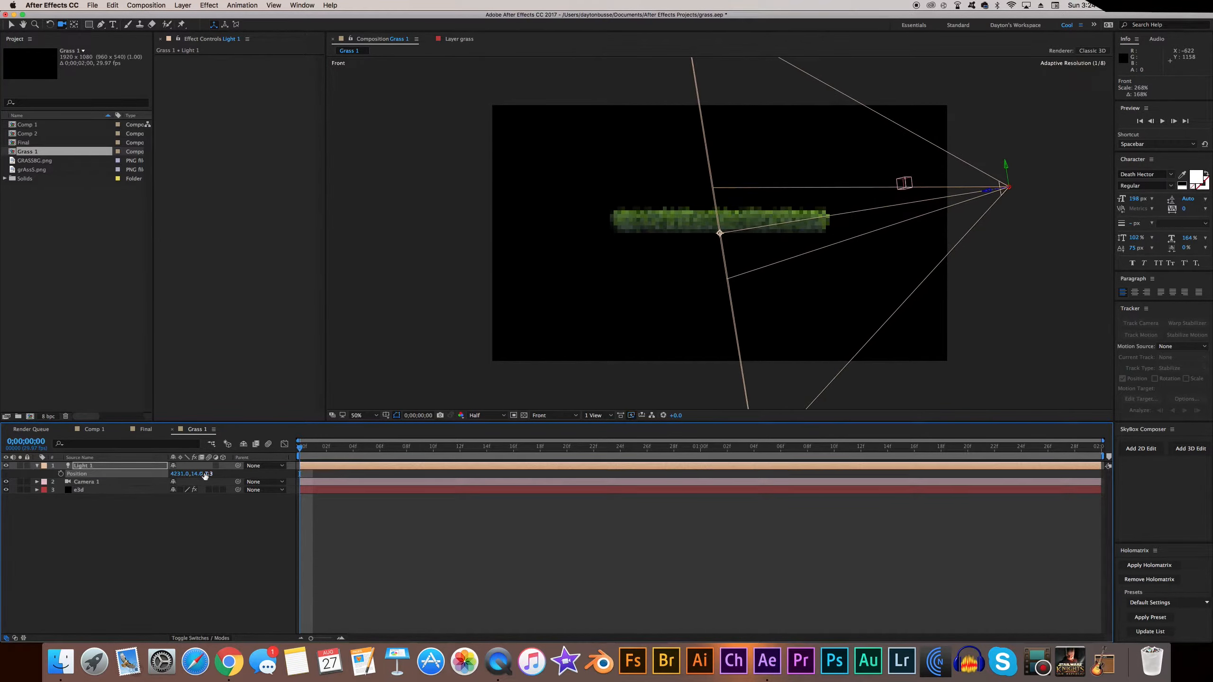
pyautogui.moveTo(205, 475); pyautogui.dragTo(19, 511)
pyautogui.moveTo(201, 473); pyautogui.dragTo(144, 482)
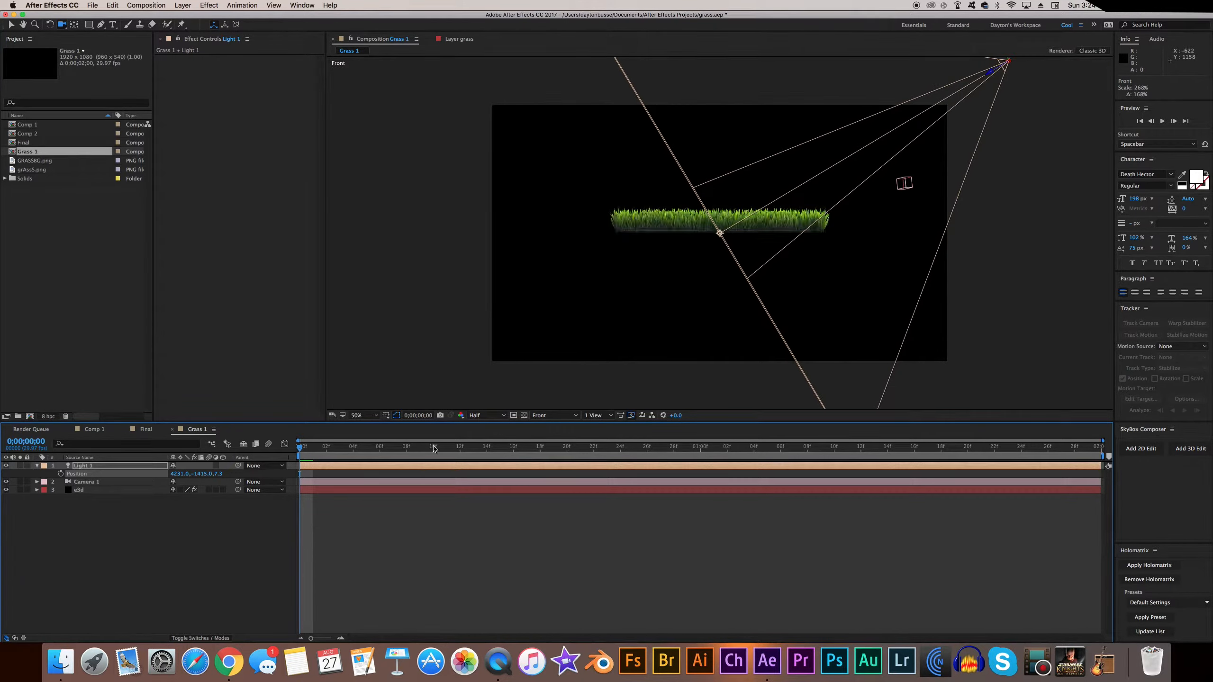
pyautogui.click(554, 415)
pyautogui.click(547, 429)
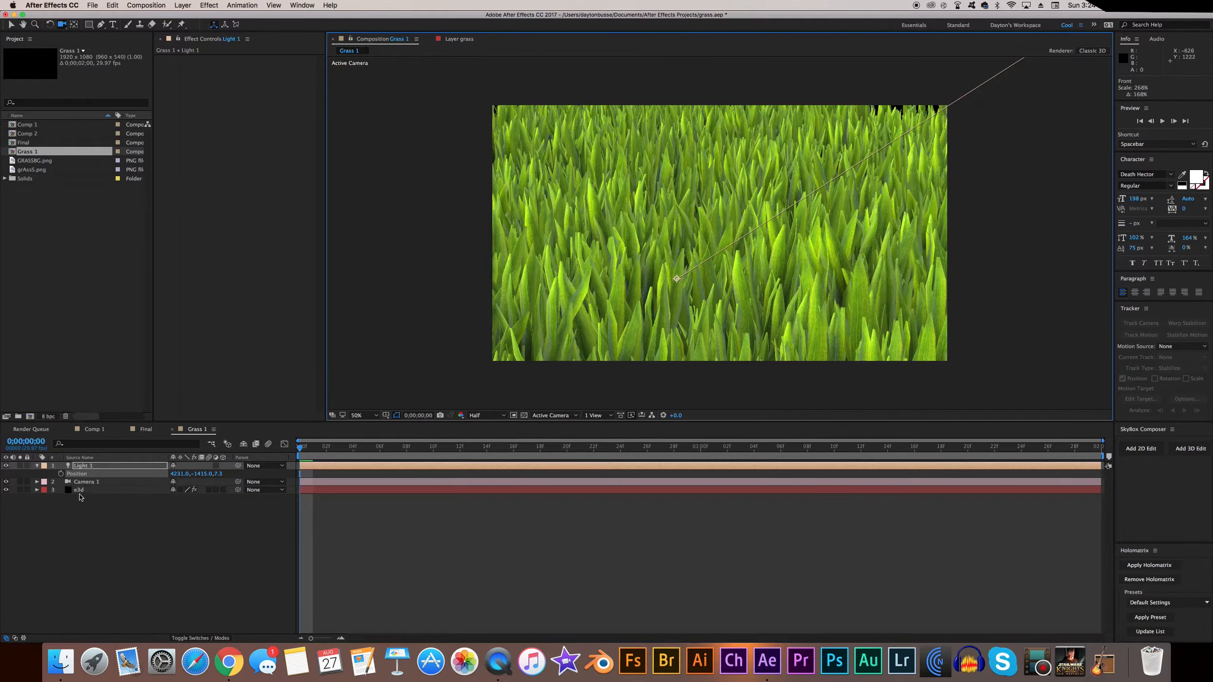
# Step: Raise the Gamma of the physical environment in the render settings of the e3d layer's Element effect
pyautogui.click(79, 491)
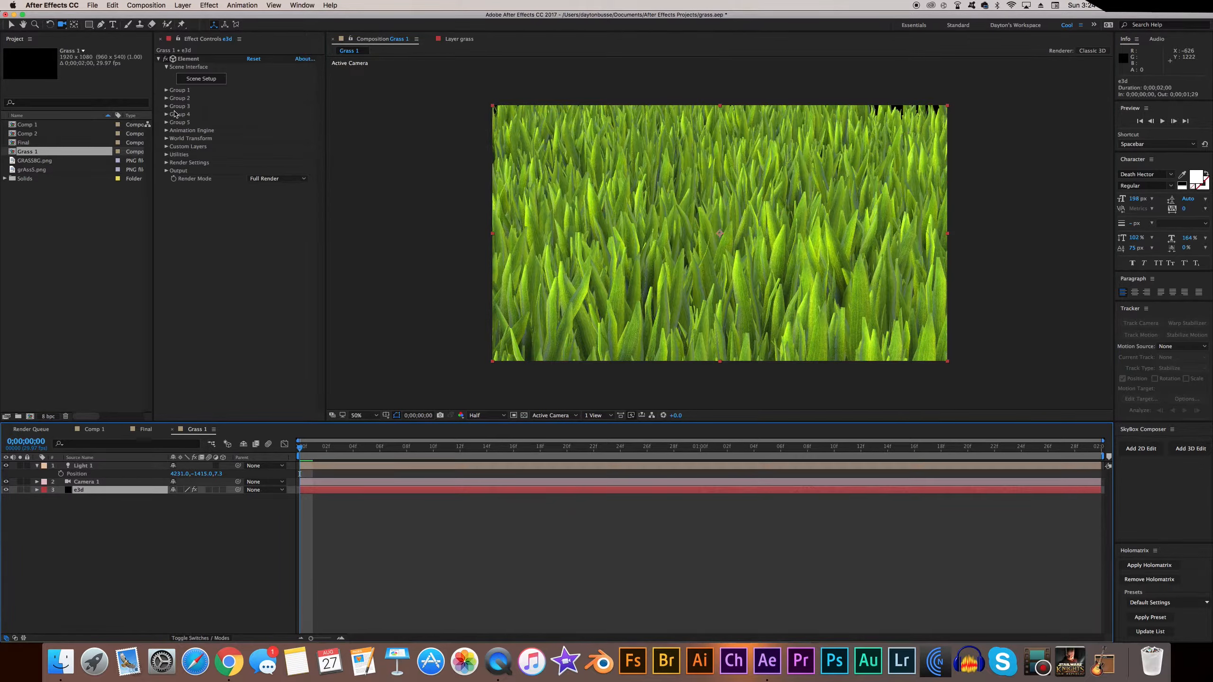
pyautogui.click(165, 163)
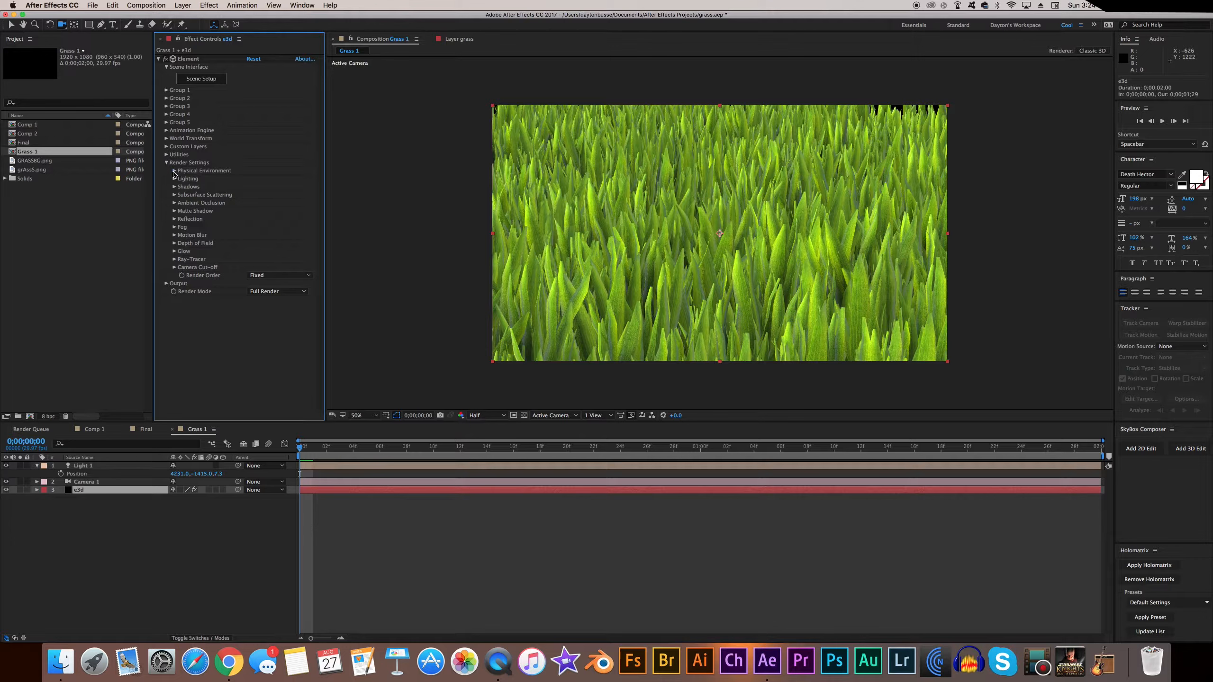
pyautogui.click(175, 171)
pyautogui.click(253, 187)
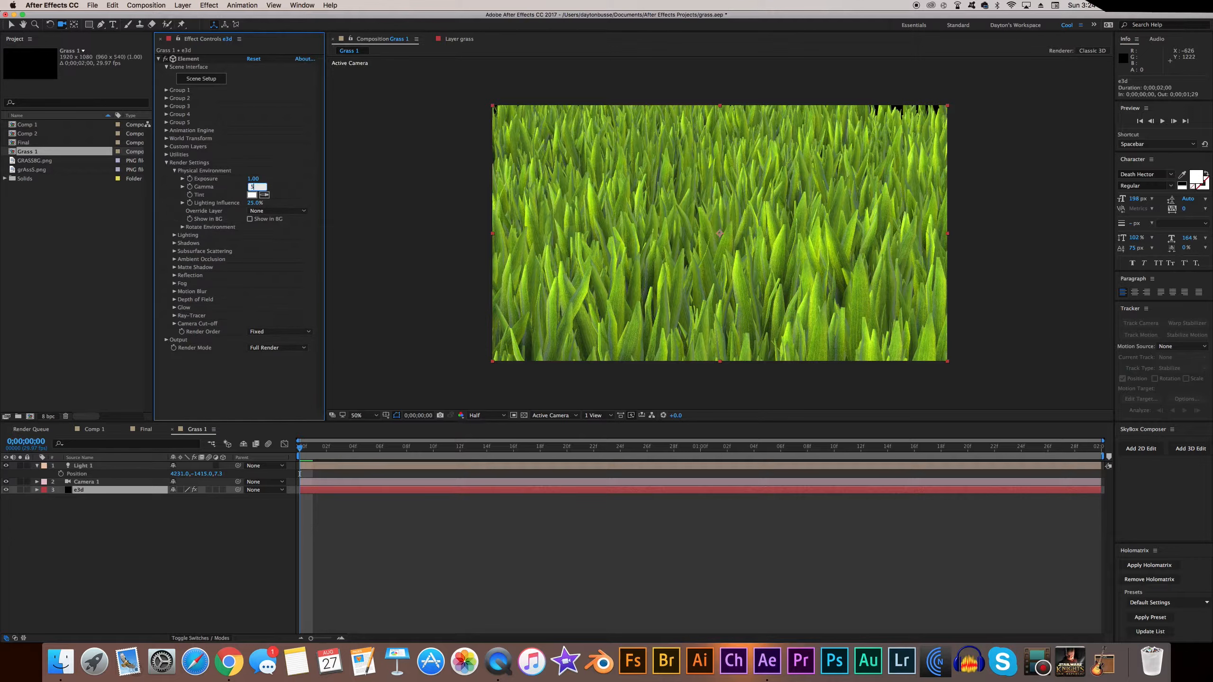
pyautogui.click(277, 159)
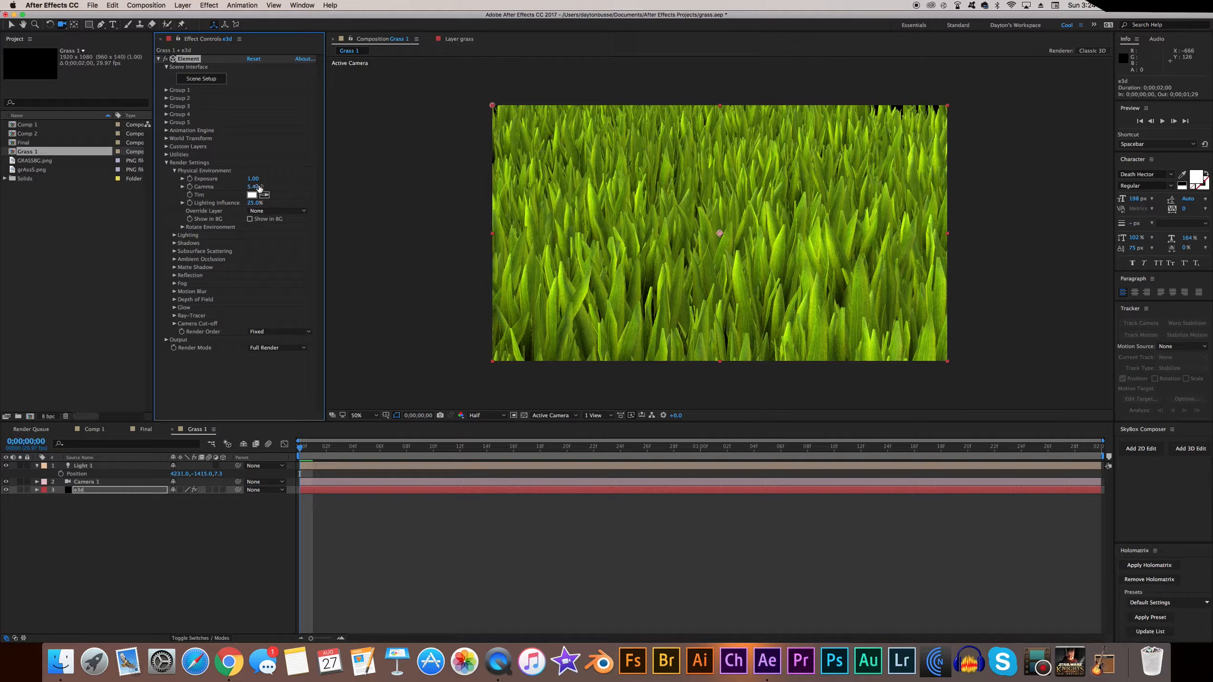
# Step: Set the physical environment's Lighting Influence to 75% and its Exposure to 1
pyautogui.moveTo(254, 179); pyautogui.dragTo(244, 181)
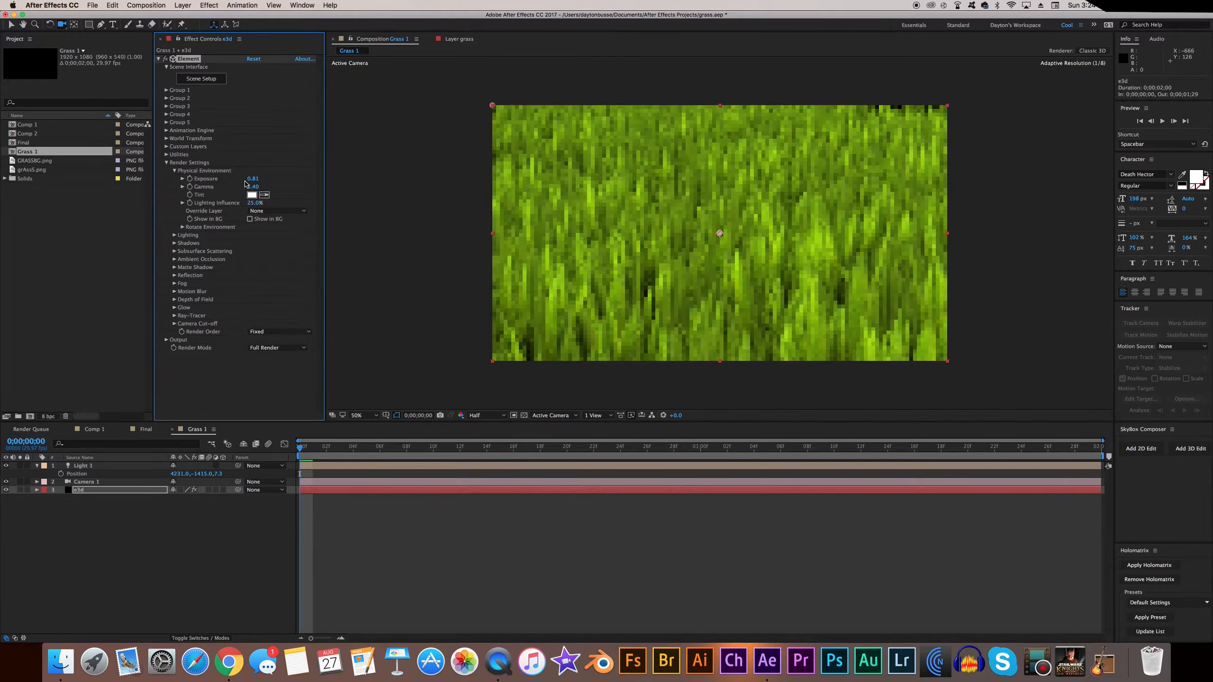
pyautogui.click(254, 203)
pyautogui.write('75')
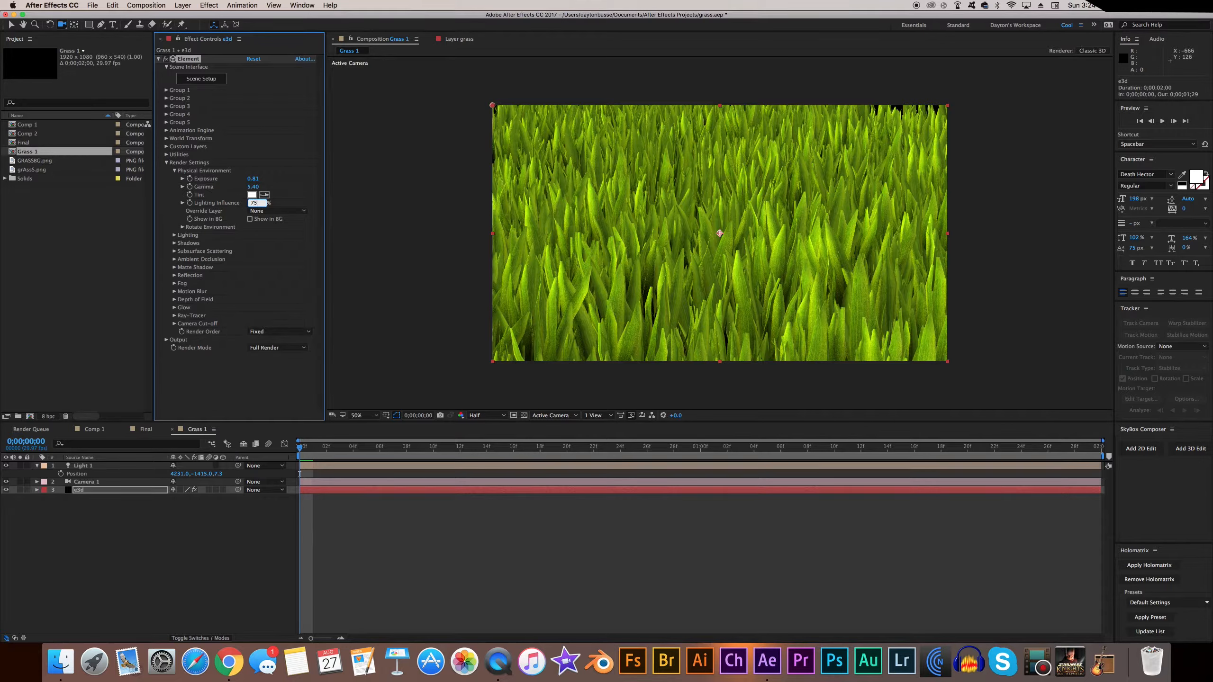
pyautogui.press('Return')
pyautogui.click(254, 179)
pyautogui.write('1')
pyautogui.press('Return')
pyautogui.click(174, 171)
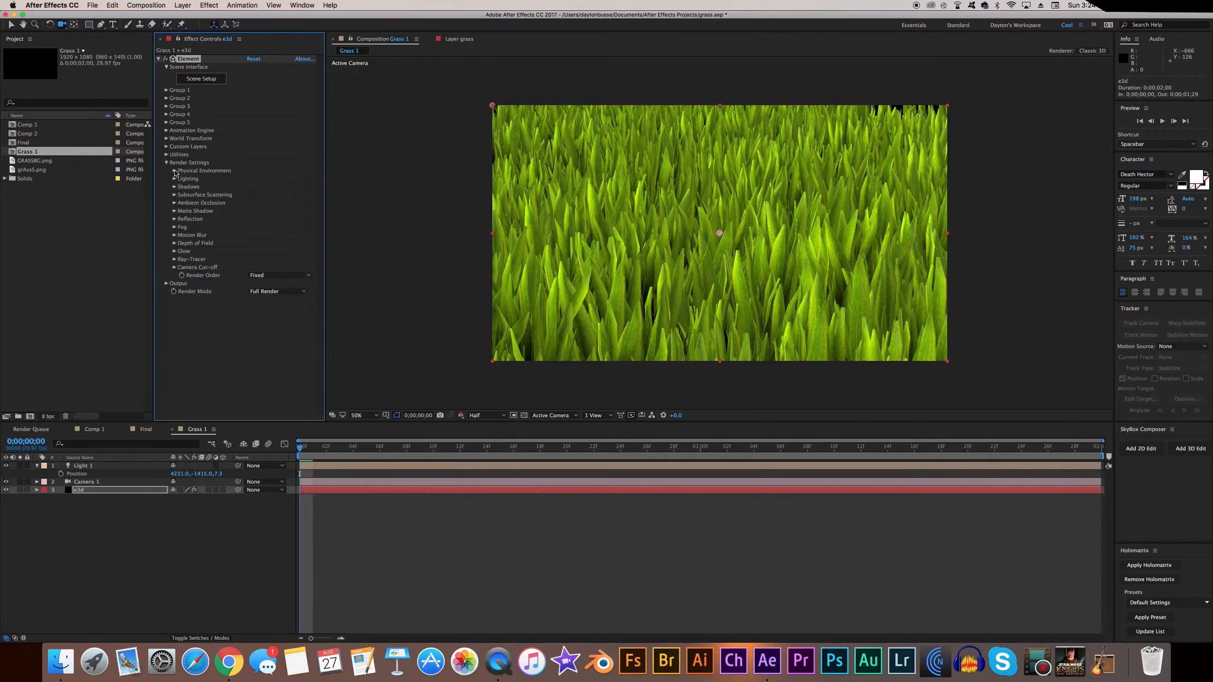
# Step: Set the Light Falloff in Element's lighting render settings to 0.5
pyautogui.click(173, 178)
pyautogui.click(250, 195)
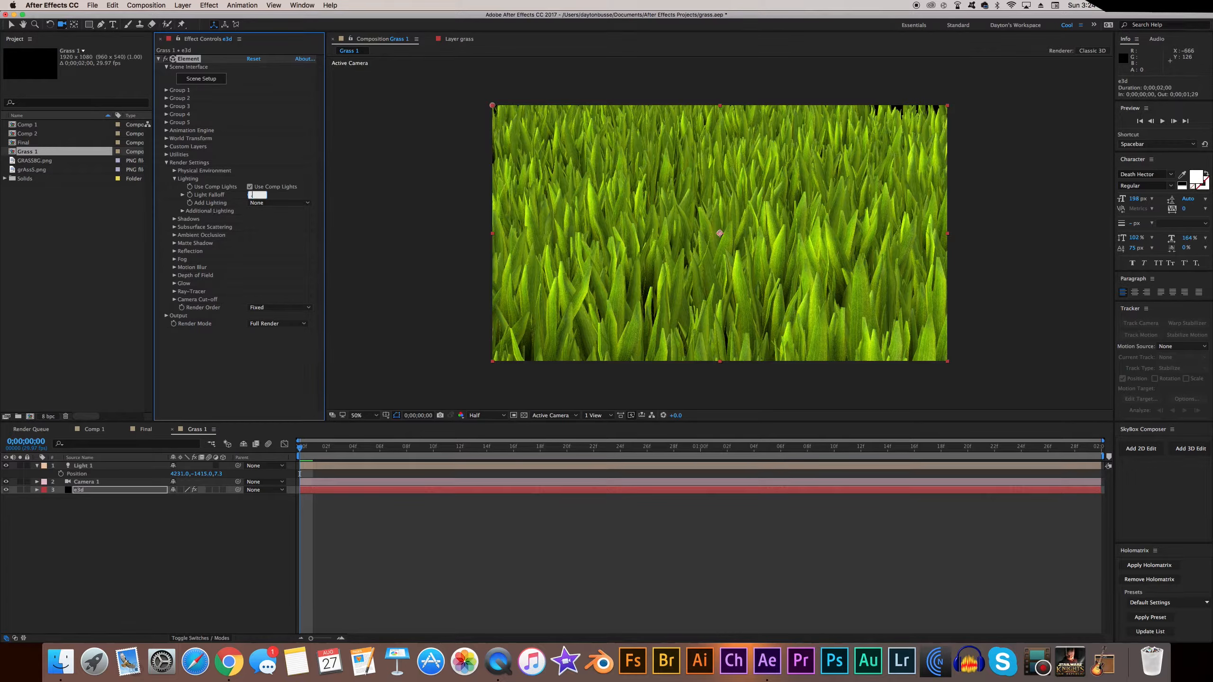
pyautogui.write('0.5')
pyautogui.press('Return')
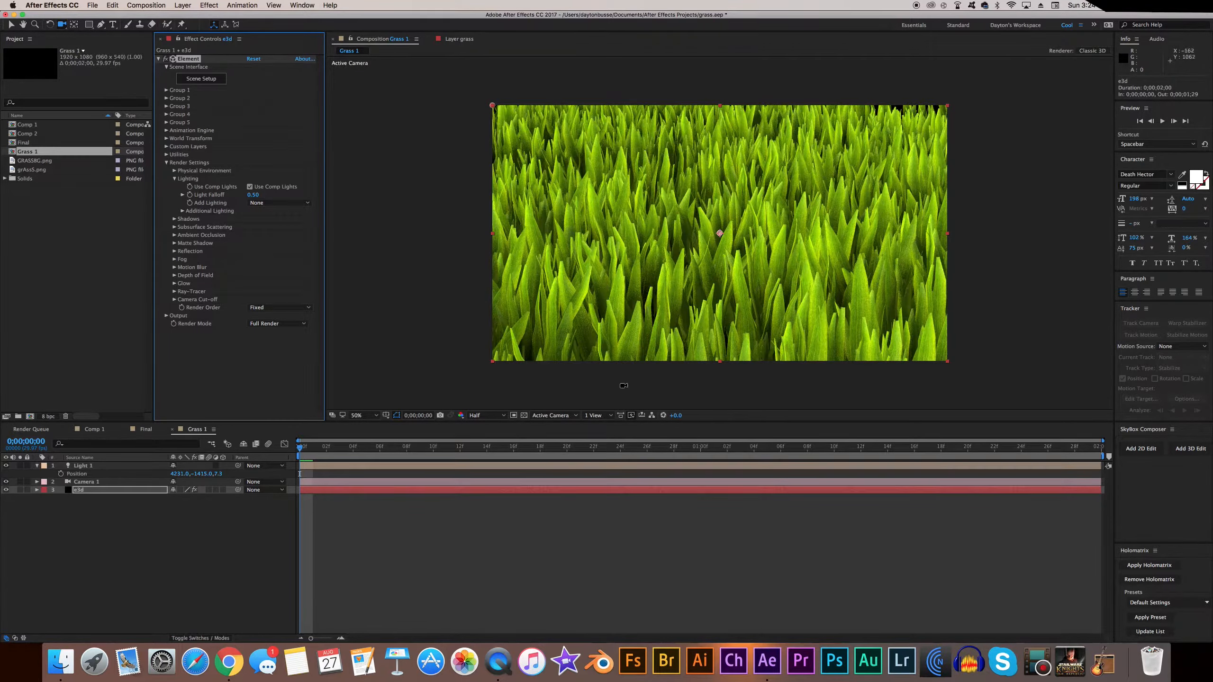
pyautogui.click(175, 179)
# Step: Enable shadows in Element's render settings and set the Shadow Mode to Ray-Traced
pyautogui.click(174, 187)
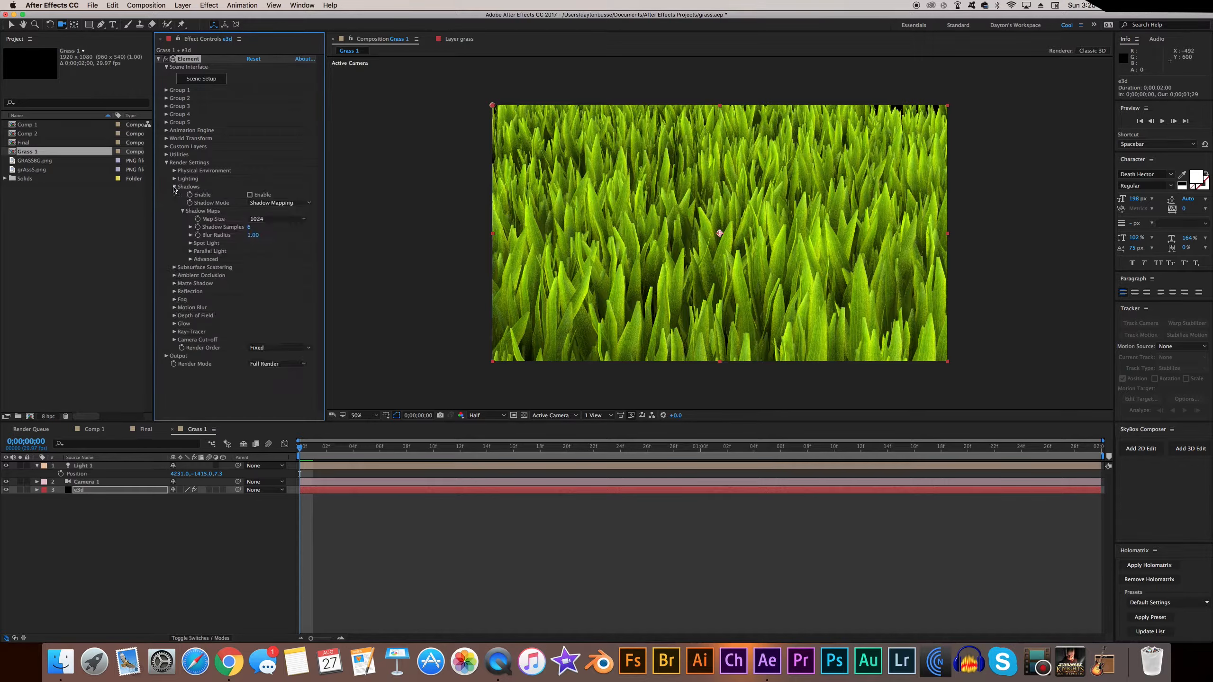
pyautogui.click(262, 203)
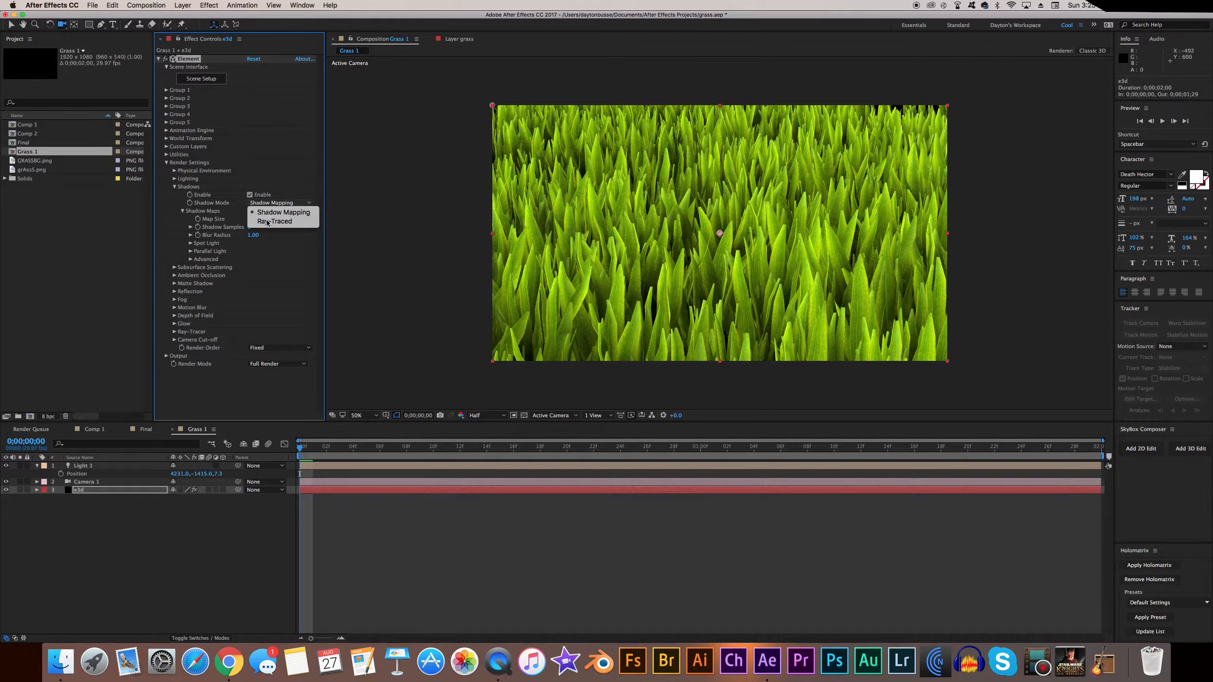
pyautogui.click(267, 221)
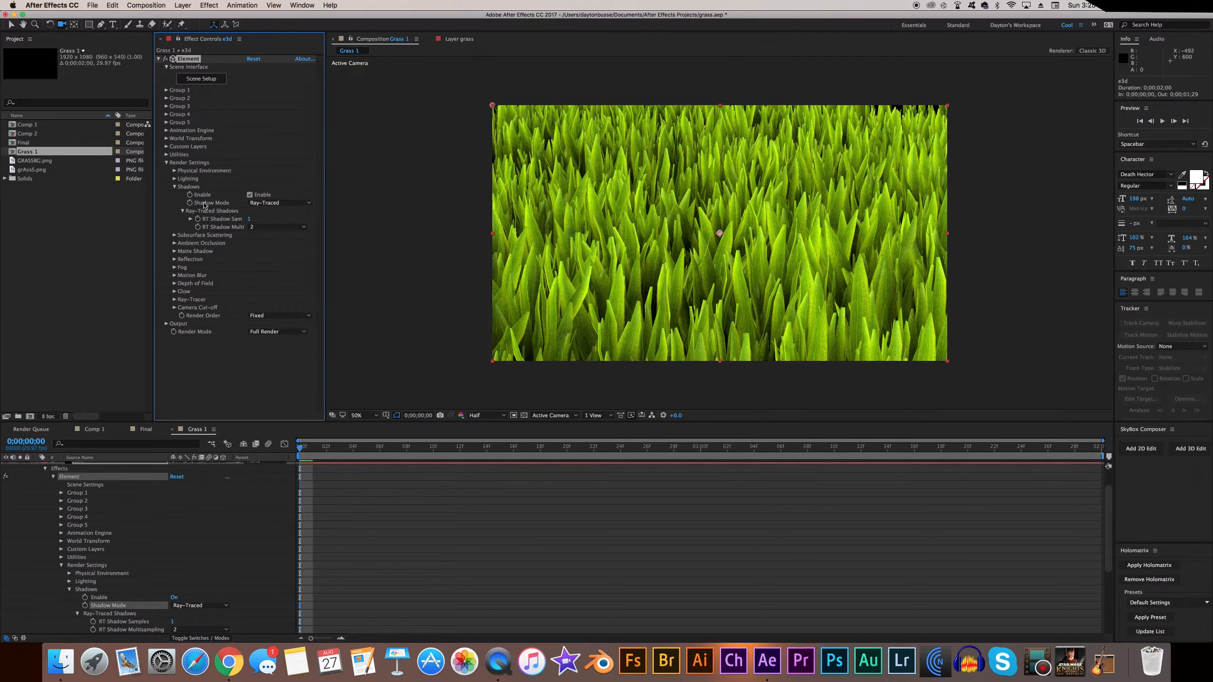
pyautogui.click(175, 186)
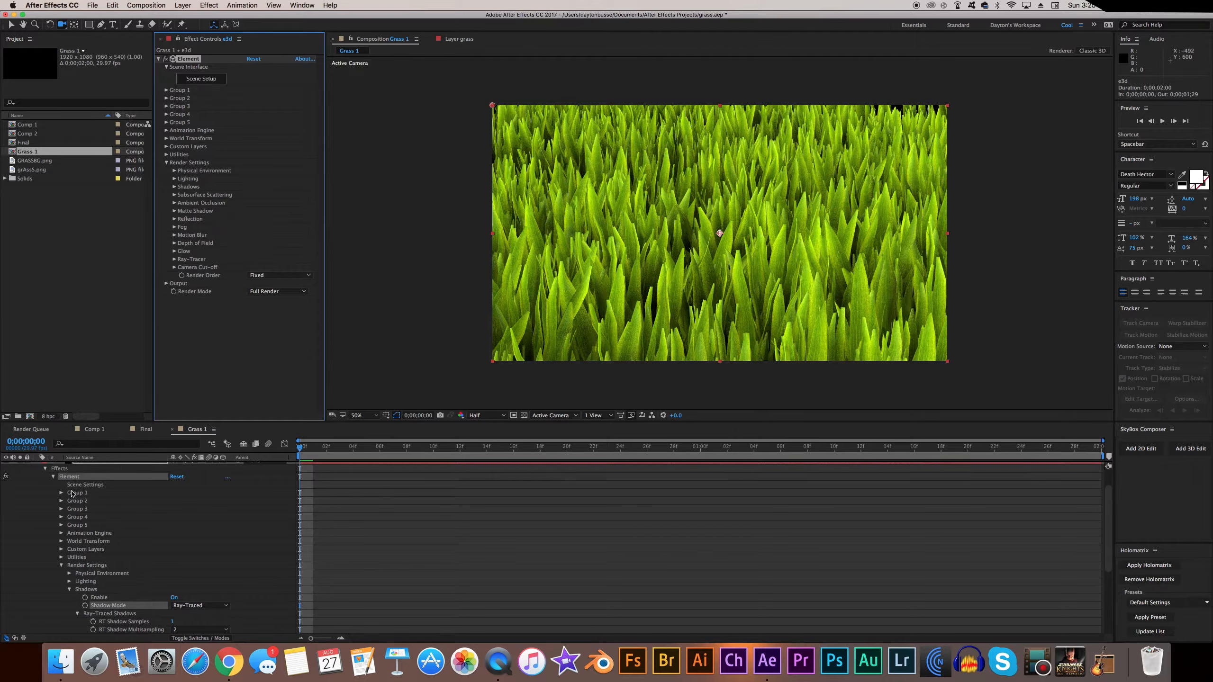
pyautogui.scroll(2, 65, 497)
pyautogui.click(37, 477)
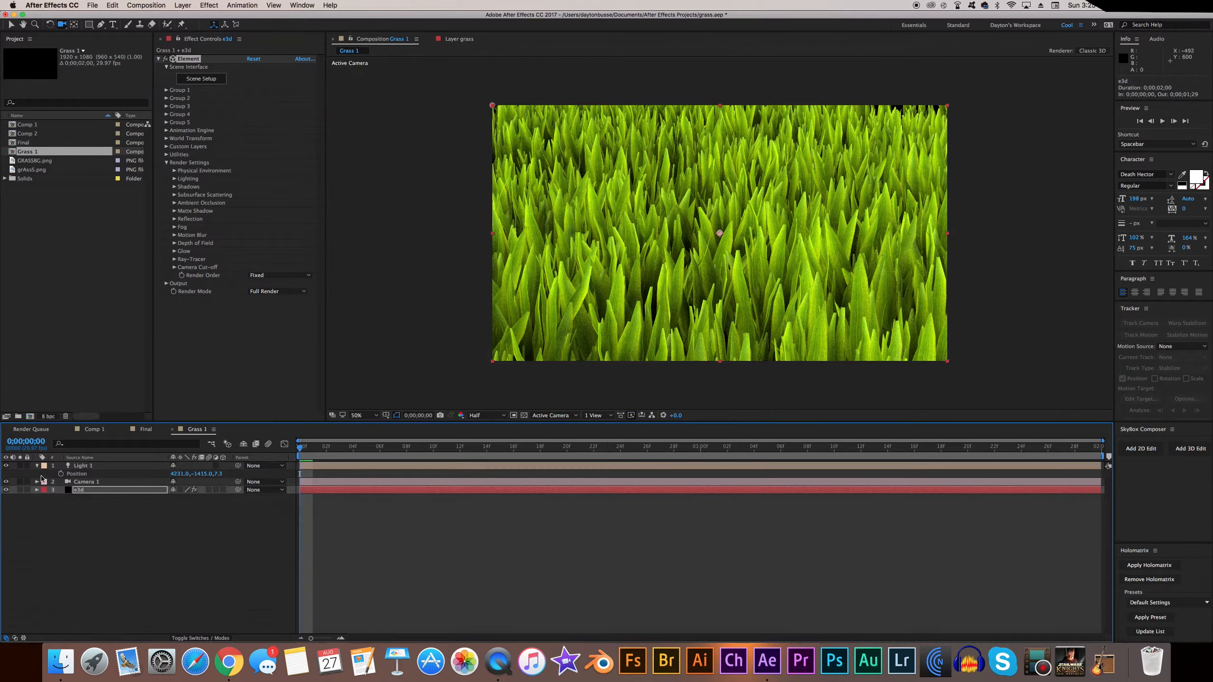
# Step: Set the composition viewer's resolution to Half and Element's Render Mode to Preview
pyautogui.click(478, 415)
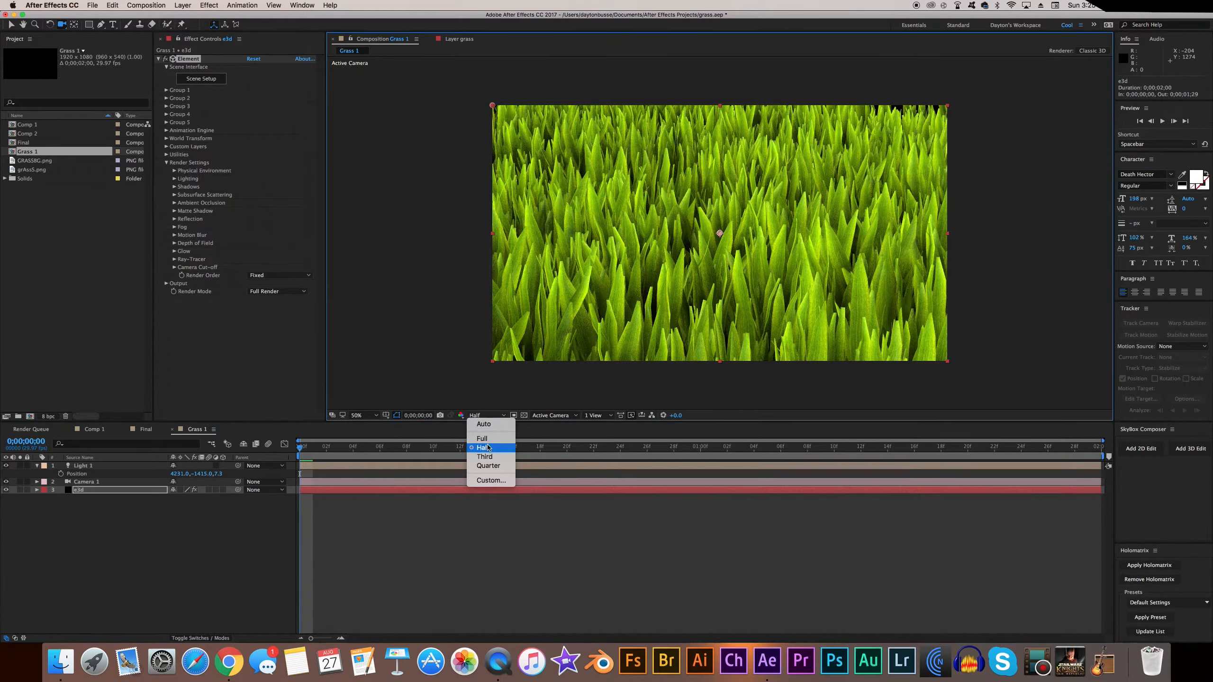
pyautogui.click(483, 448)
pyautogui.click(227, 295)
pyautogui.click(269, 292)
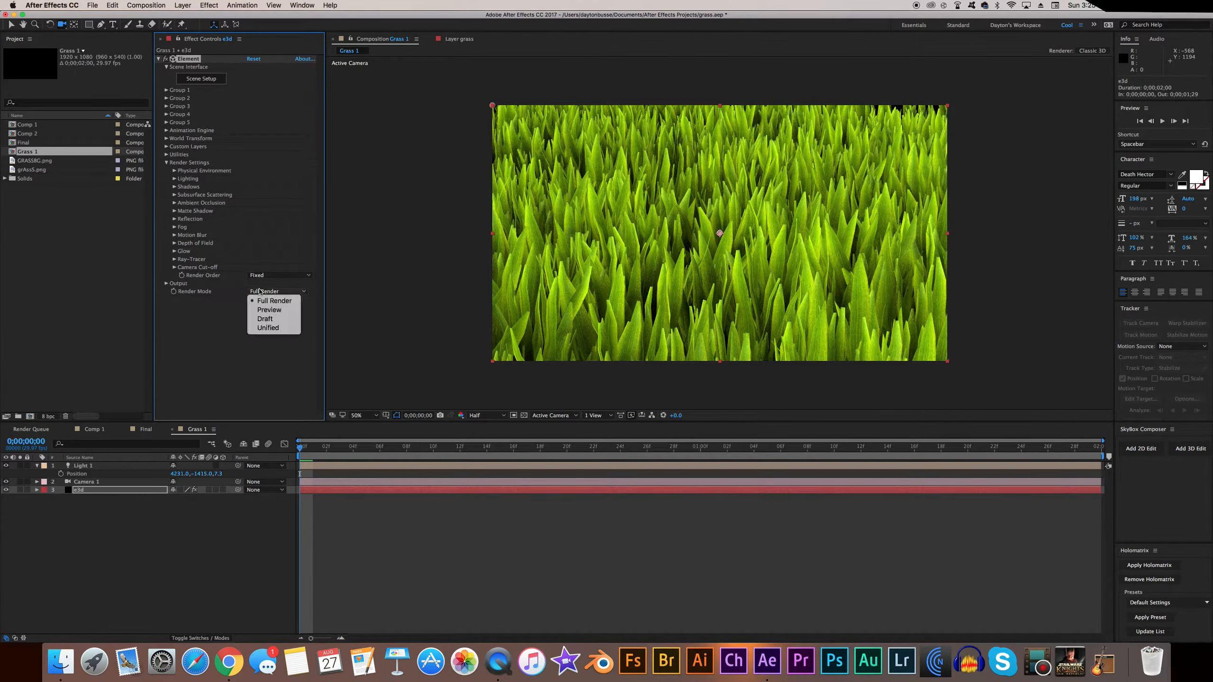
pyautogui.click(261, 311)
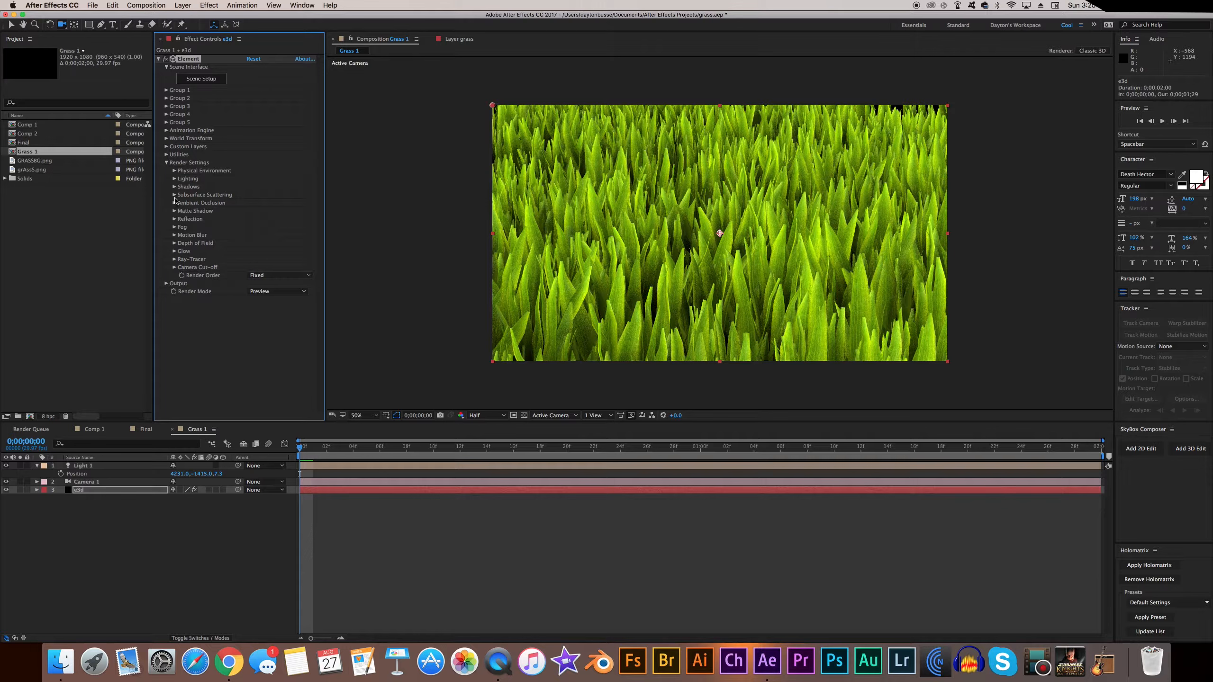
# Step: Set the Subsurface Scattering Intensity in Element's render settings to 160%
pyautogui.click(174, 195)
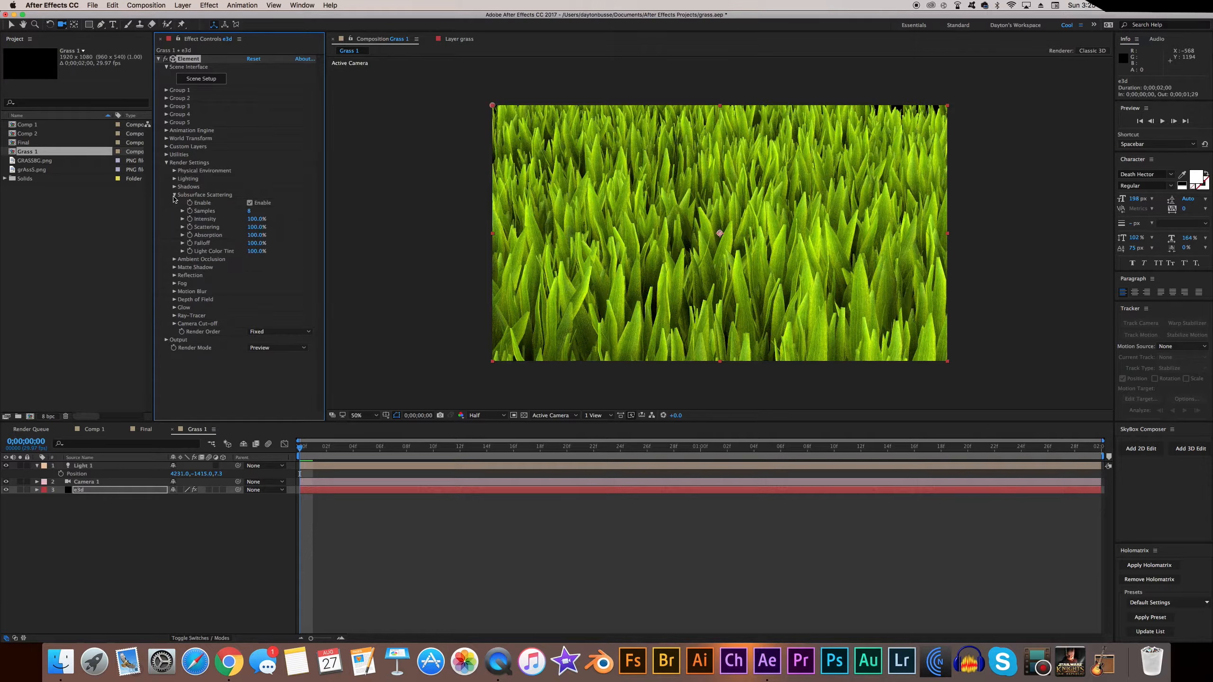
pyautogui.click(257, 219)
pyautogui.write('250')
pyautogui.press('Return')
pyautogui.moveTo(258, 222); pyautogui.dragTo(256, 222)
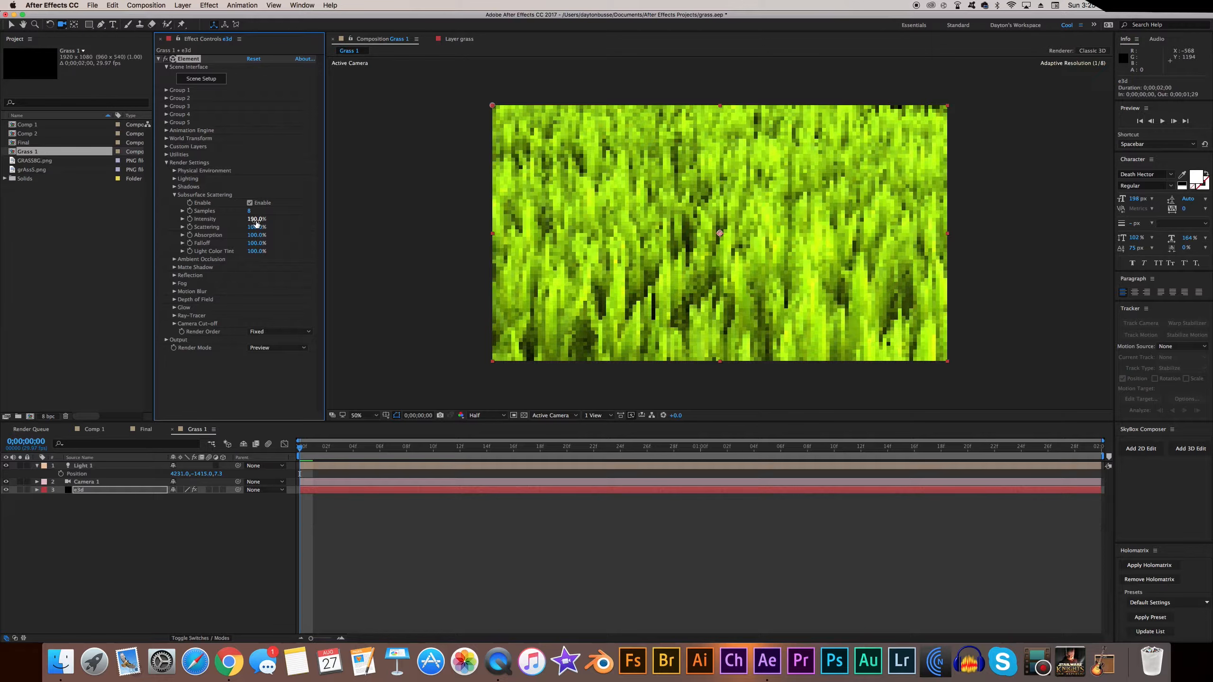
pyautogui.click(256, 219)
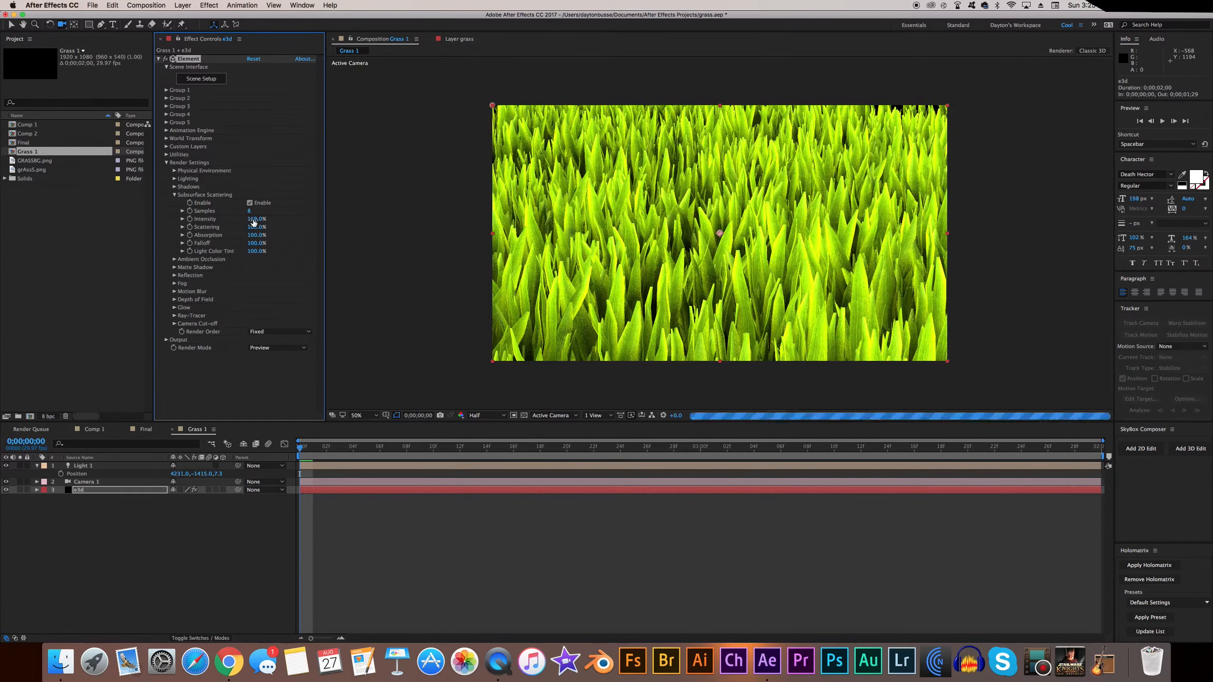
pyautogui.moveTo(252, 220); pyautogui.dragTo(253, 220)
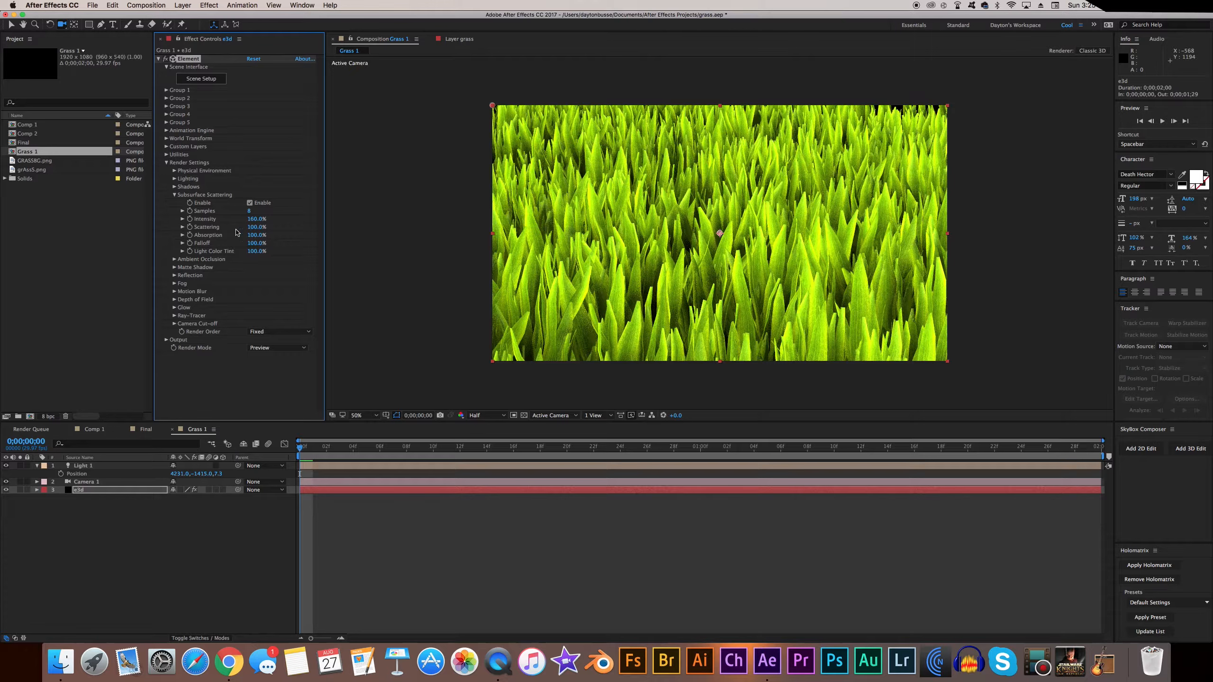
# Step: Set the Subsurface Scattering amount to 70% and its Light Color Tint to 263%
pyautogui.moveTo(247, 227); pyautogui.dragTo(260, 230)
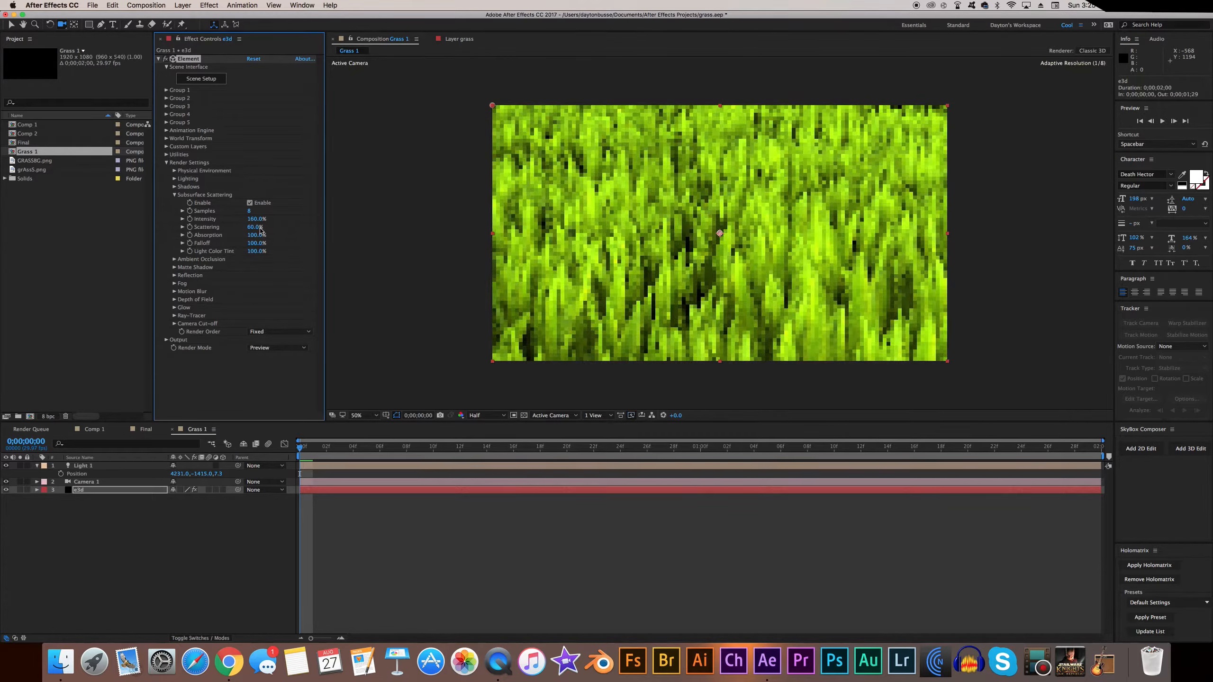
pyautogui.click(255, 227)
pyautogui.write('70')
pyautogui.press('Return')
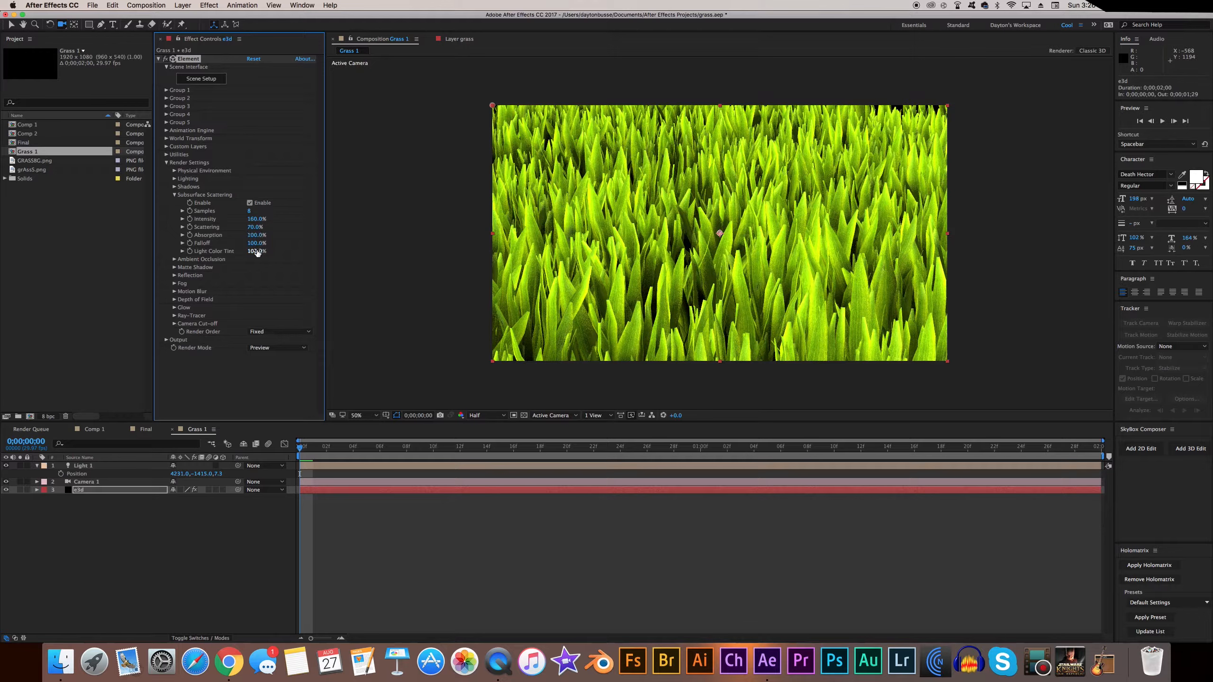
pyautogui.moveTo(257, 252); pyautogui.dragTo(338, 260)
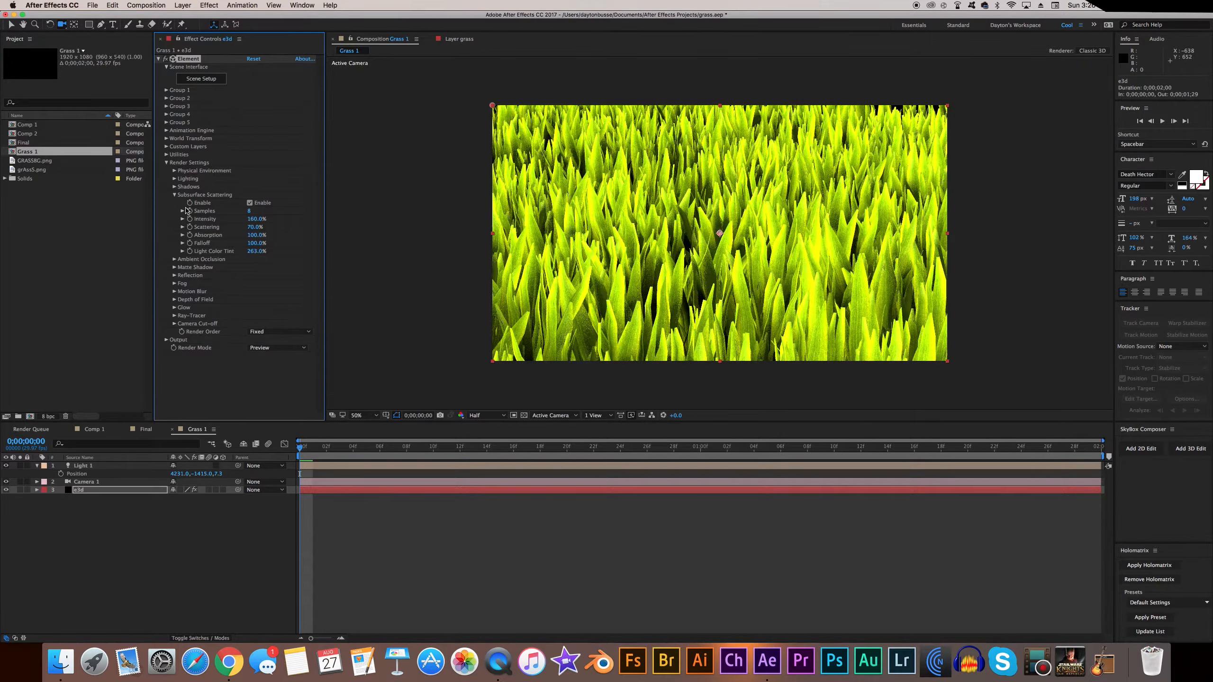
pyautogui.click(175, 196)
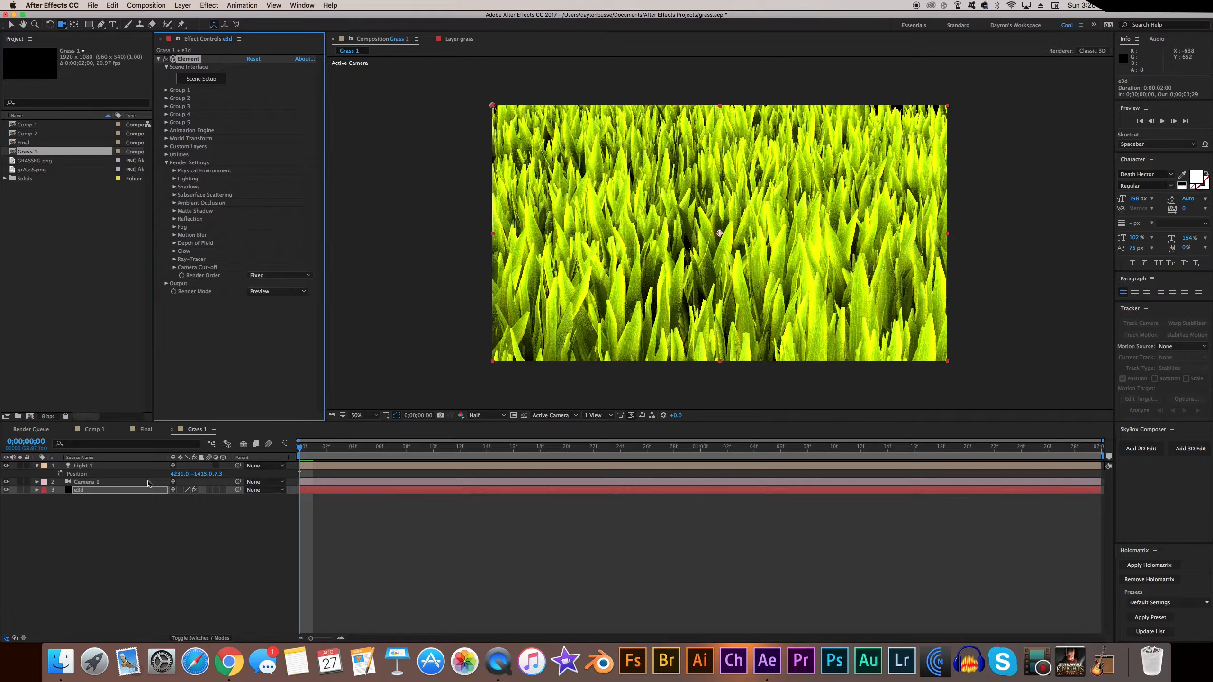
# Step: Set the intensity of the Light 1 spot light to 175%
pyautogui.doubleClick(82, 466)
pyautogui.click(368, 300)
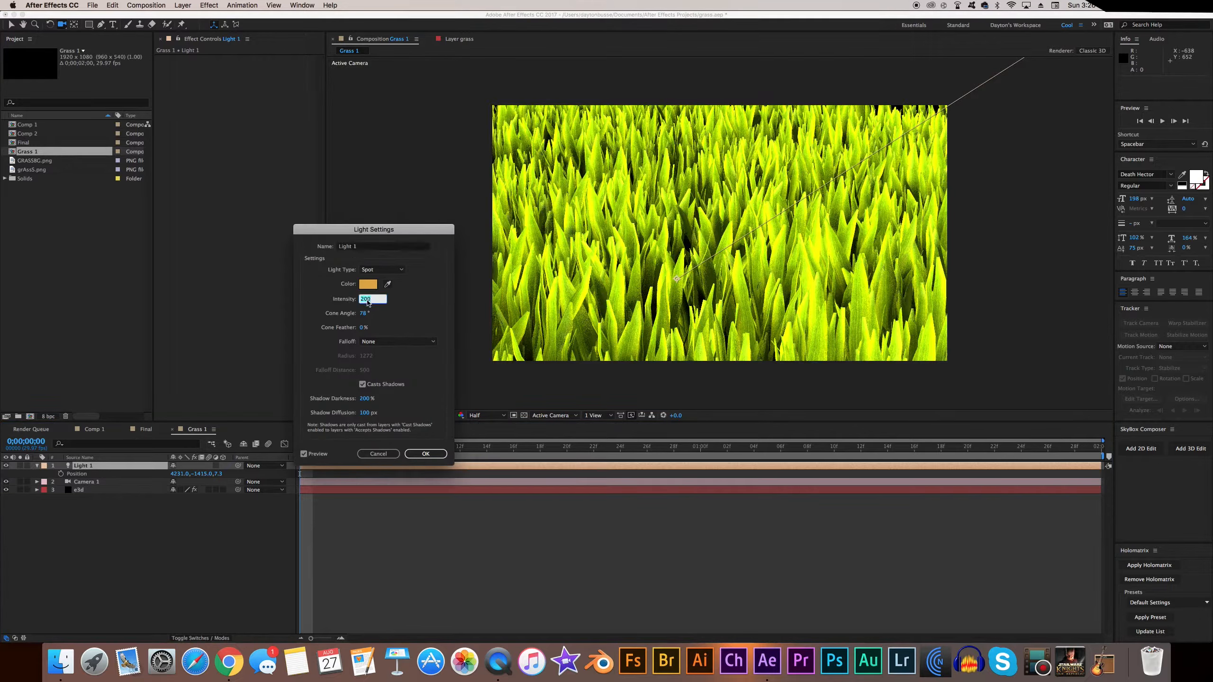
pyautogui.write('175')
pyautogui.press('Return')
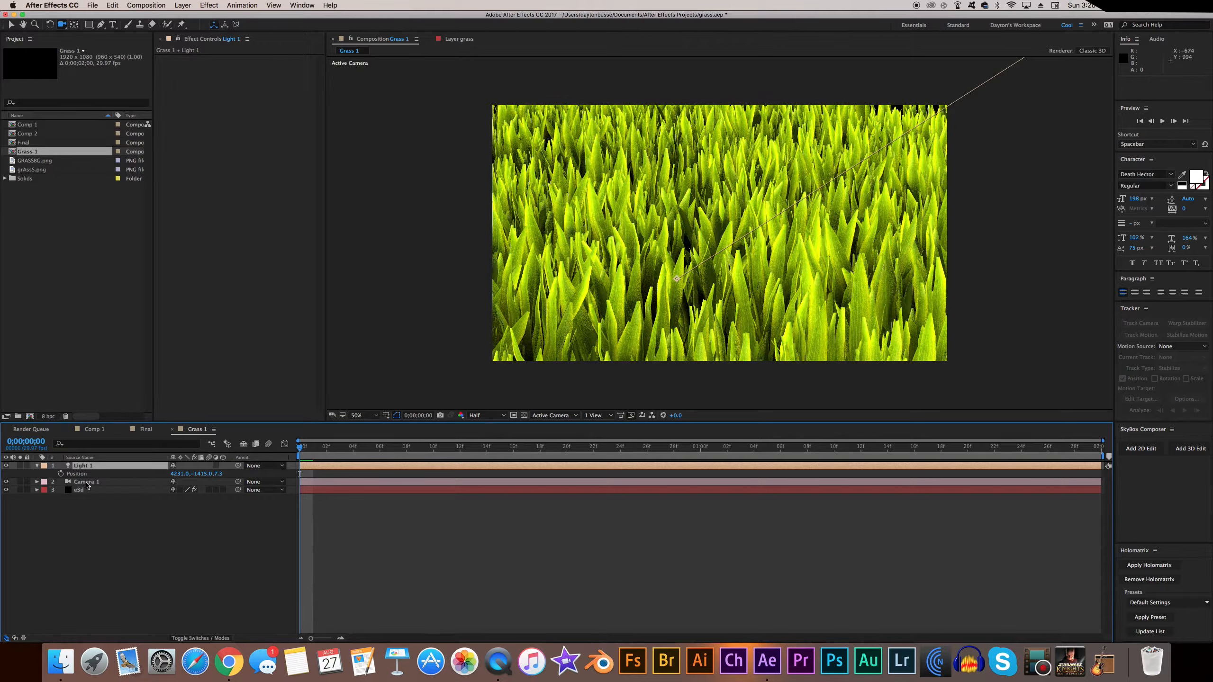
# Step: Enable Ambient Occlusion on the e3d layer's Element effect and set the SSAO Intensity to 3.5
pyautogui.click(84, 492)
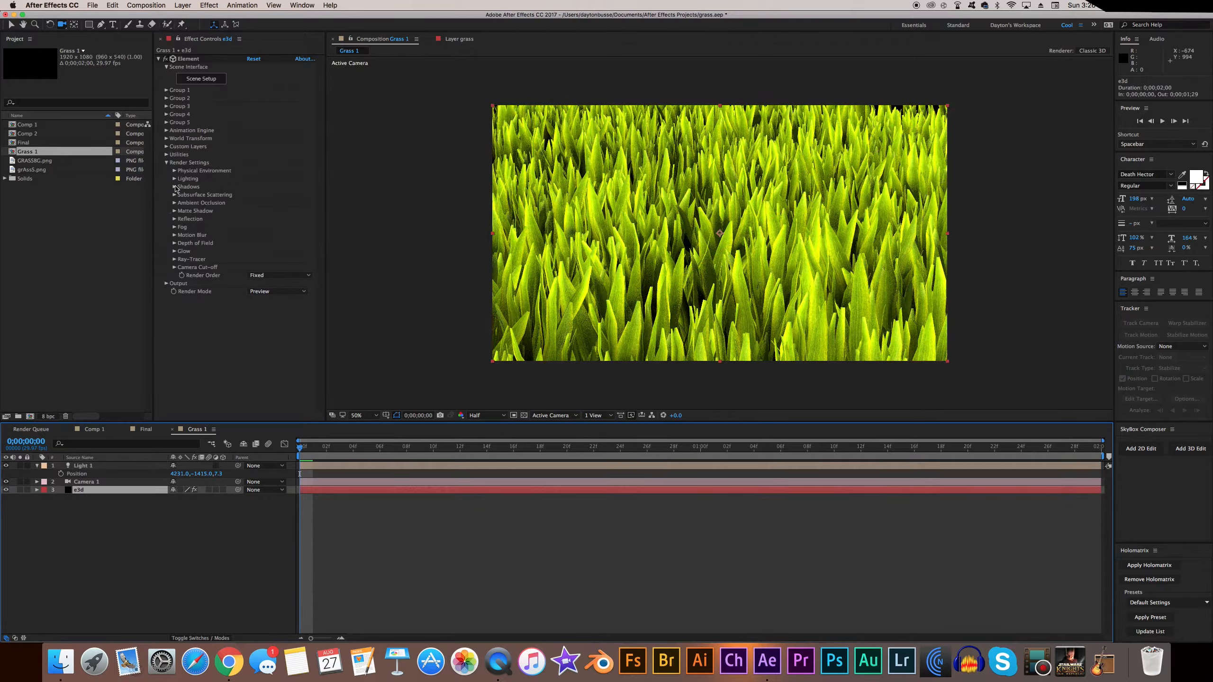
pyautogui.click(175, 204)
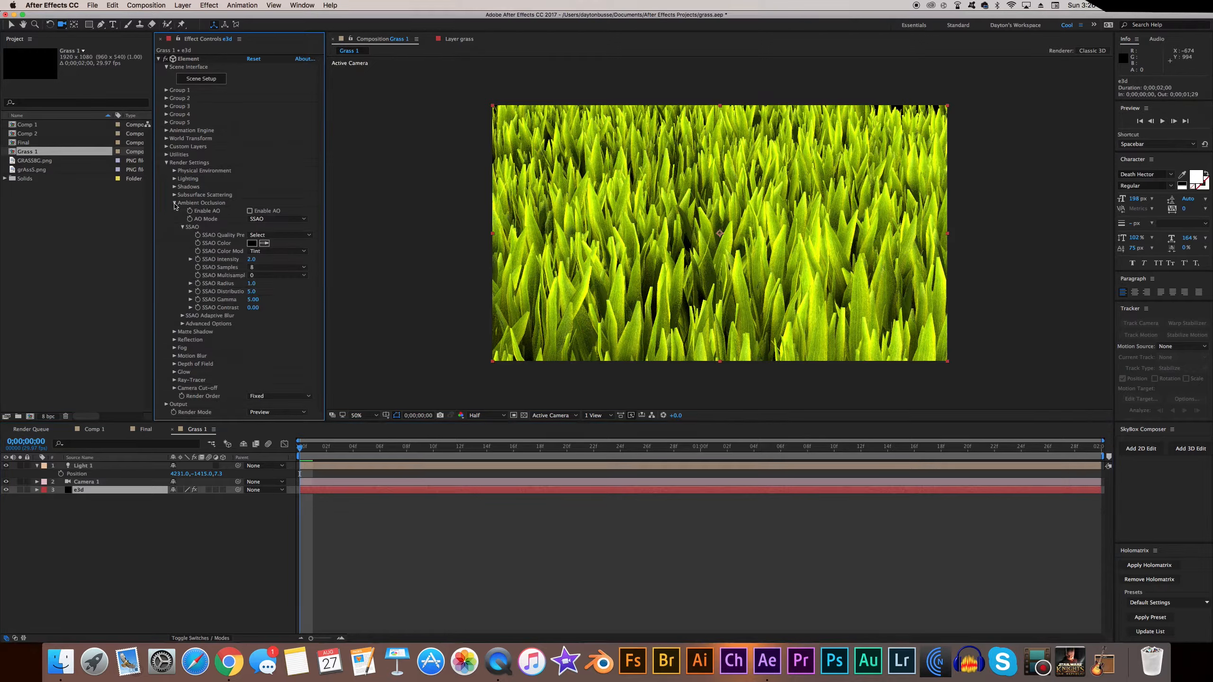
pyautogui.click(264, 211)
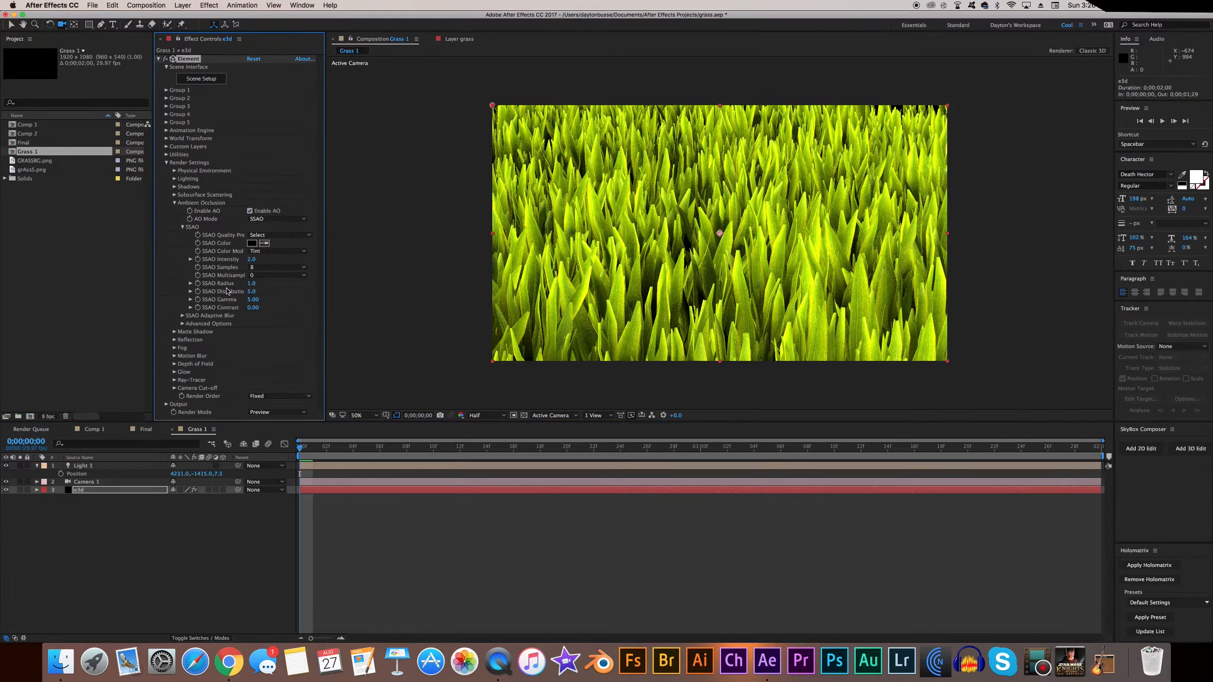
pyautogui.click(251, 260)
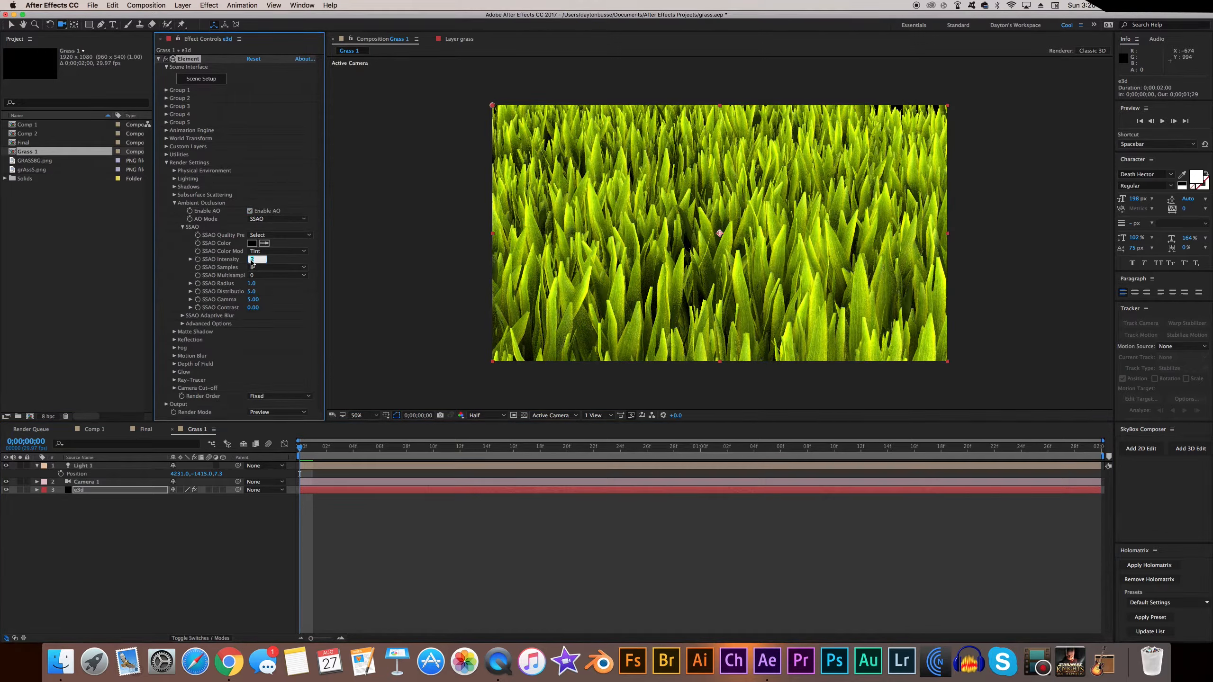
pyautogui.write('3.5')
pyautogui.press('Return')
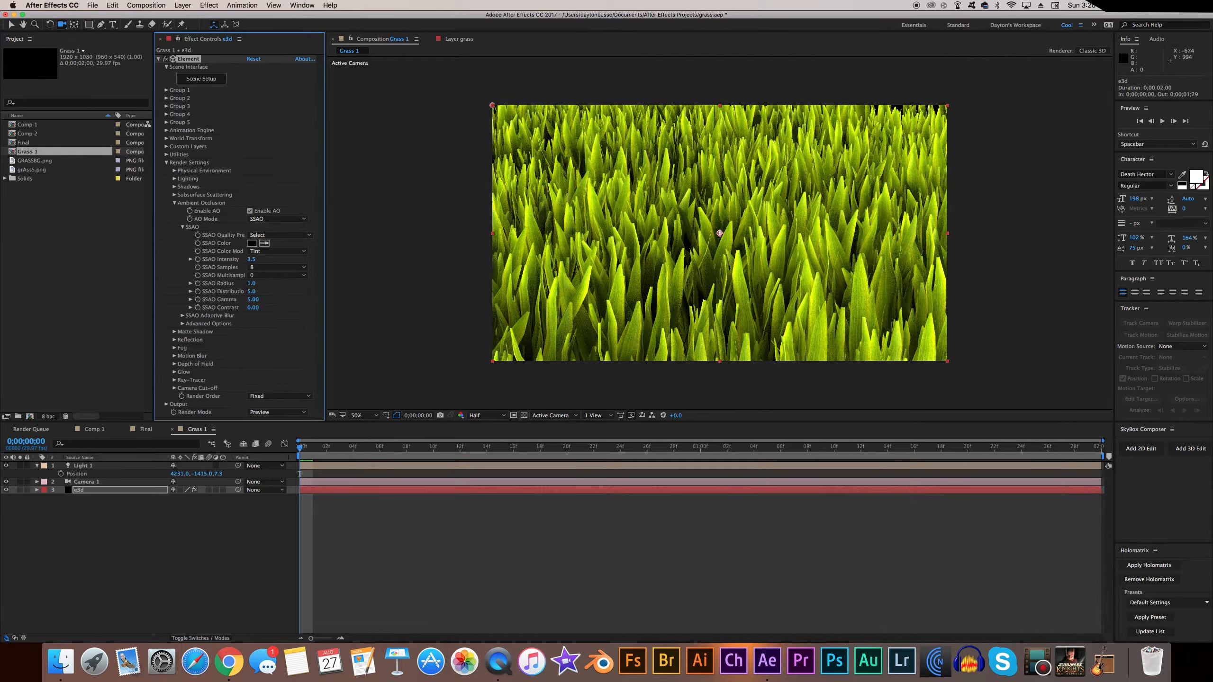
# Step: Try a bright red SSAO Color on the grass and set it back to black
pyautogui.click(252, 242)
pyautogui.moveTo(252, 244); pyautogui.dragTo(282, 201)
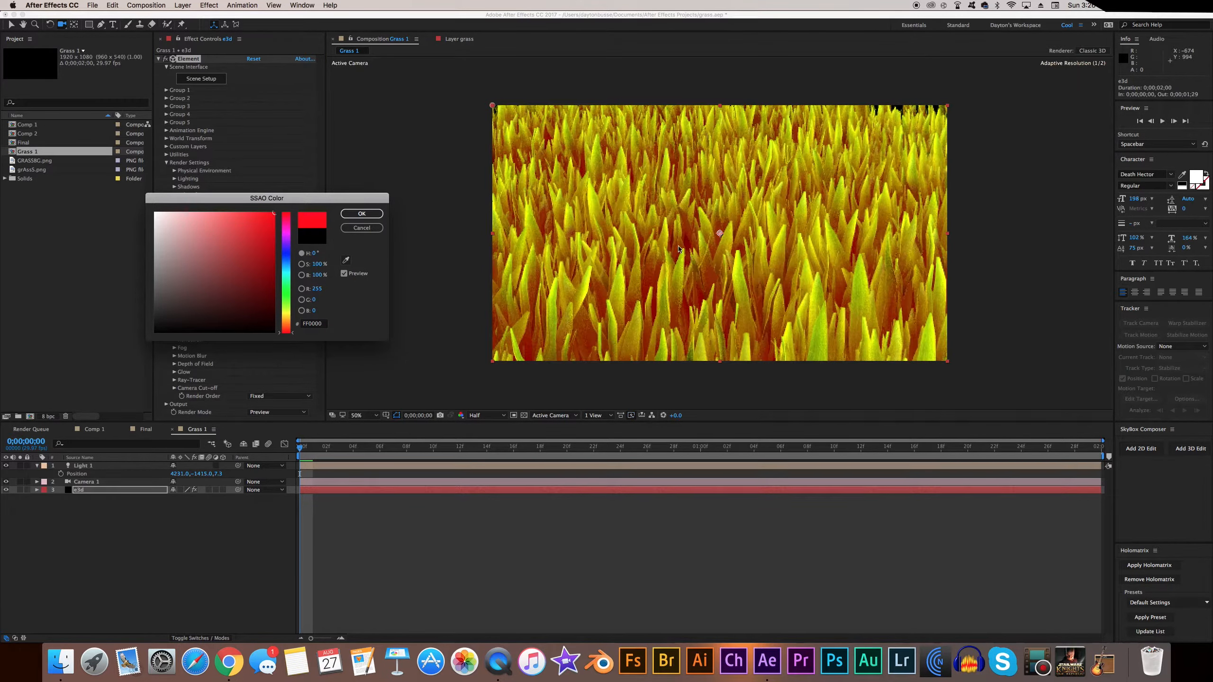
pyautogui.moveTo(228, 289)
pyautogui.mouseDown()
pyautogui.moveTo(158, 305)
pyautogui.moveTo(94, 366)
pyautogui.mouseUp()
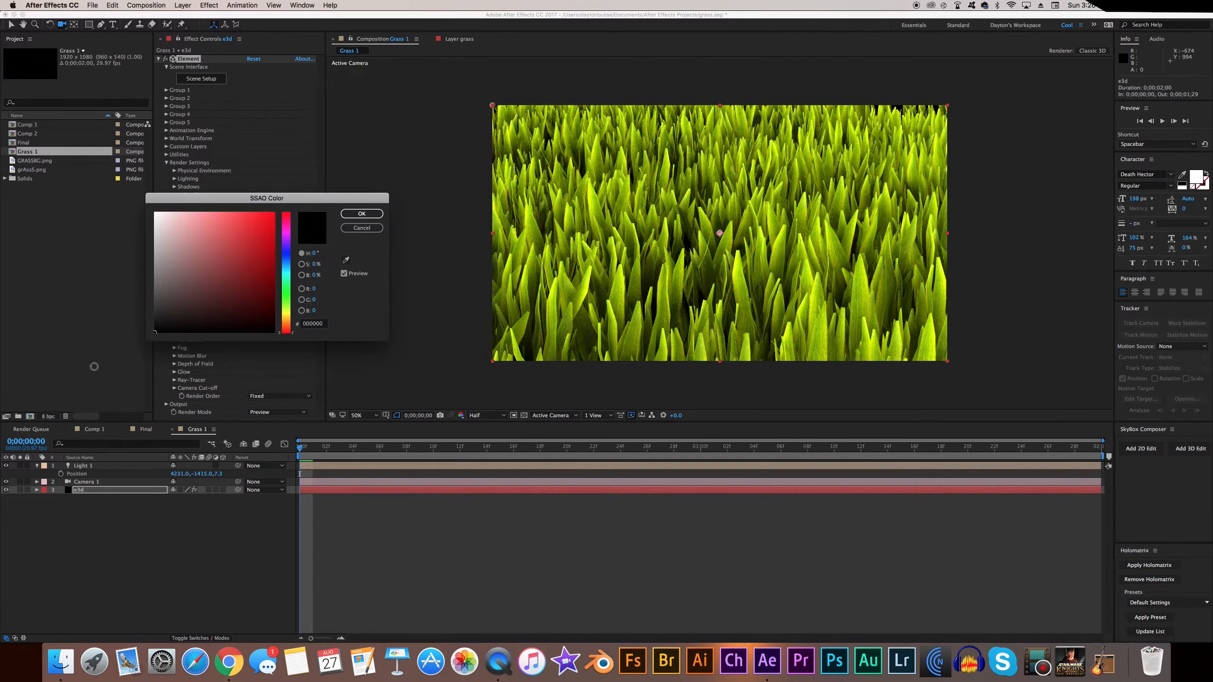
pyautogui.click(361, 214)
# Step: Compare the grass with Ambient Occlusion disabled and enabled, leaving it enabled
pyautogui.click(249, 212)
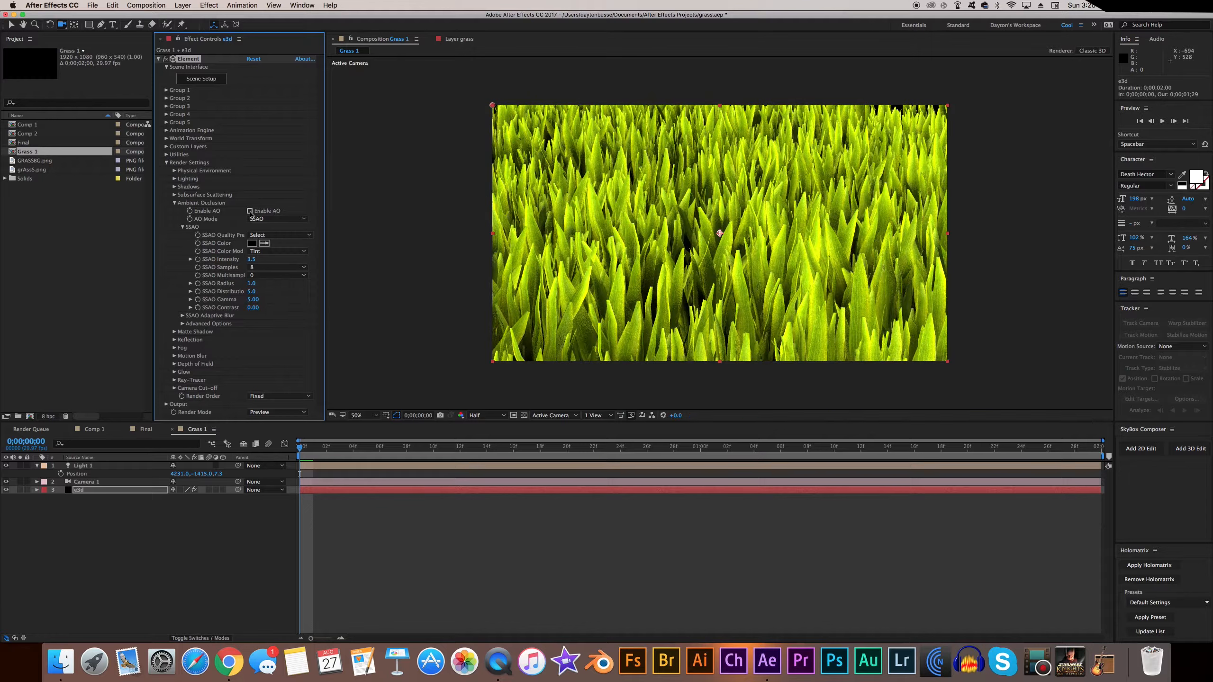
pyautogui.click(250, 212)
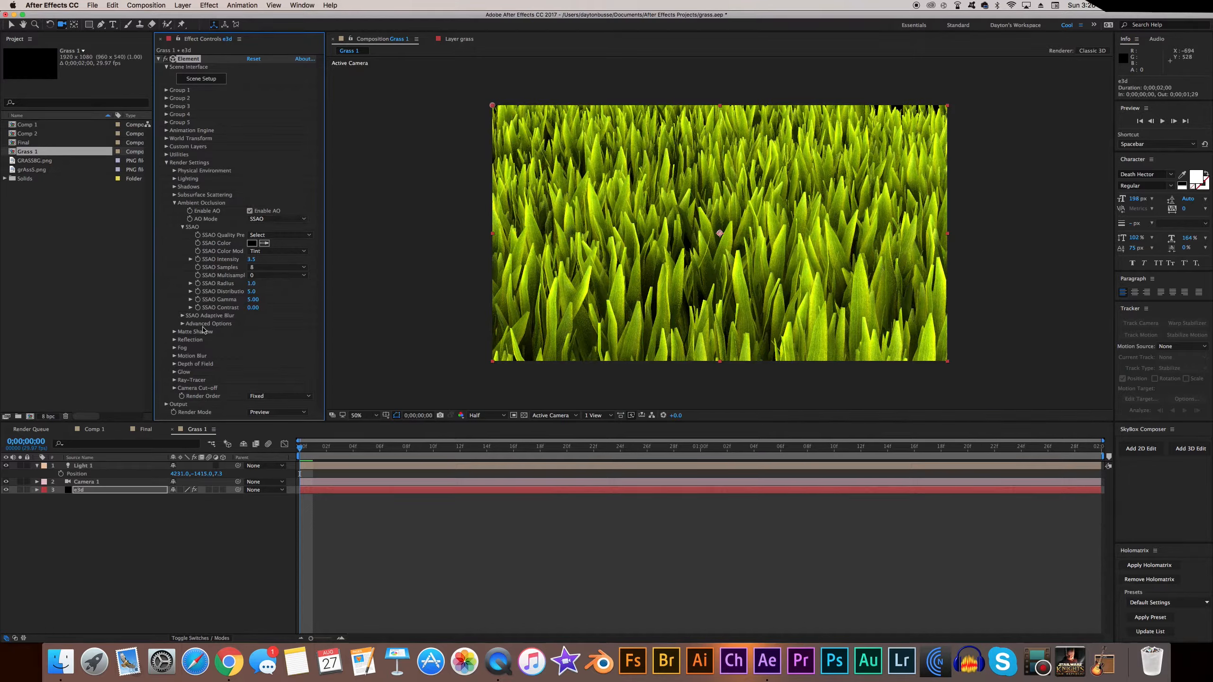
pyautogui.click(174, 203)
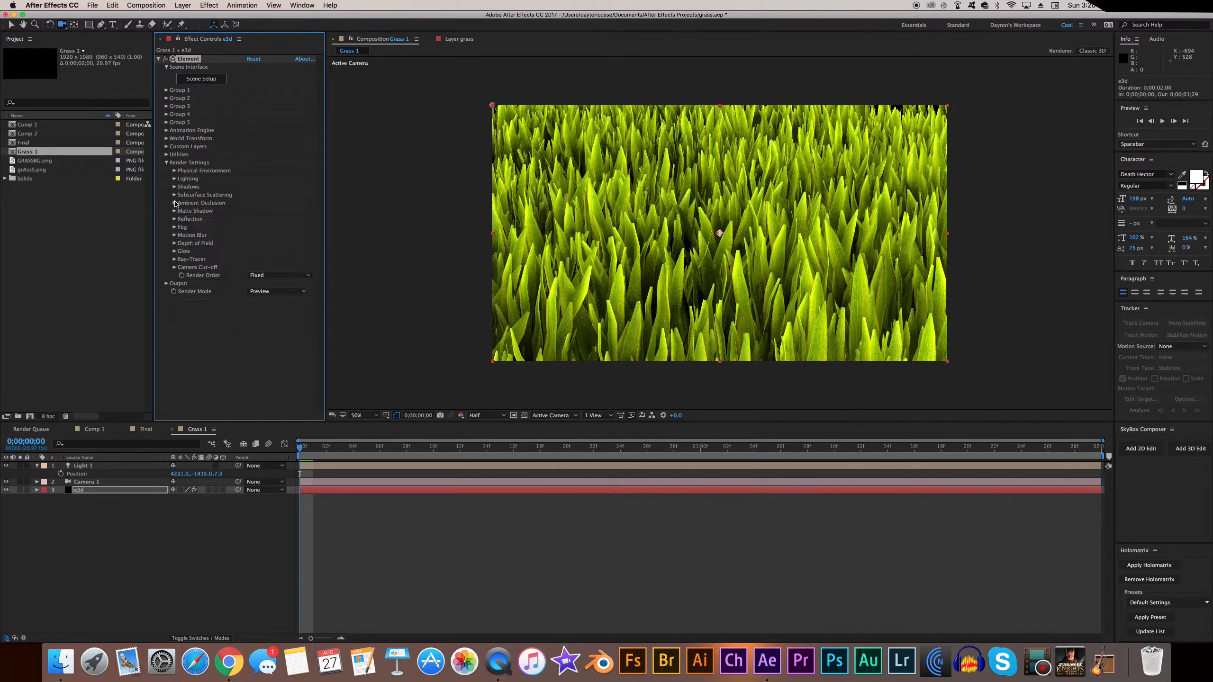
# Step: Enable Fog in Element's render settings and set the Fog Opacity to 25%
pyautogui.click(174, 227)
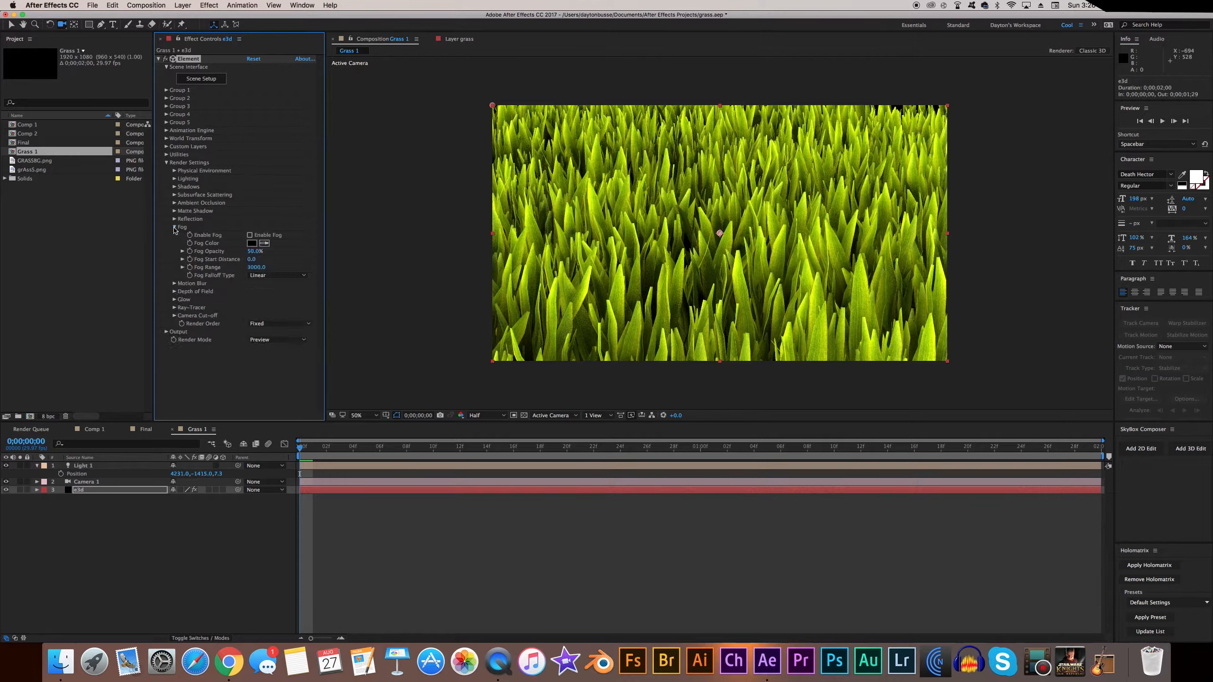
pyautogui.click(249, 235)
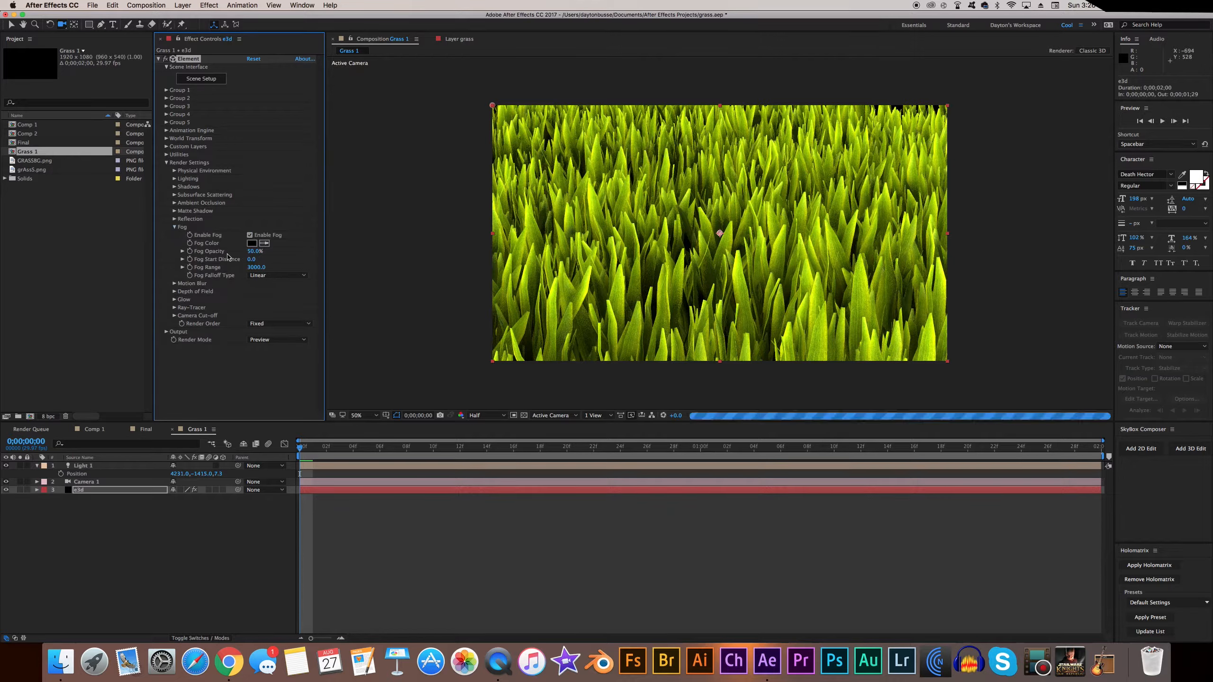
pyautogui.click(254, 251)
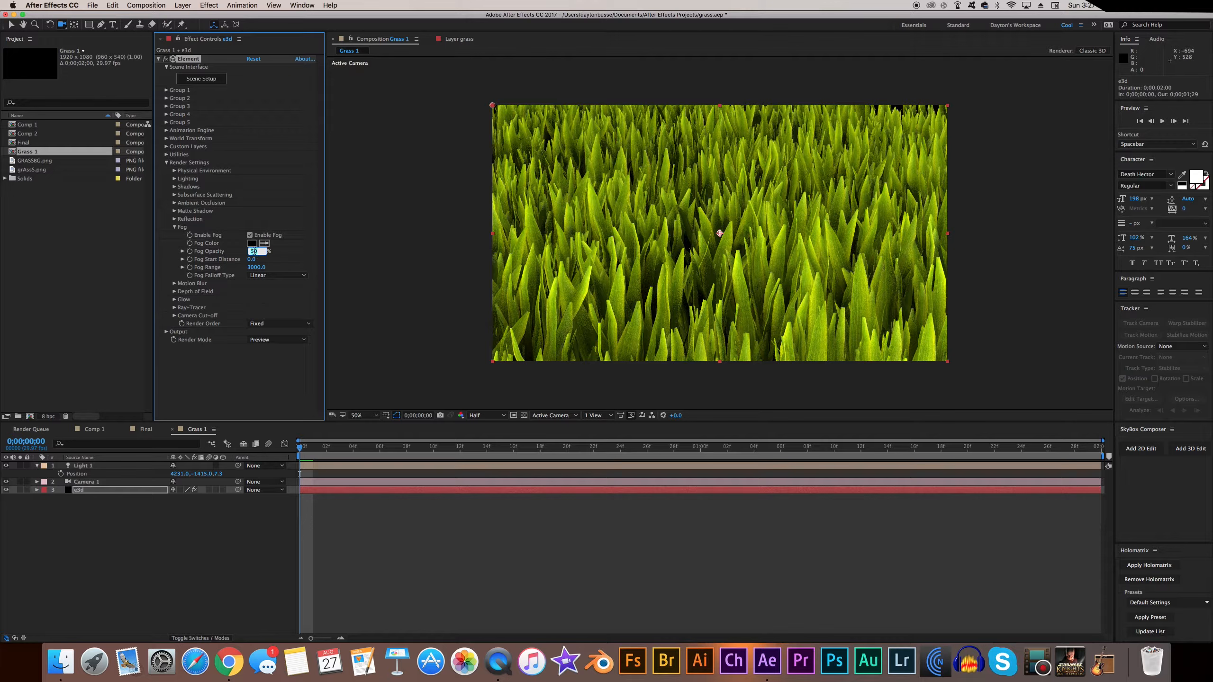
pyautogui.press('Return')
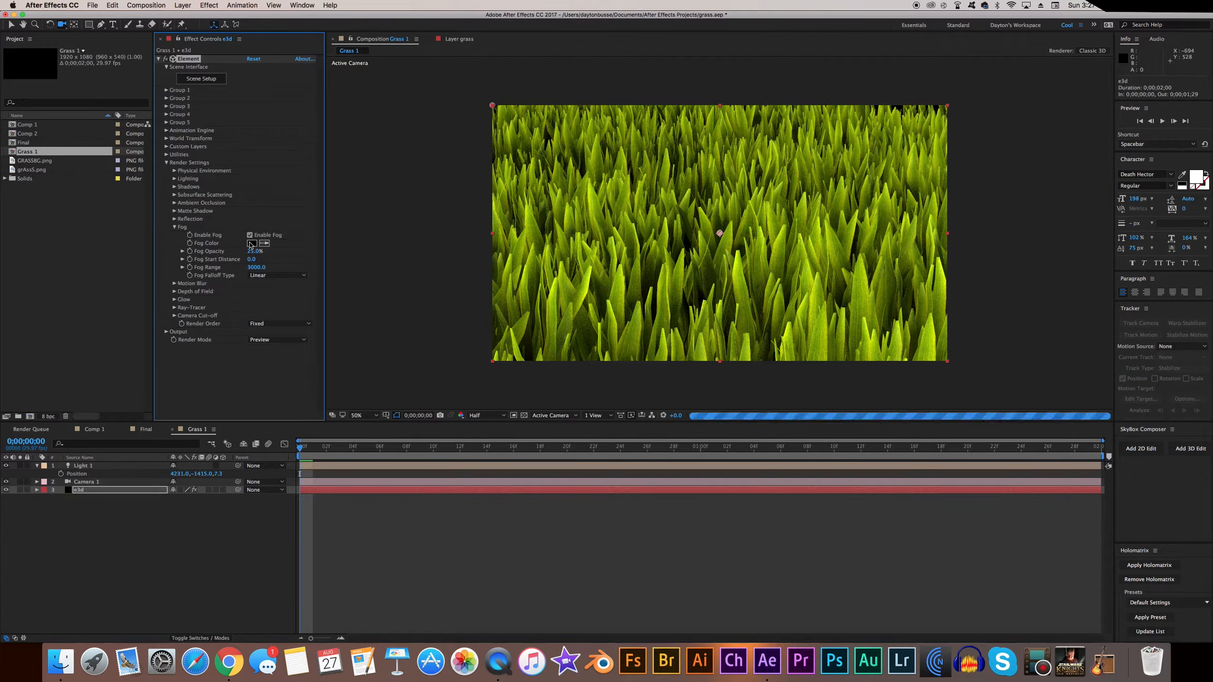
# Step: Set the Fog Color to a muted orange-brown, A0714F
pyautogui.click(252, 243)
pyautogui.click(291, 324)
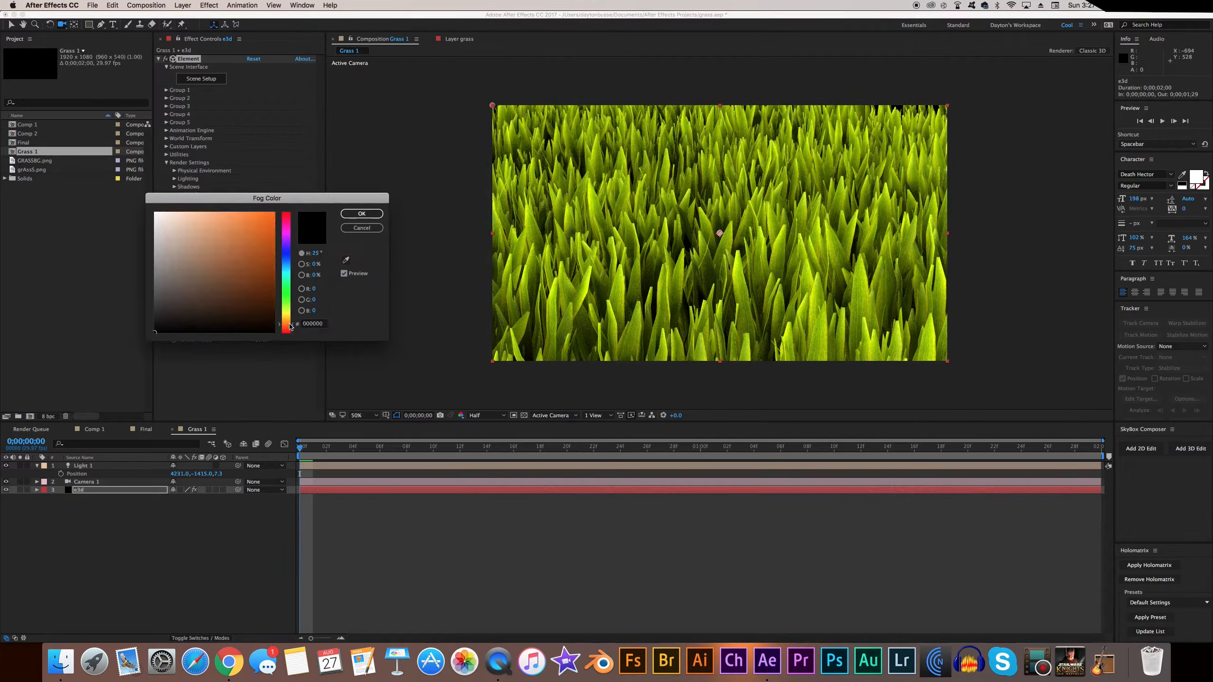
pyautogui.click(230, 212)
pyautogui.moveTo(233, 235); pyautogui.dragTo(215, 257)
pyautogui.moveTo(288, 328); pyautogui.dragTo(289, 326)
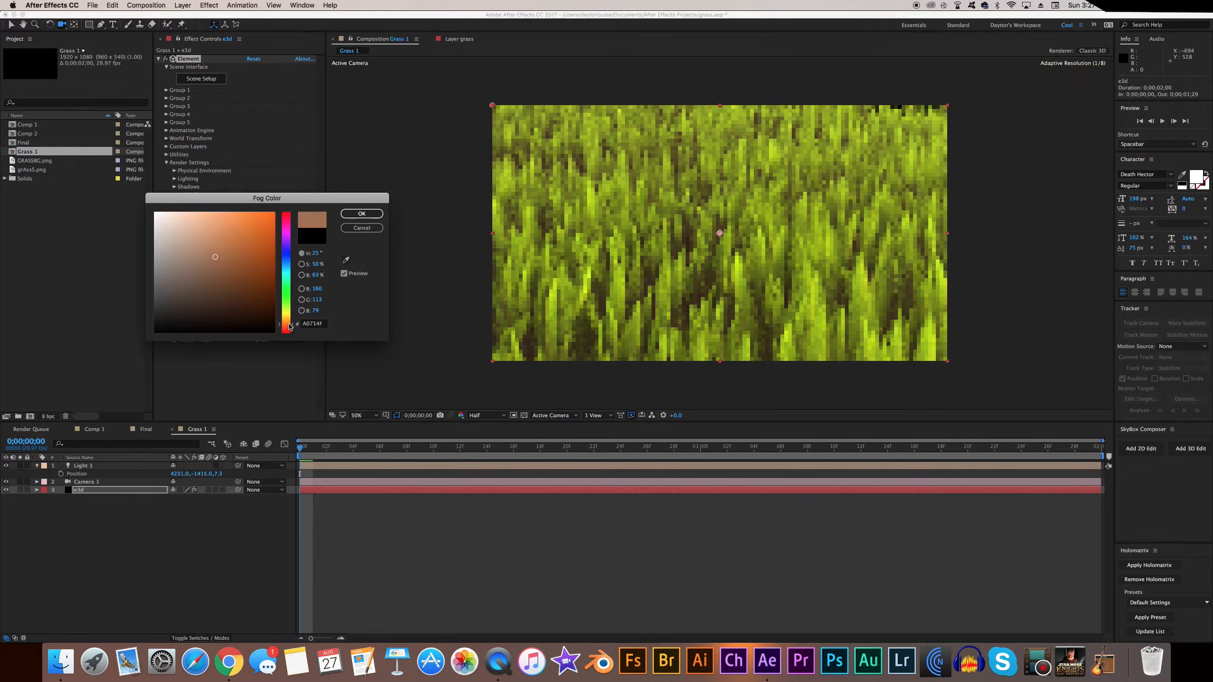
pyautogui.click(348, 214)
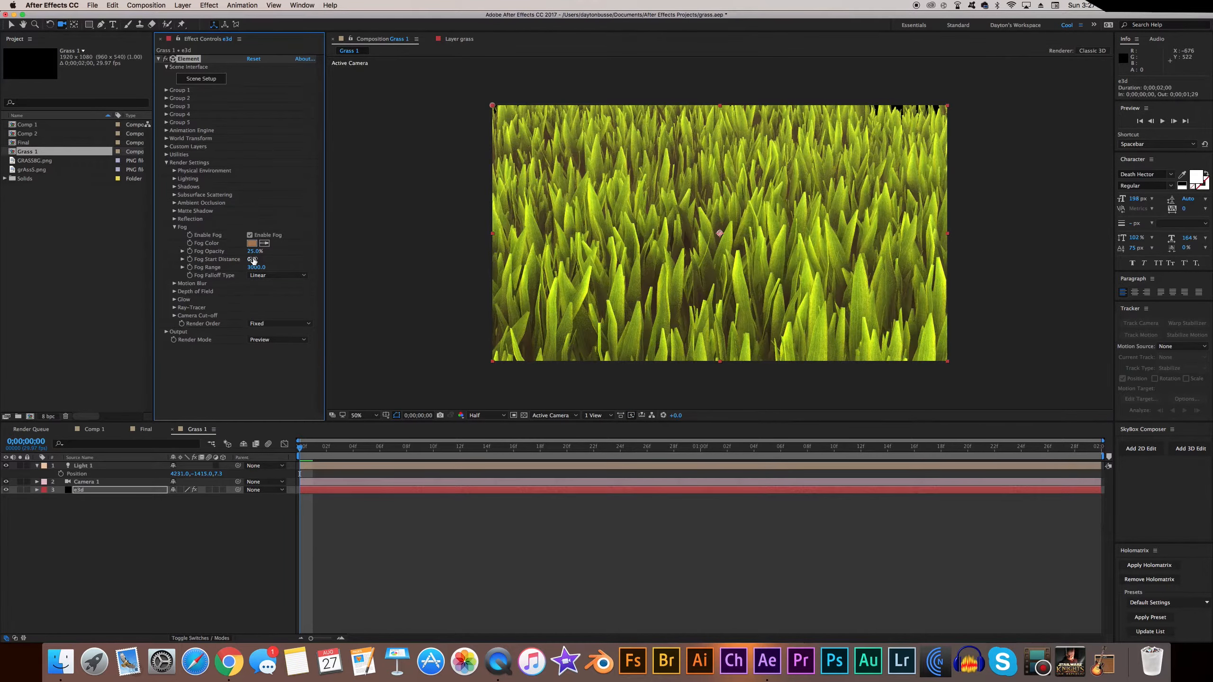
# Step: Set the Fog Range to 1200 and the Fog Start Distance to 2020
pyautogui.moveTo(253, 259); pyautogui.dragTo(308, 261)
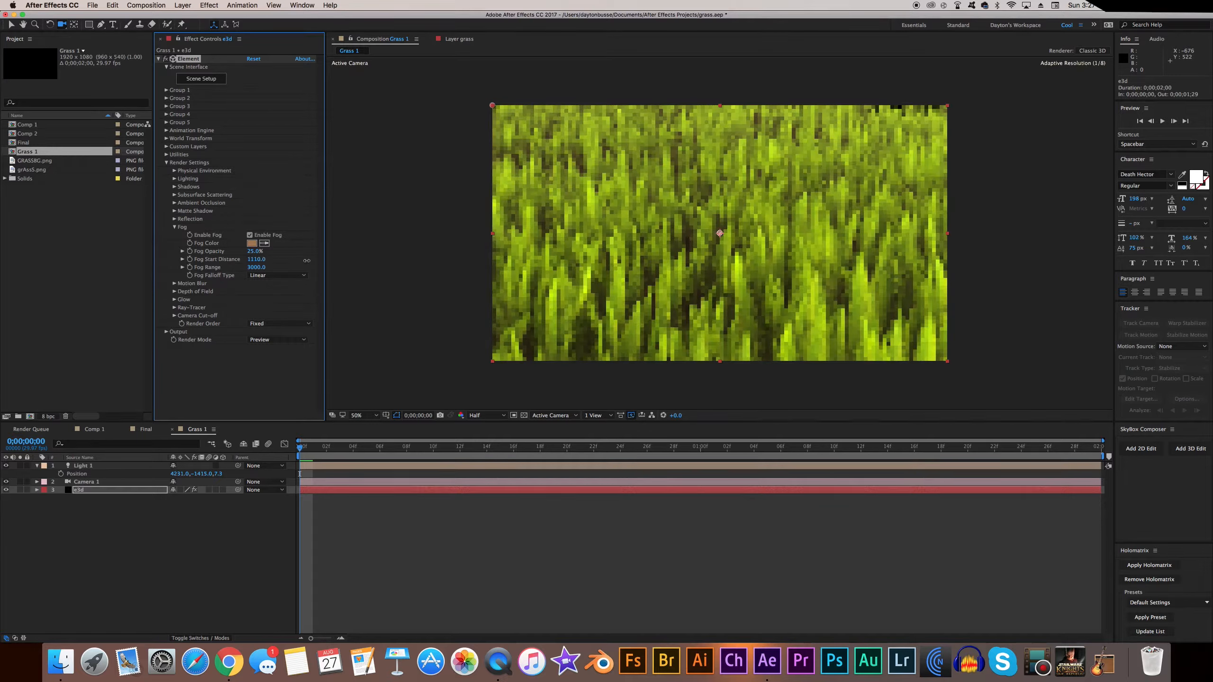
pyautogui.click(258, 268)
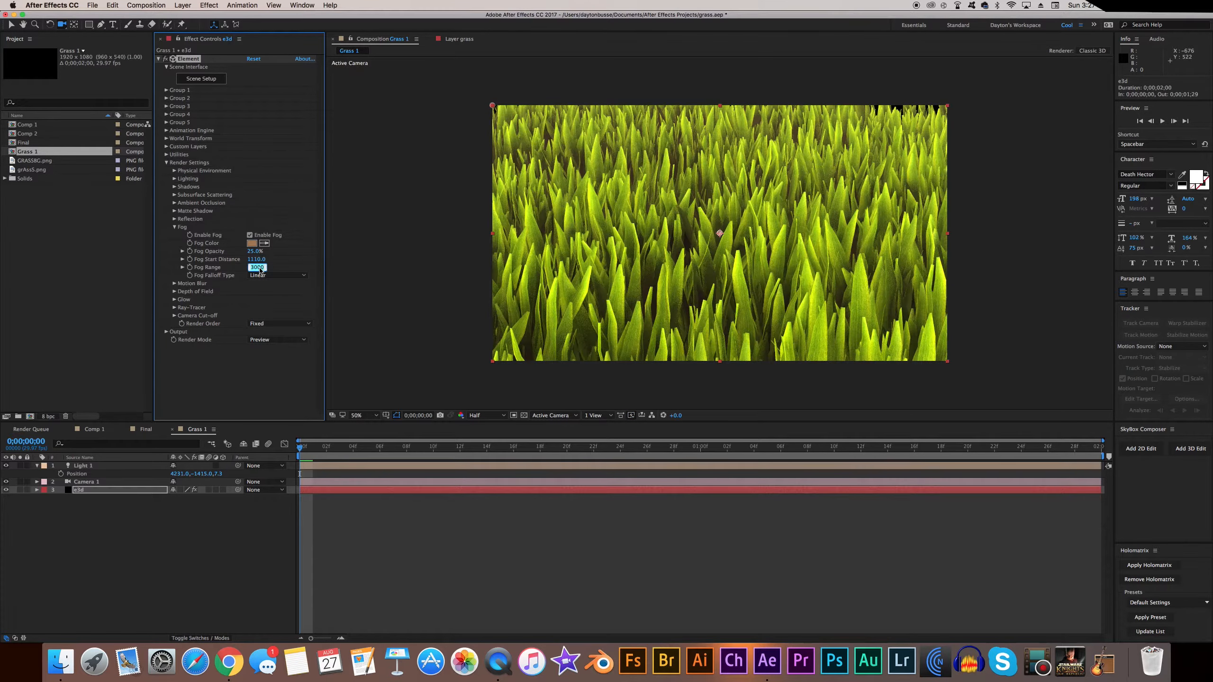
pyautogui.write('1200.')
pyautogui.press('Return')
pyautogui.moveTo(258, 260); pyautogui.dragTo(301, 261)
pyautogui.scroll(1, 694, 269)
pyautogui.scroll(-1, 693, 269)
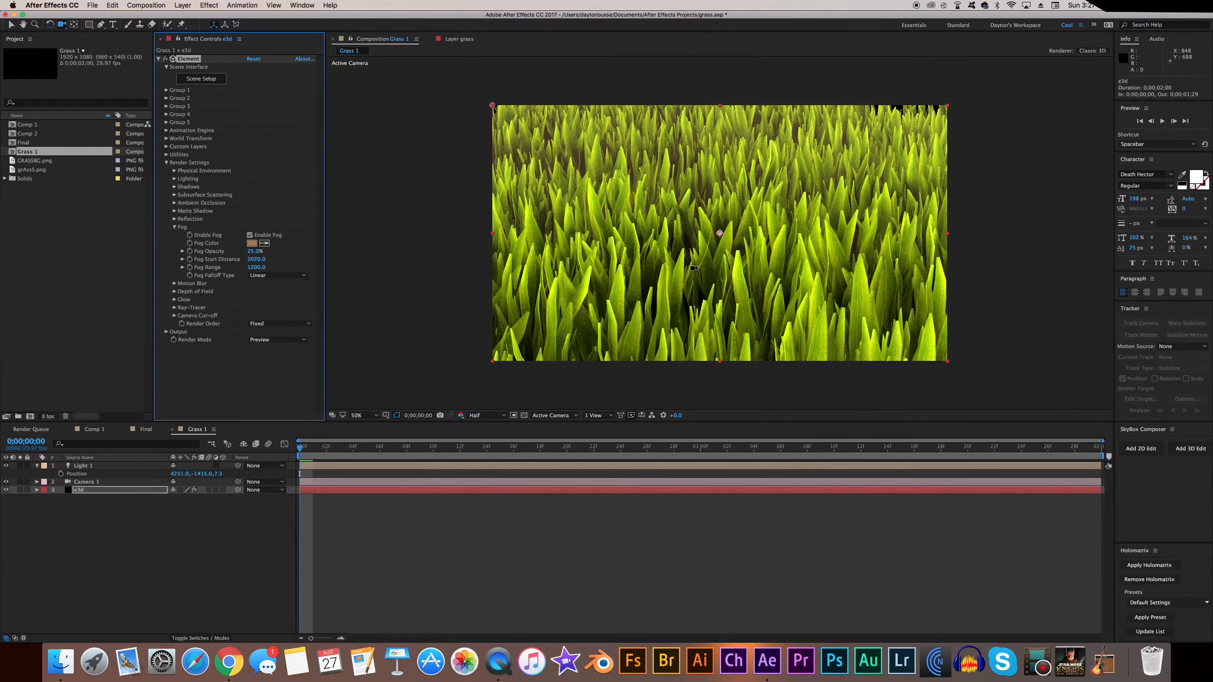
pyautogui.click(174, 227)
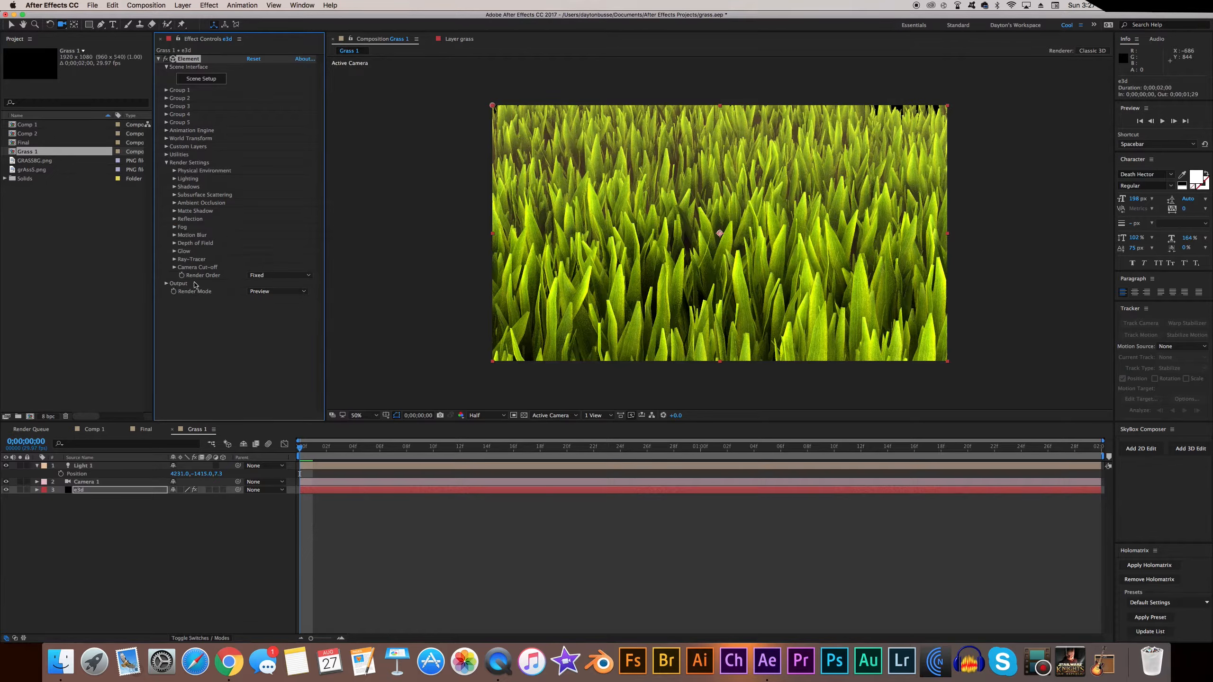
# Step: Set Diffuse to 0.89 and Specular to 22.41 in the Multi-Pass Mixer of Element's output settings
pyautogui.click(167, 283)
pyautogui.scroll(-1, 215, 340)
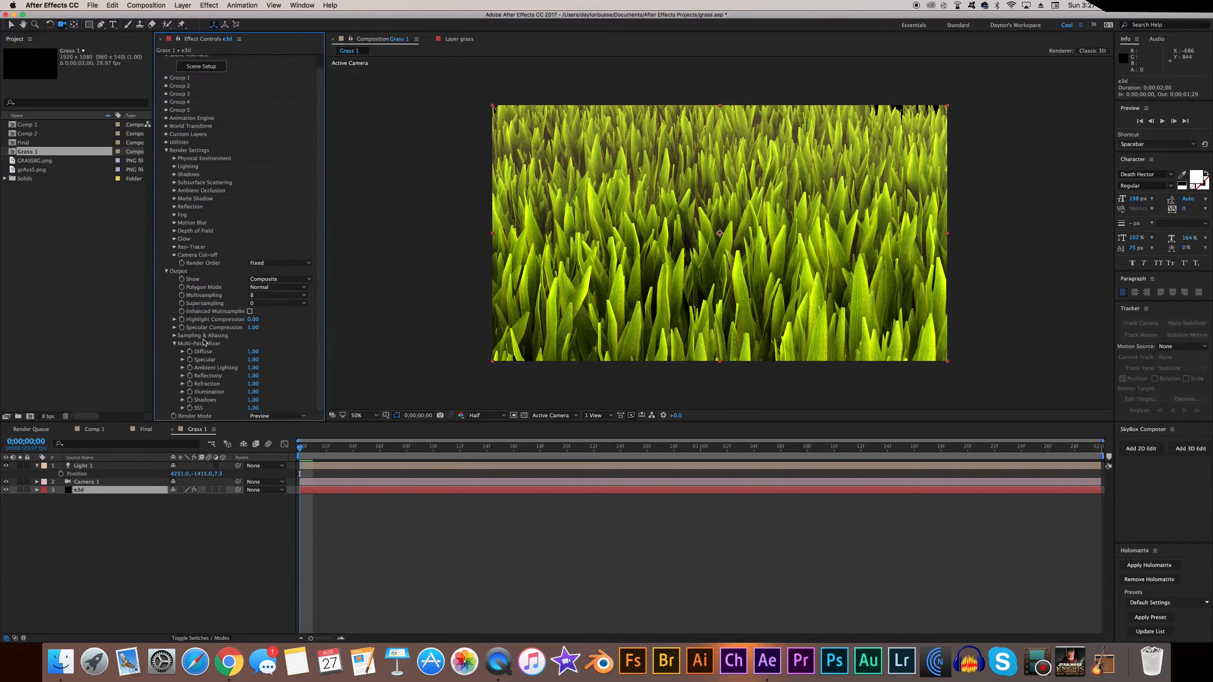
pyautogui.moveTo(252, 352); pyautogui.dragTo(803, 341)
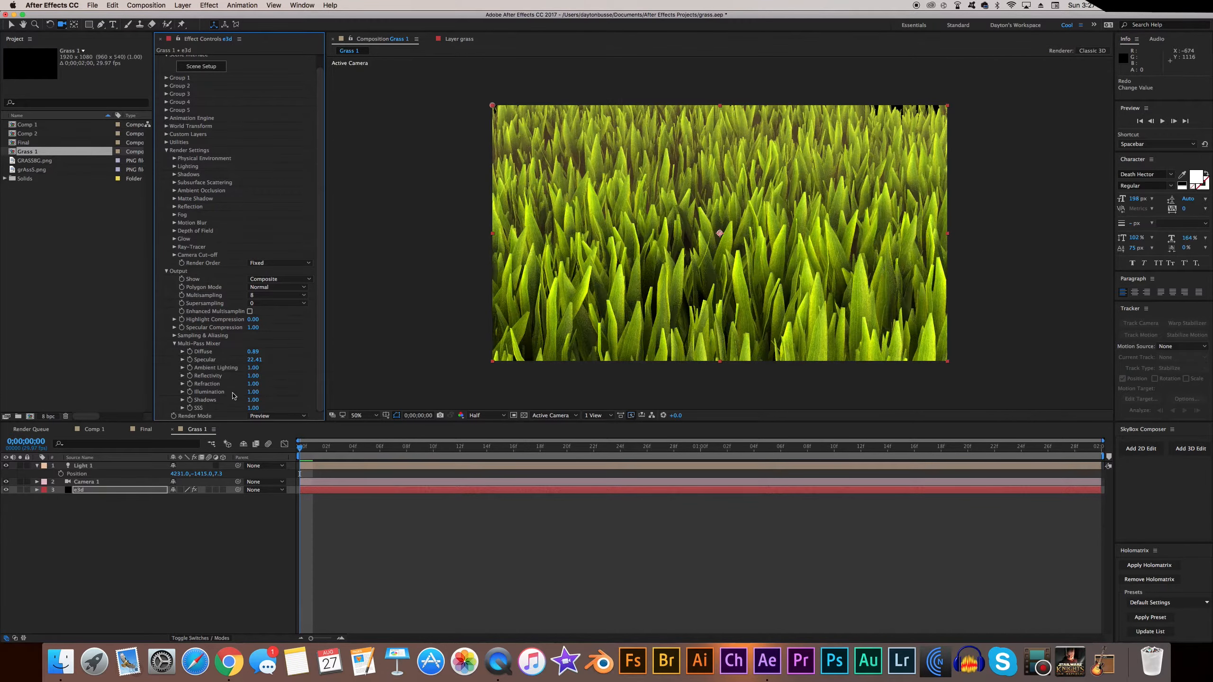
# Step: Try a slightly higher SSS level in the Multi-Pass Mixer and undo the change
pyautogui.moveTo(253, 408)
pyautogui.mouseDown()
pyautogui.moveTo(330, 408)
pyautogui.moveTo(276, 417)
pyautogui.mouseUp()
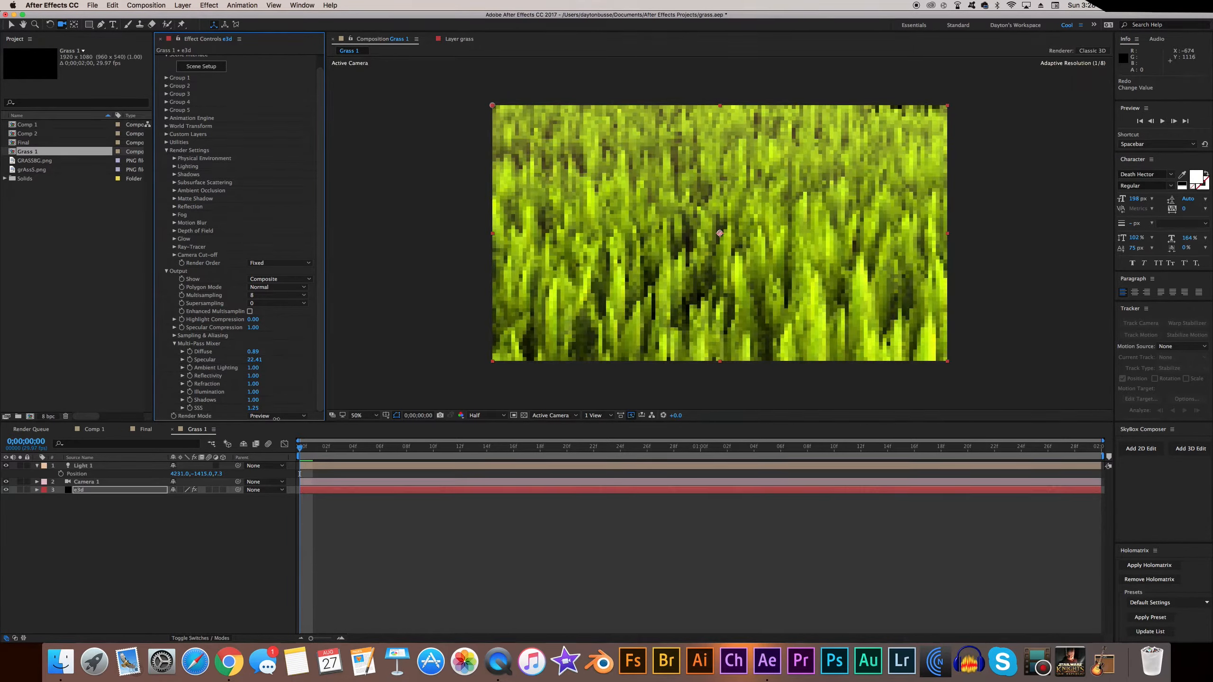
pyautogui.press('super+z')
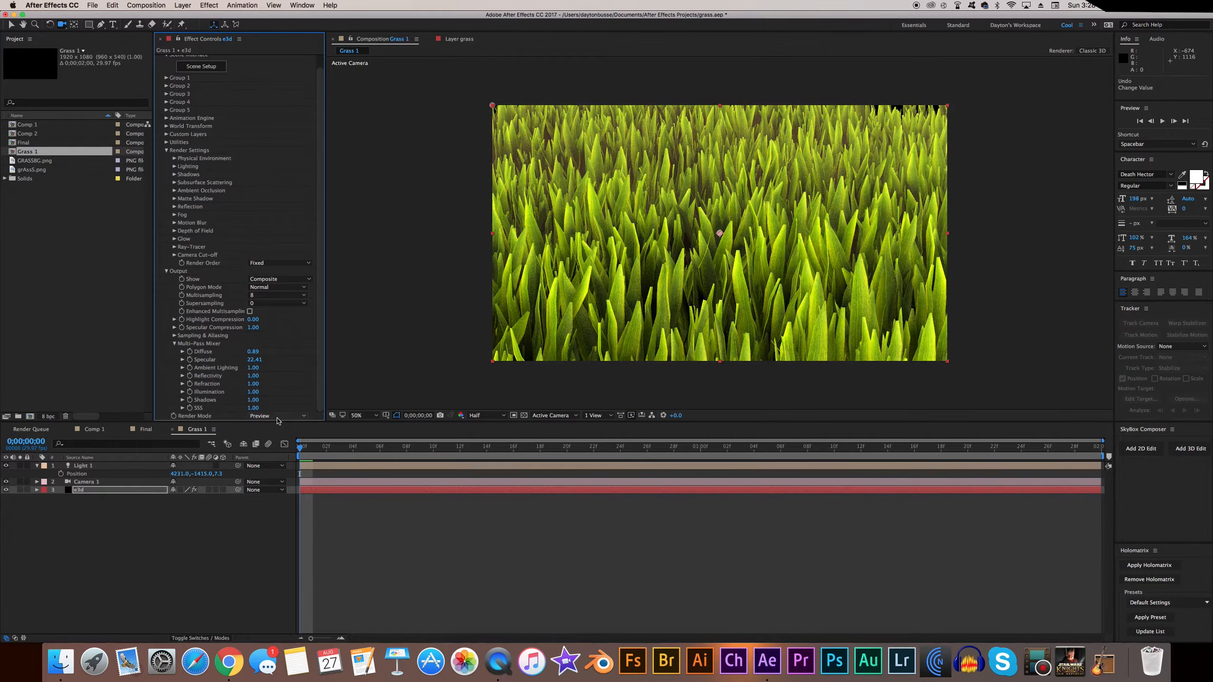
# Step: Set the SSS level to 1.05 in Element's Multi-Pass Mixer
pyautogui.click(253, 408)
pyautogui.write('1.05')
pyautogui.press('Return')
pyautogui.click(175, 343)
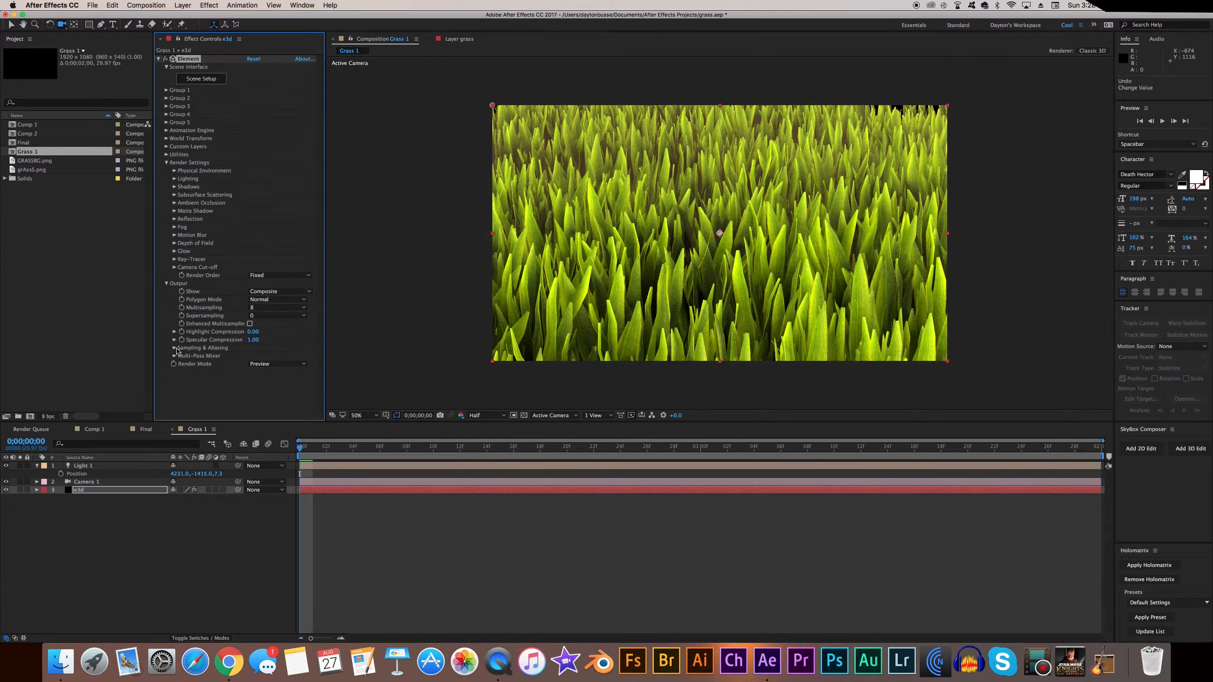
# Step: Turn on Depth of Field in Camera 1's options
pyautogui.click(116, 482)
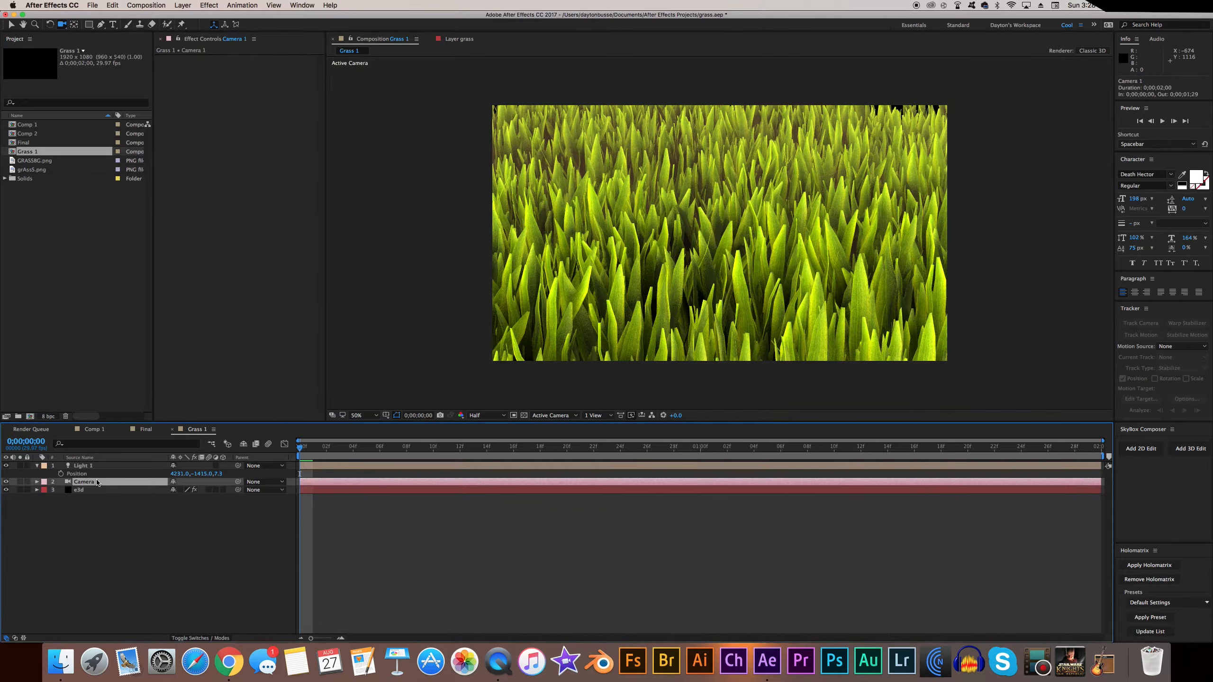
pyautogui.press('a')
pyautogui.press('a')
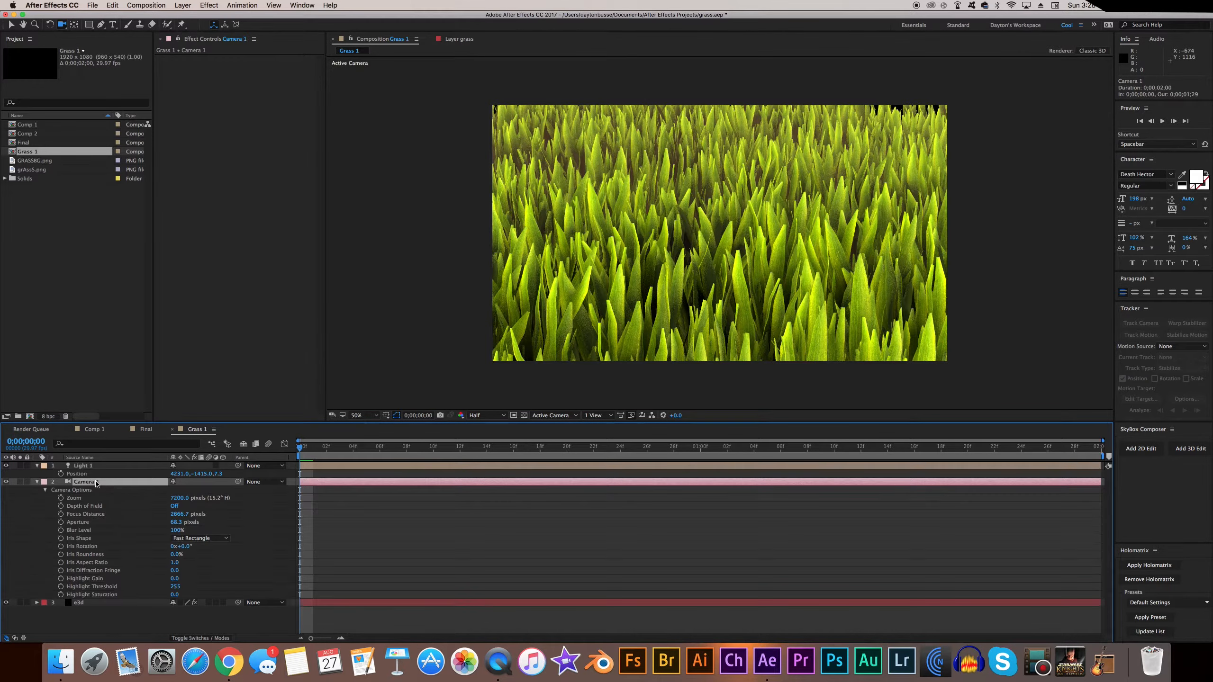
pyautogui.click(174, 506)
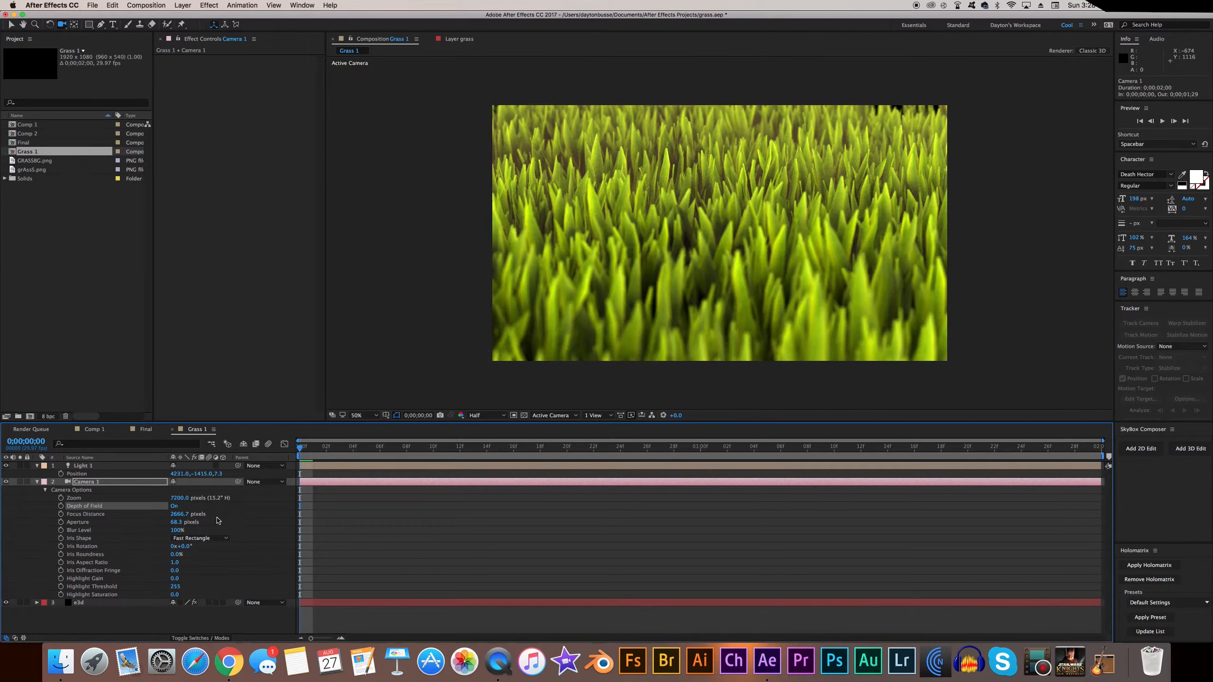
# Step: Set Camera 1's Aperture to 160 pixels and its Focus Distance to about 2027.7 pixels
pyautogui.moveTo(181, 517); pyautogui.dragTo(154, 520)
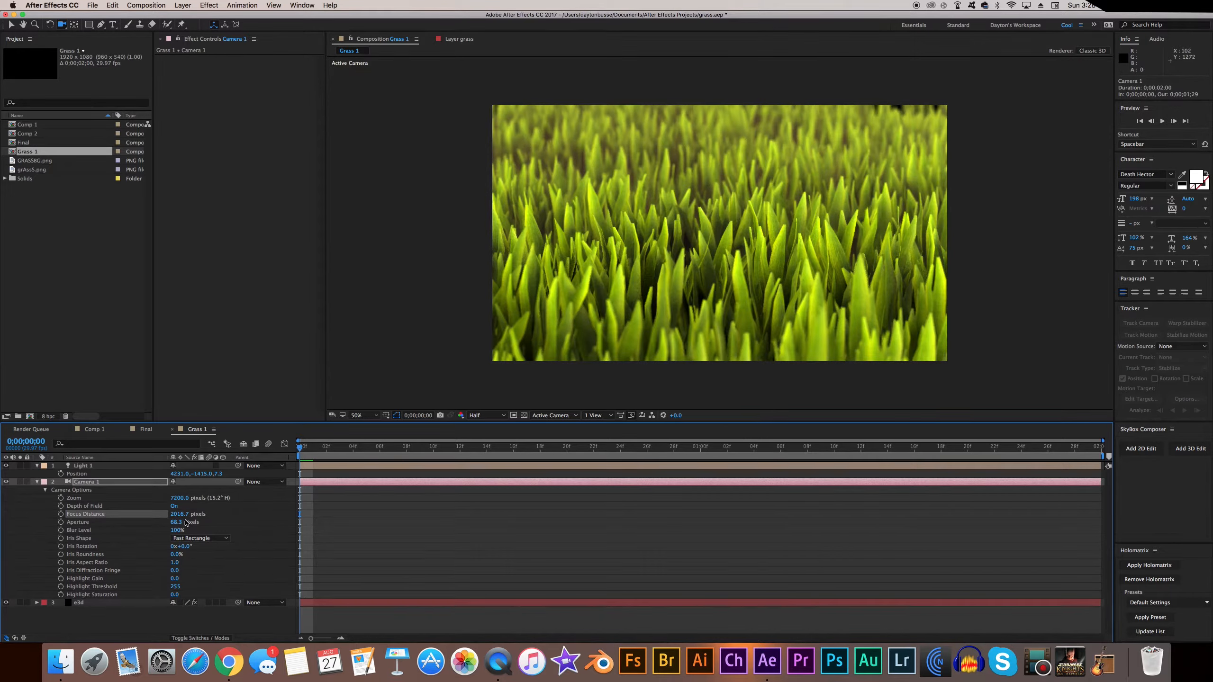
pyautogui.moveTo(186, 515); pyautogui.dragTo(189, 515)
pyautogui.moveTo(175, 524); pyautogui.dragTo(207, 523)
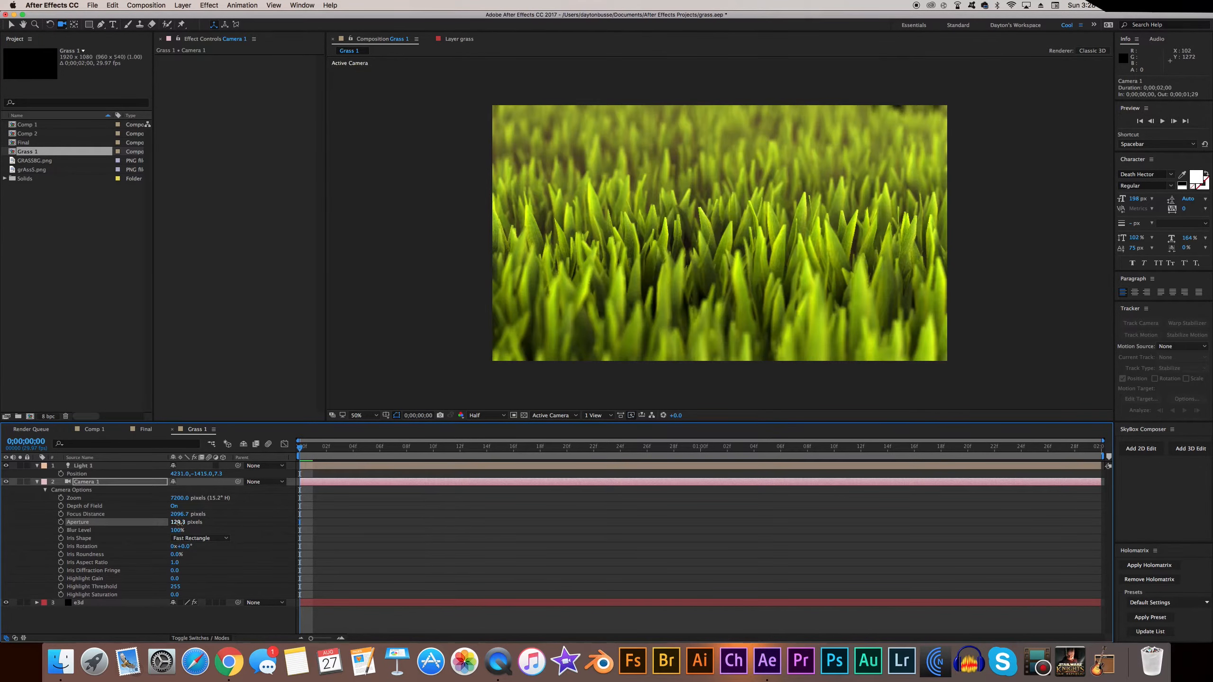
pyautogui.click(181, 523)
pyautogui.write('160')
pyautogui.press('Return')
pyautogui.moveTo(174, 516); pyautogui.dragTo(164, 518)
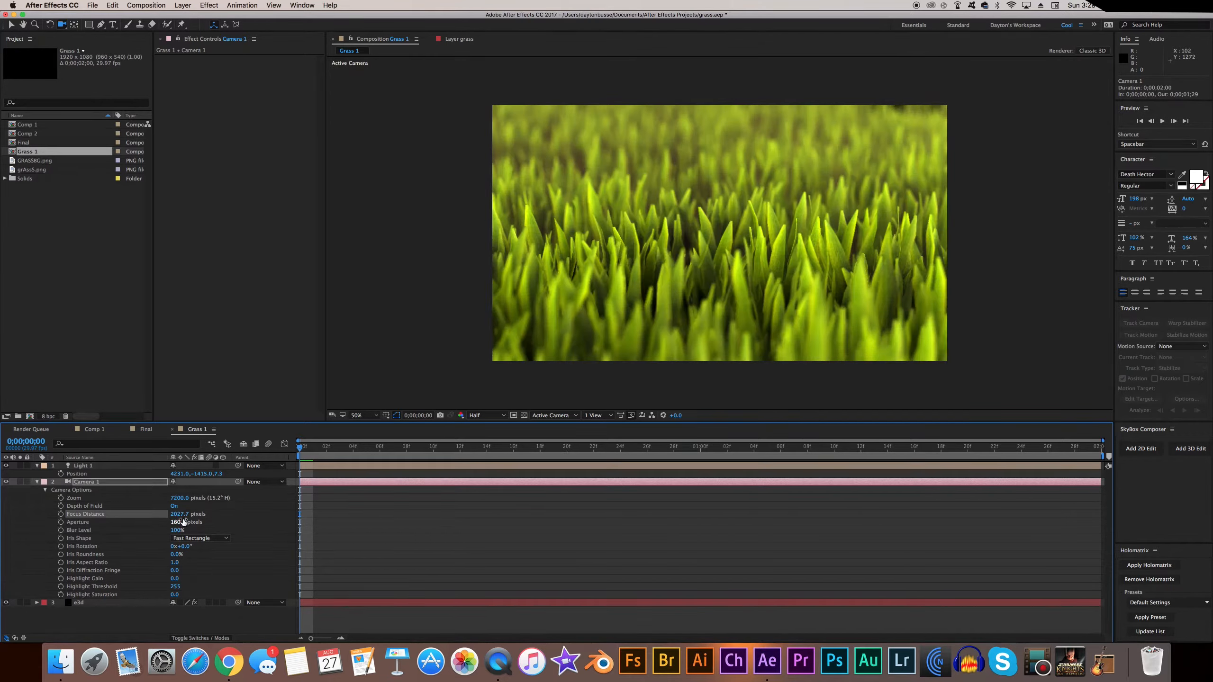
# Step: Raise the spot light's Intensity to 200% in its settings
pyautogui.click(102, 603)
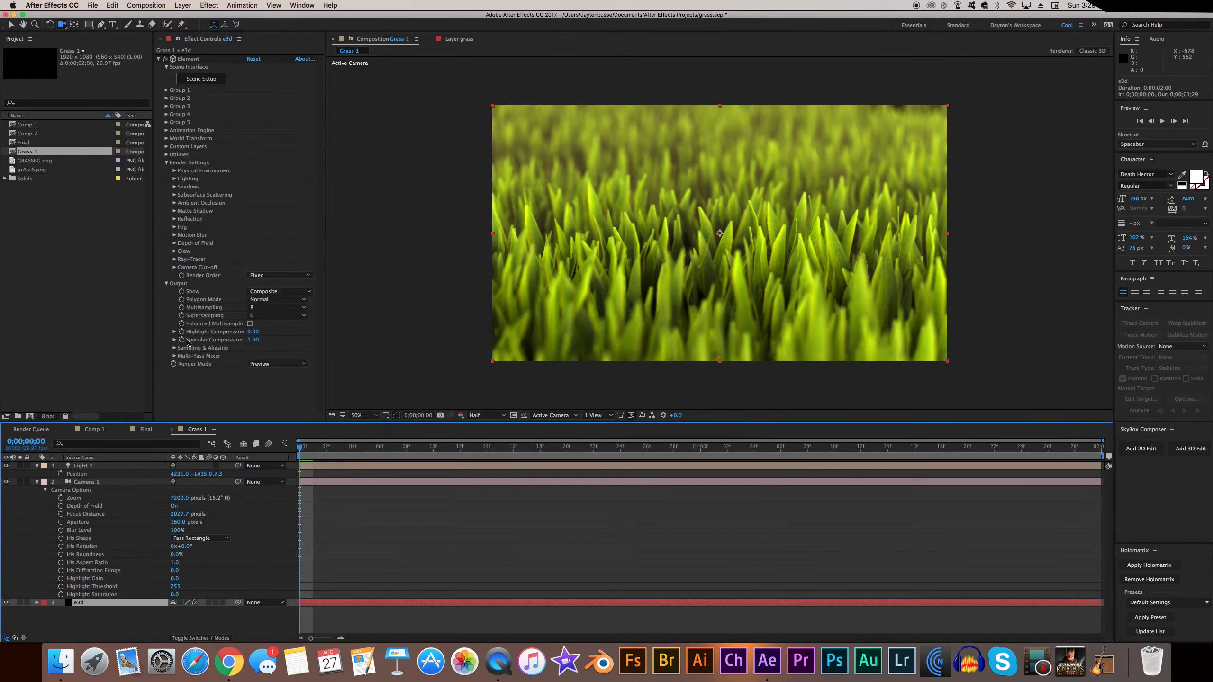
pyautogui.doubleClick(101, 466)
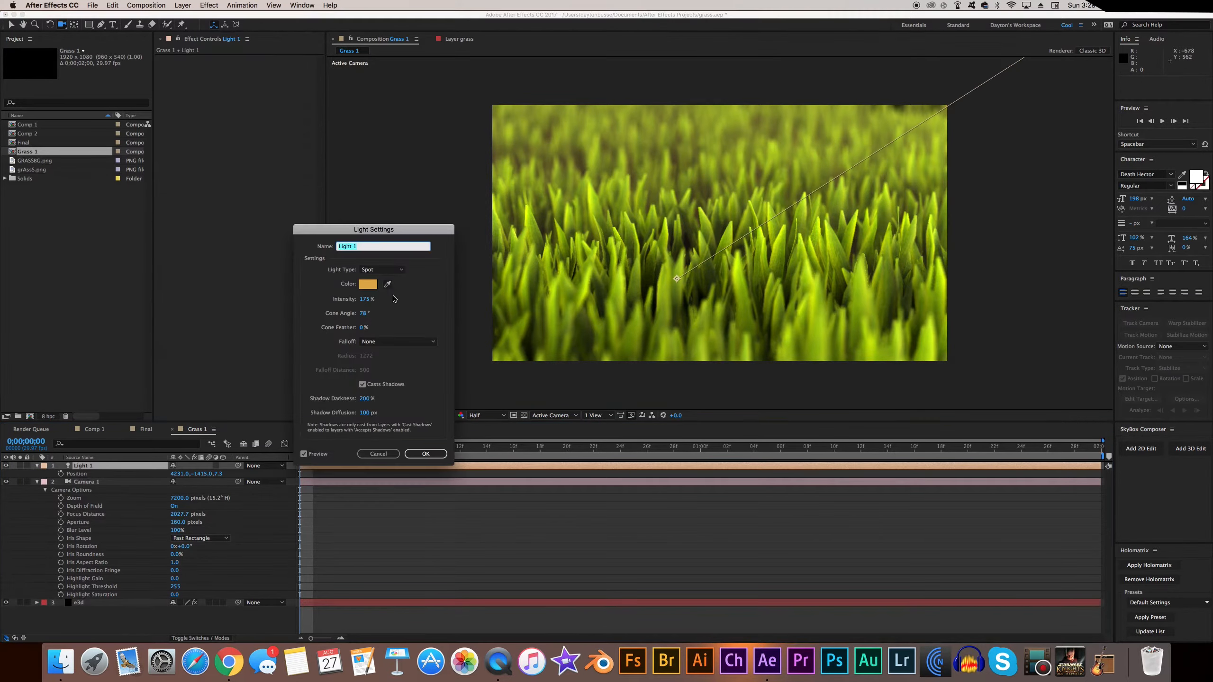
pyautogui.click(364, 299)
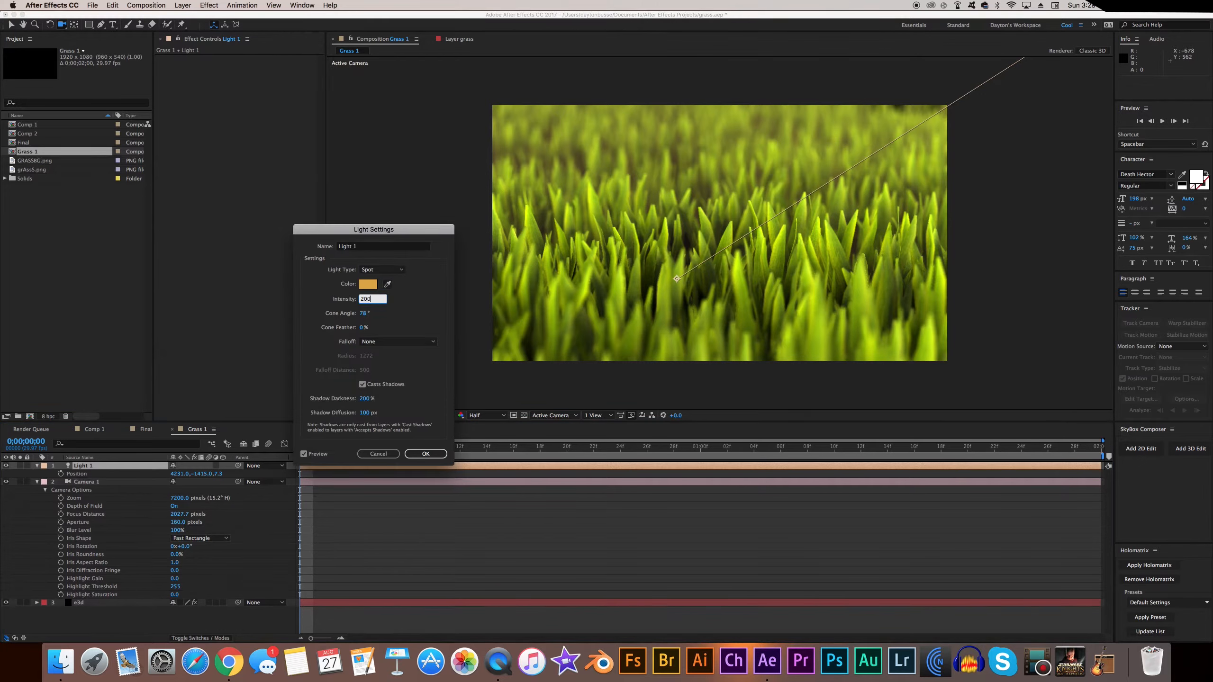
pyautogui.write('200')
pyautogui.press('Return')
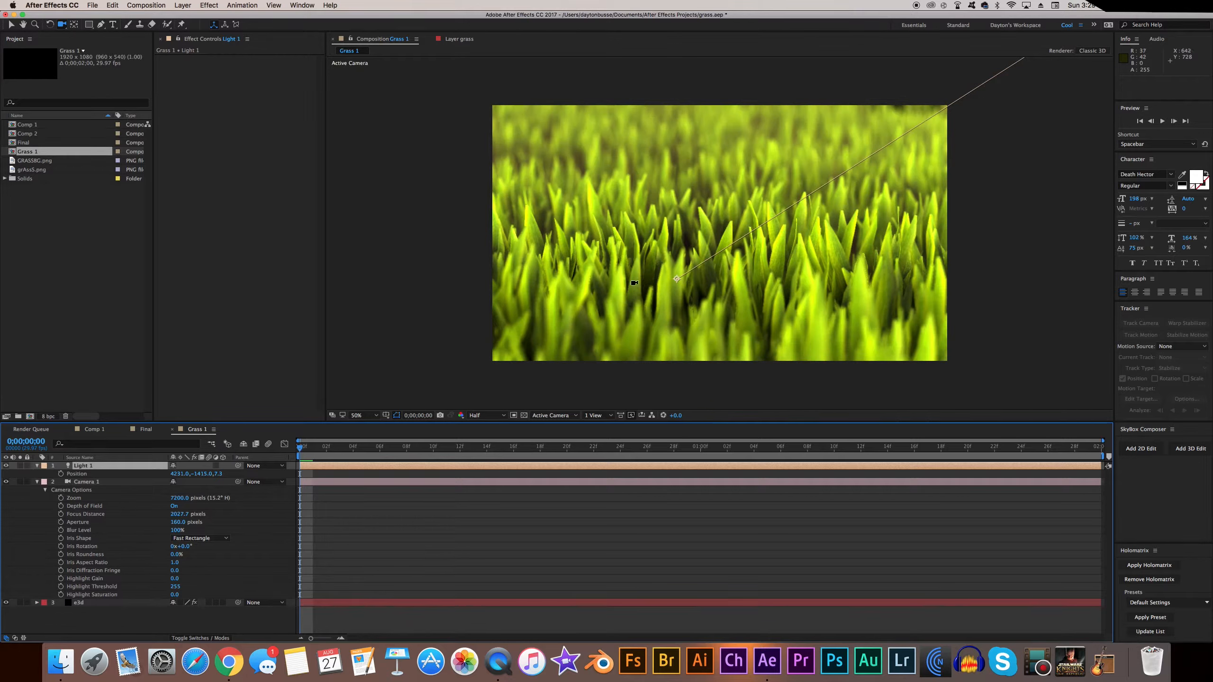
# Step: Set Element's Subsurface Scattering Intensity to 170% and Scattering to 50% on the e3d layer
pyautogui.click(78, 602)
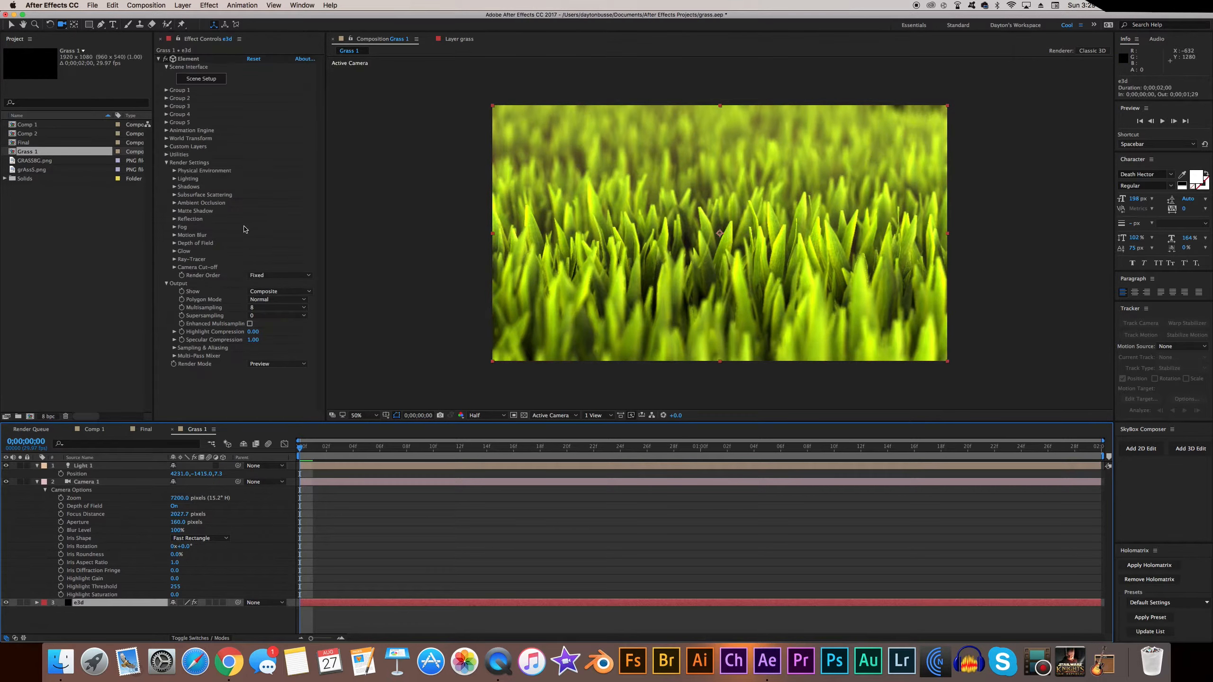
pyautogui.click(174, 194)
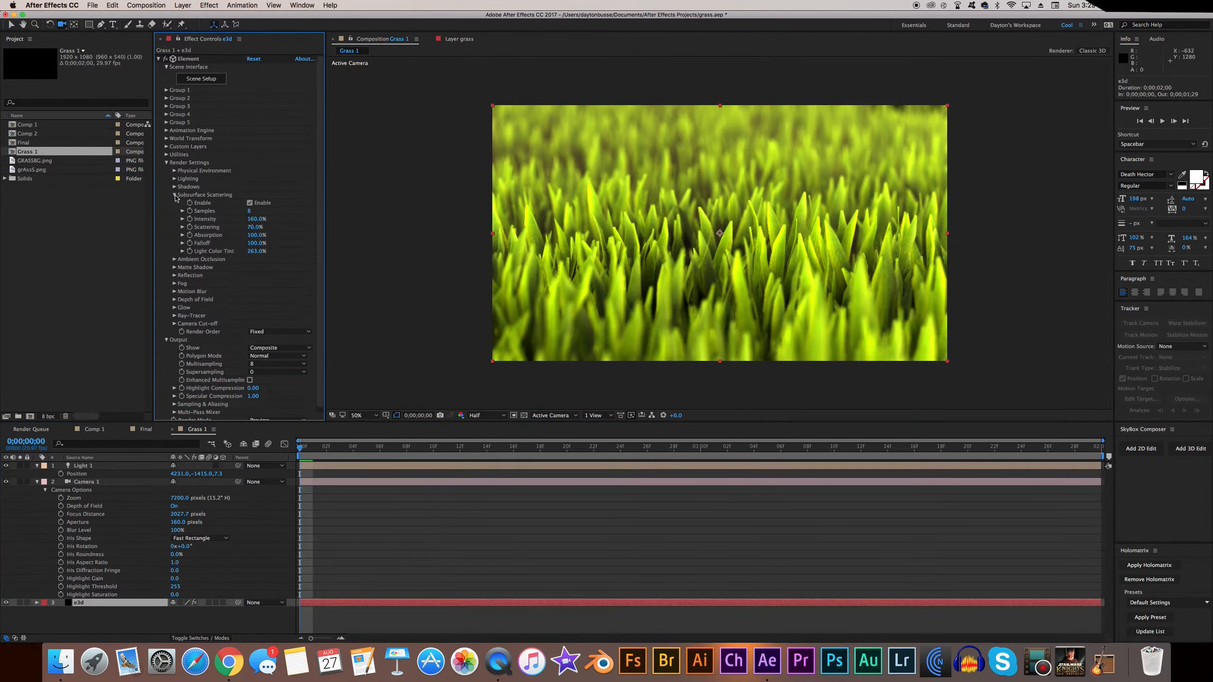
pyautogui.moveTo(256, 219)
pyautogui.mouseDown()
pyautogui.moveTo(244, 220)
pyautogui.moveTo(267, 227)
pyautogui.moveTo(244, 228)
pyautogui.mouseUp()
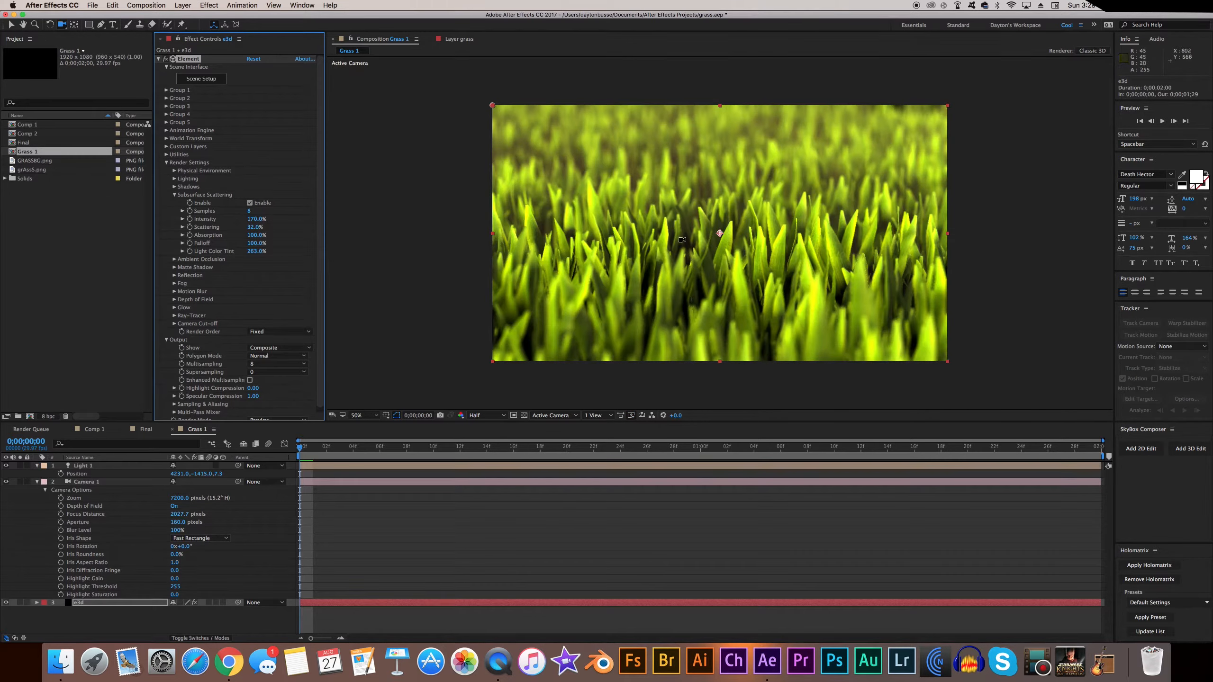
pyautogui.moveTo(255, 227)
pyautogui.mouseDown()
pyautogui.moveTo(245, 240)
pyautogui.moveTo(269, 223)
pyautogui.mouseUp()
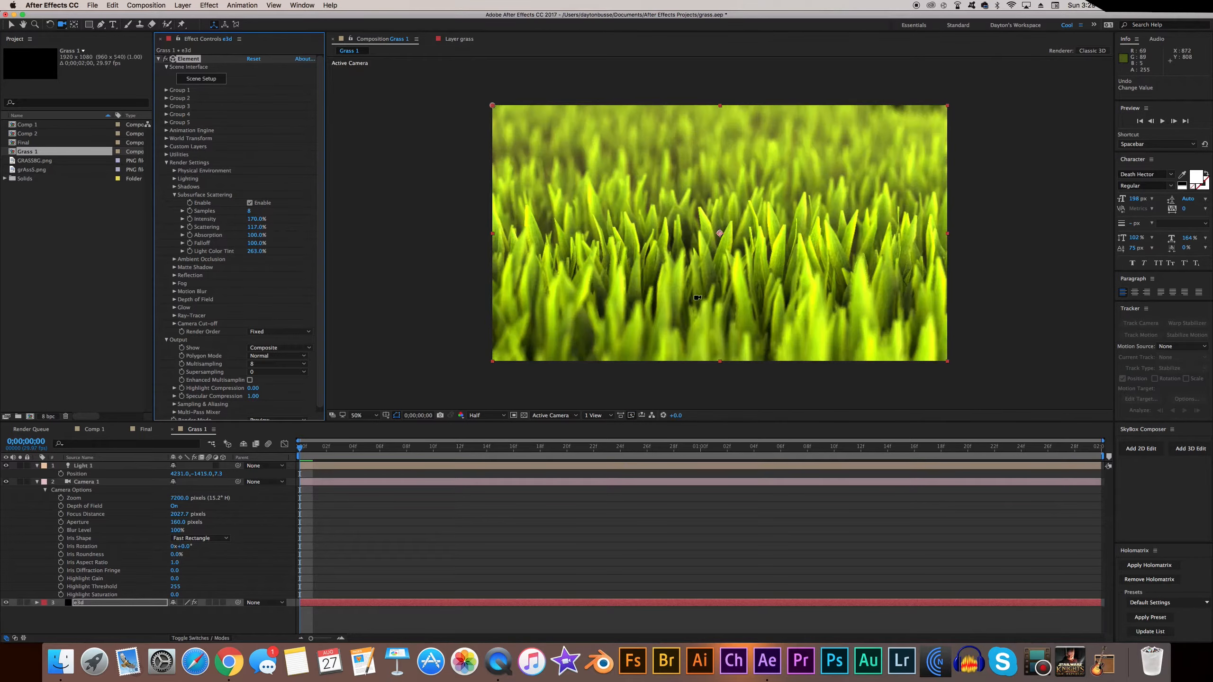
pyautogui.press('super+z')
pyautogui.press('super+z')
pyautogui.click(263, 227)
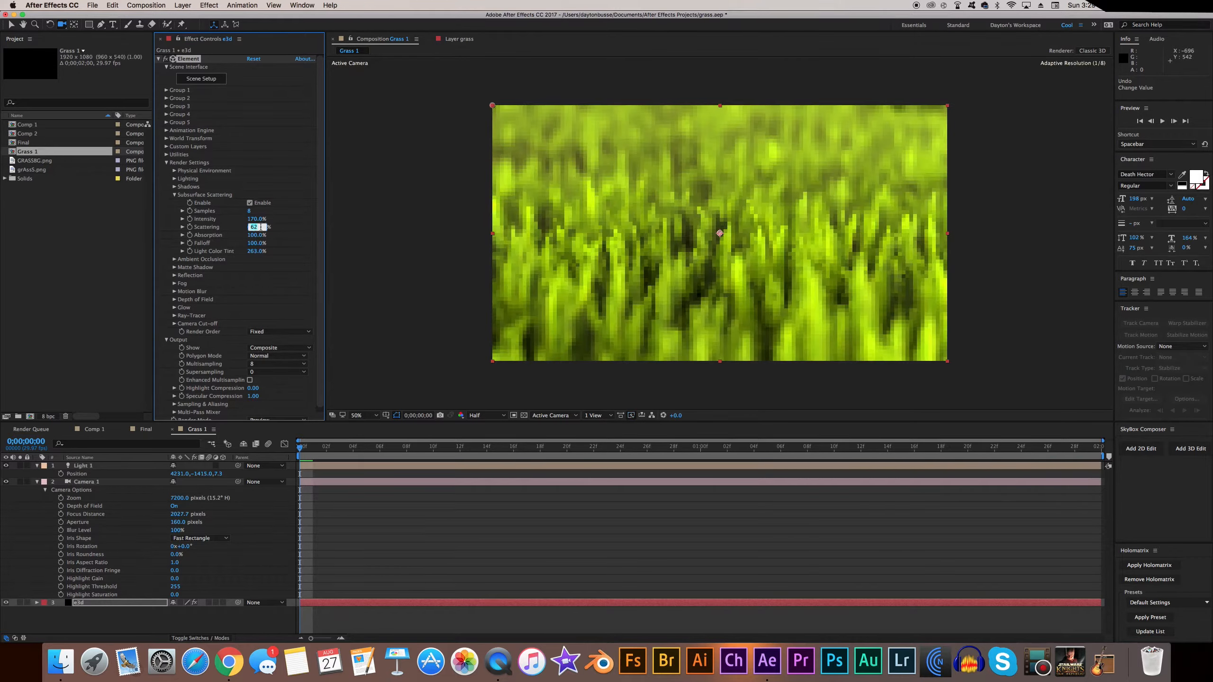
pyautogui.press('Return')
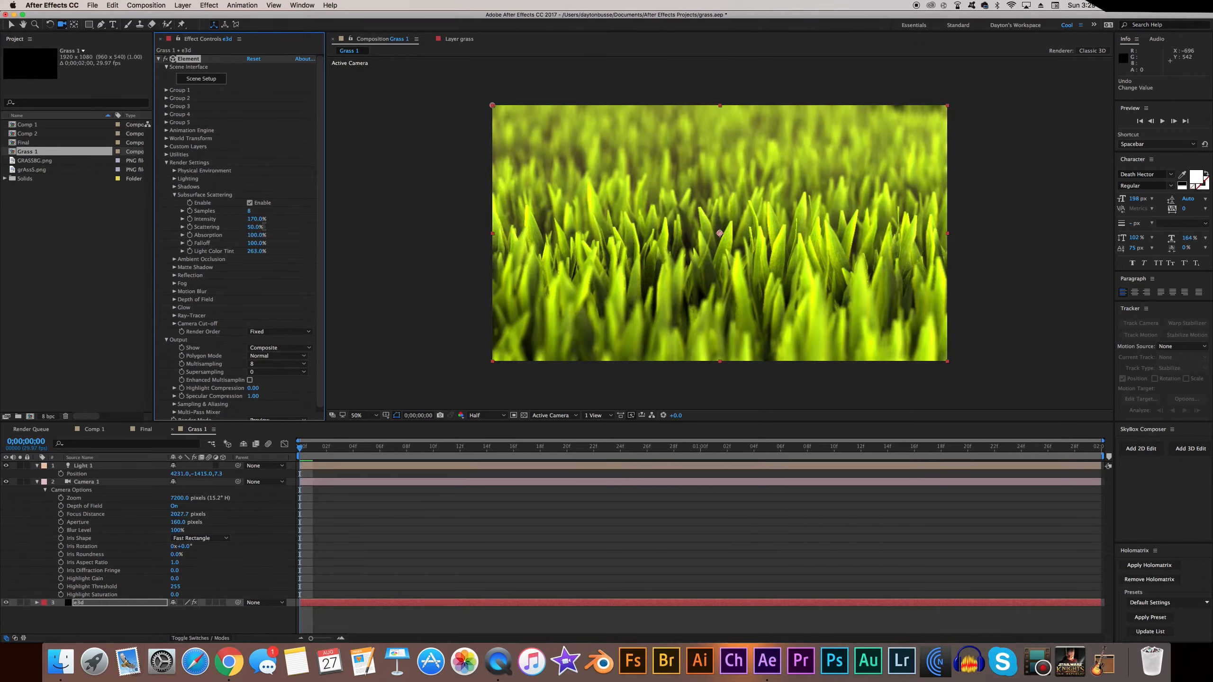
# Step: Try higher Absorption and Falloff values for the subsurface scattering and undo the changes
pyautogui.moveTo(258, 234); pyautogui.dragTo(296, 235)
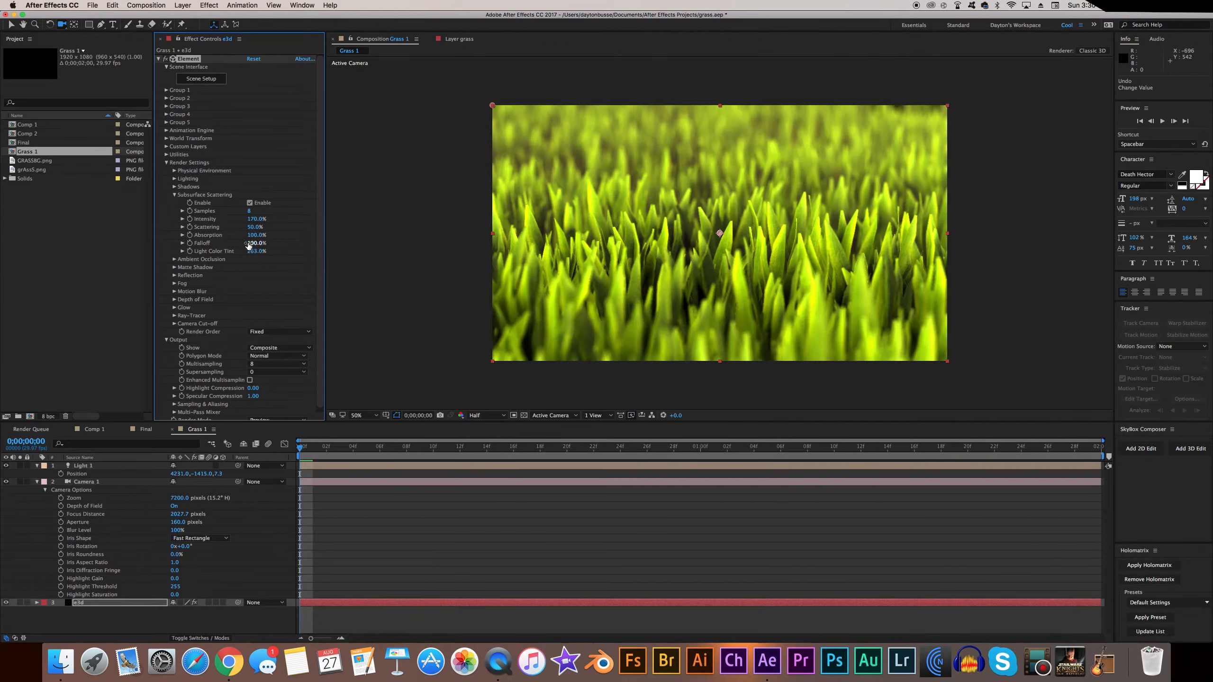
pyautogui.moveTo(256, 242); pyautogui.dragTo(302, 241)
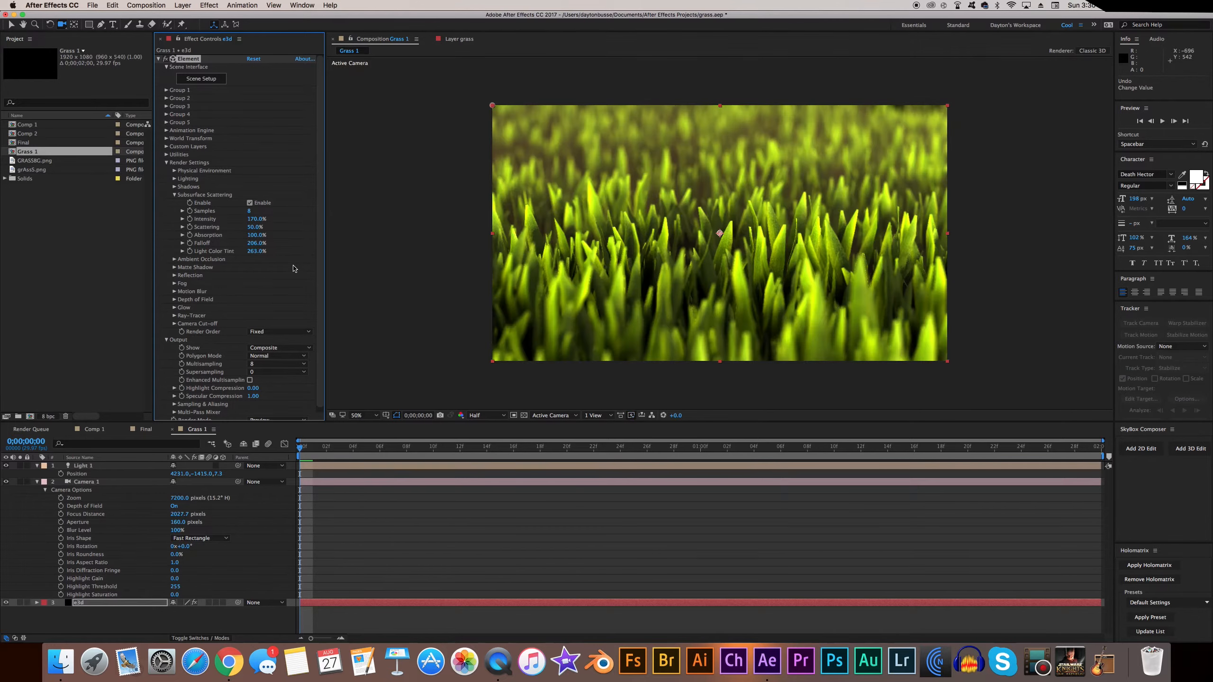
pyautogui.press('super+z')
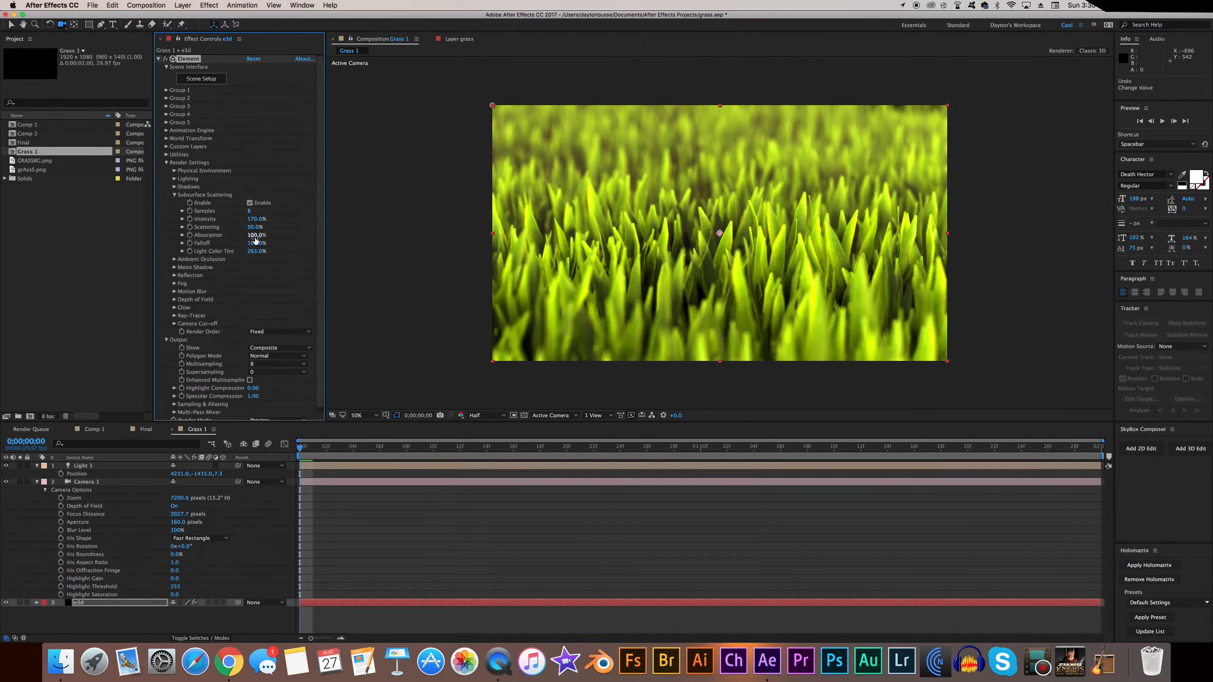
pyautogui.moveTo(256, 243); pyautogui.dragTo(270, 246)
# Step: Set the subsurface Scattering to 70% and collapse Element's Subsurface Scattering and Output settings
pyautogui.click(264, 227)
pyautogui.write('70')
pyautogui.press('Return')
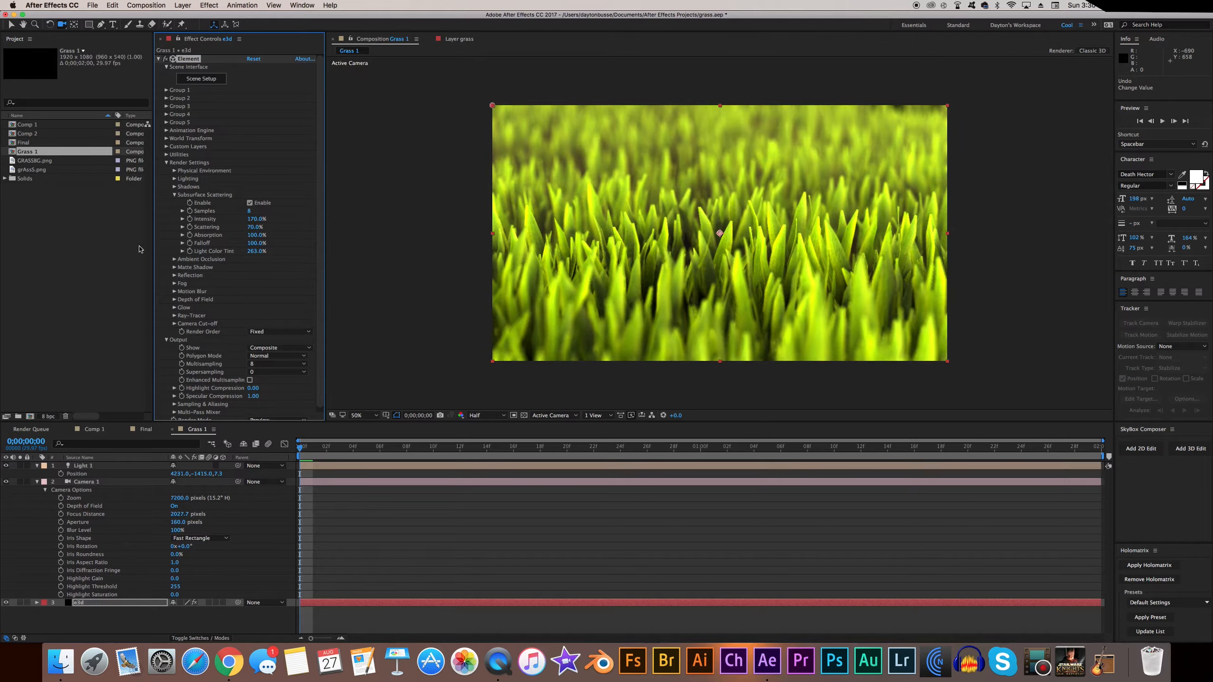
pyautogui.click(174, 195)
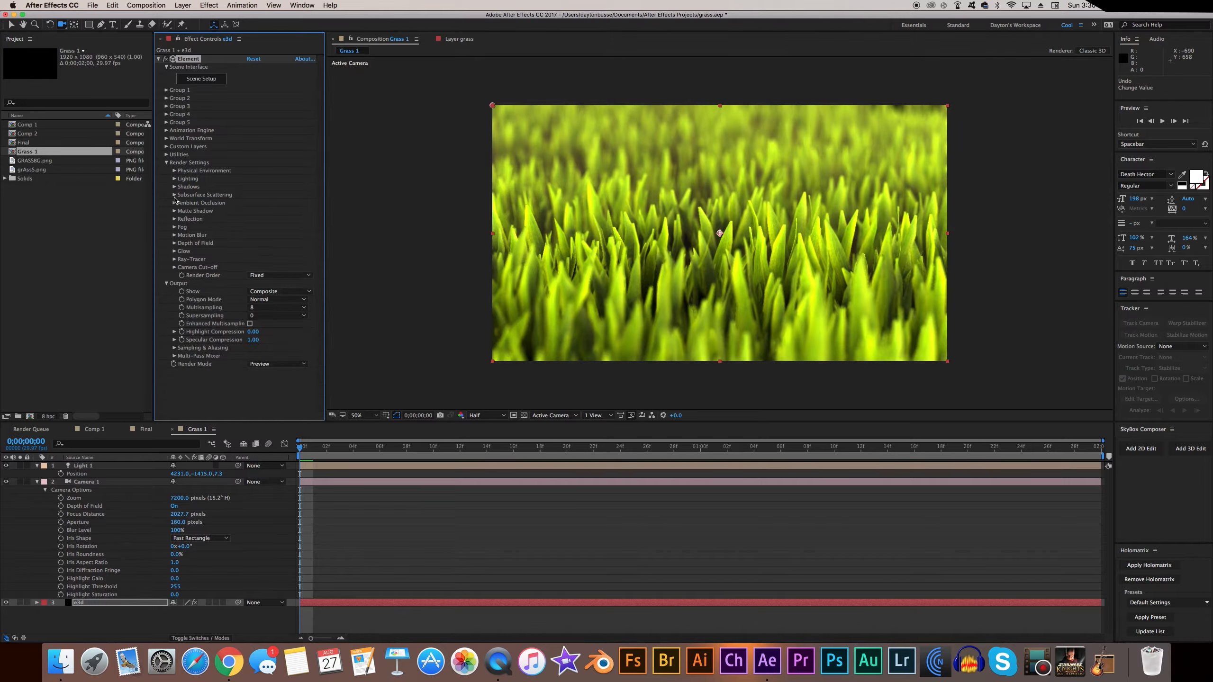
pyautogui.click(166, 284)
# Step: Collapse the camera and light properties and add a new adjustment layer above all other layers
pyautogui.click(37, 481)
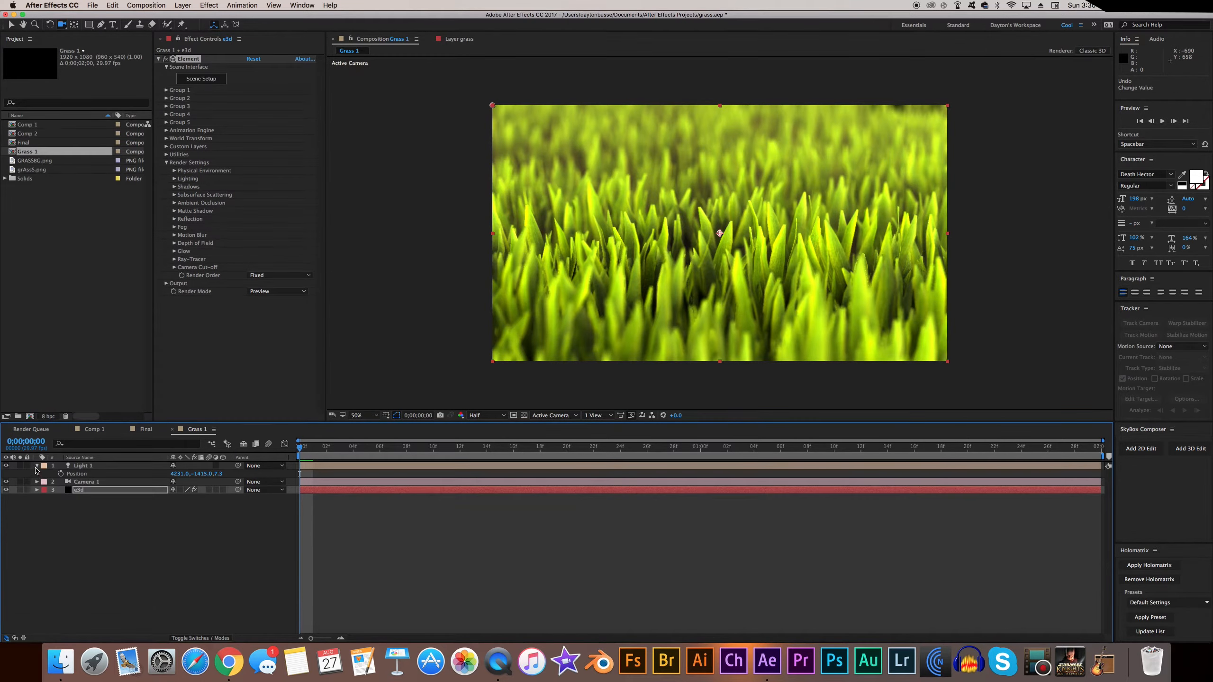
pyautogui.click(37, 465)
pyautogui.rightClick(88, 505)
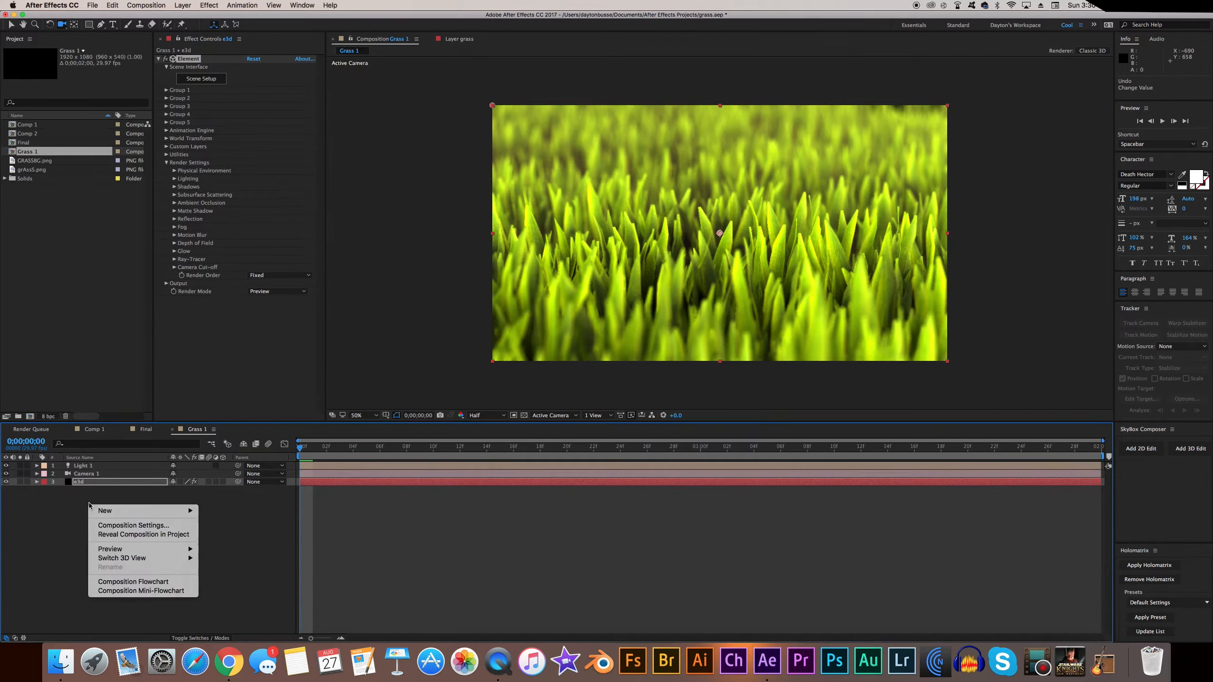
pyautogui.moveTo(185, 506)
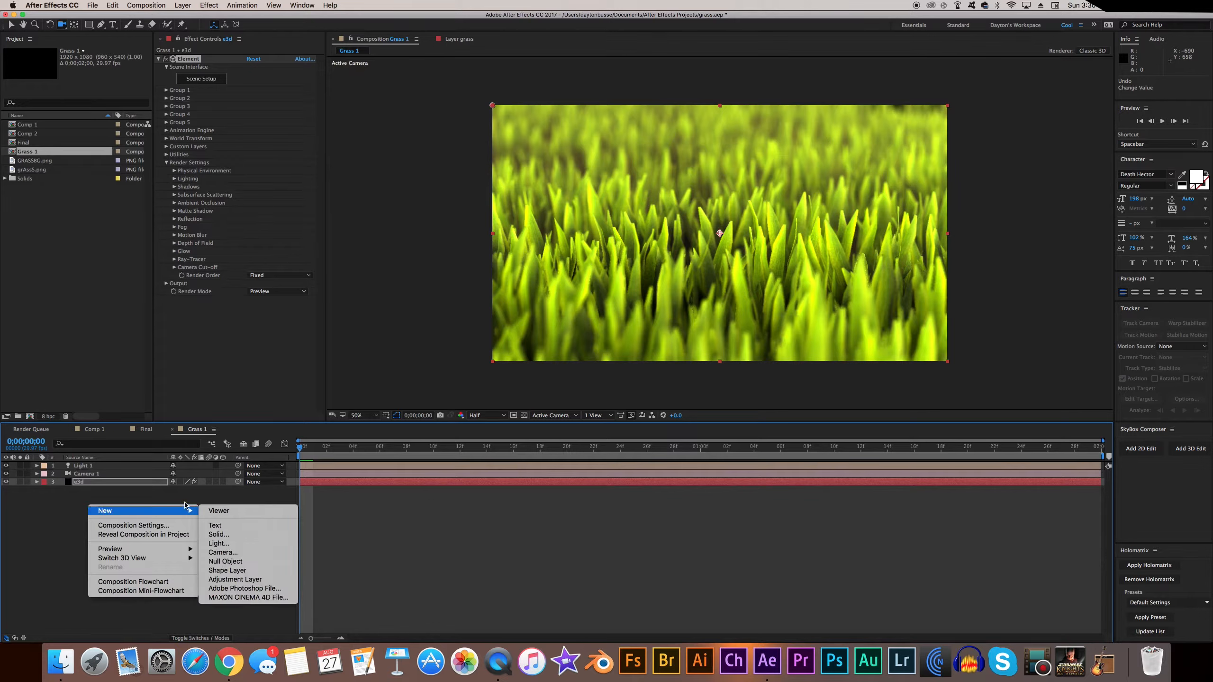
pyautogui.click(232, 579)
pyautogui.moveTo(99, 482); pyautogui.dragTo(99, 468)
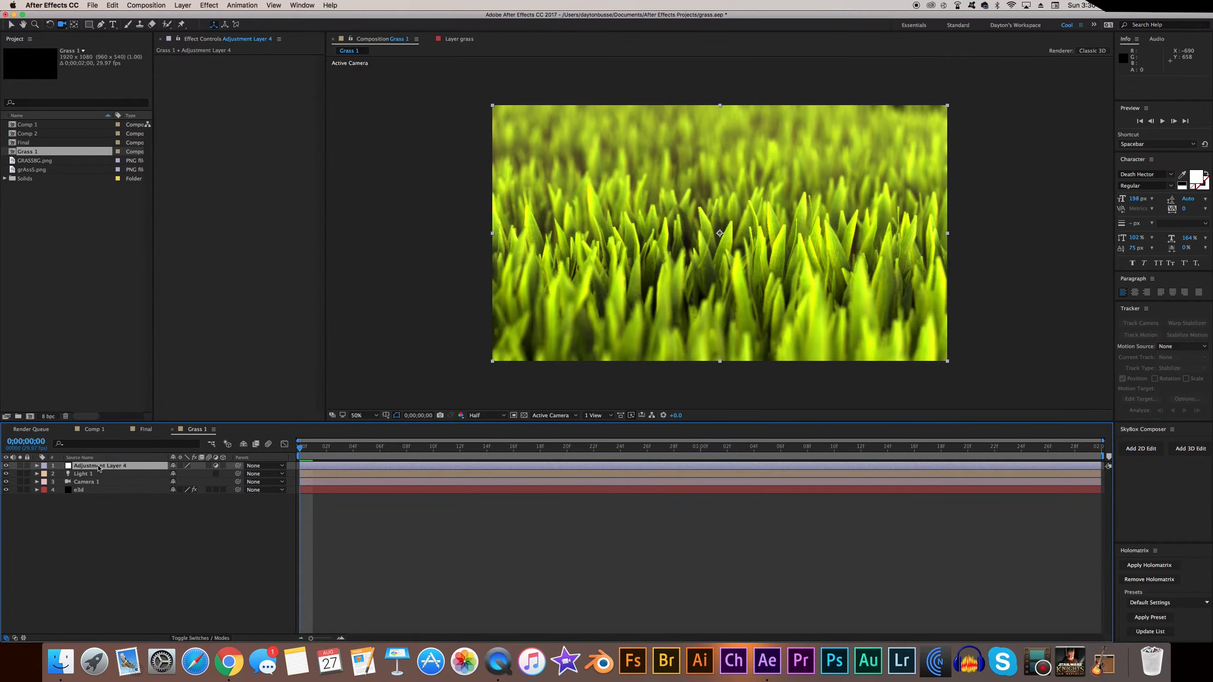
# Step: Apply the Curves effect to the adjustment layer and shape the RGB curve into a gentle S with slightly darker shadows and midtones
pyautogui.rightClick(211, 109)
pyautogui.moveTo(286, 191)
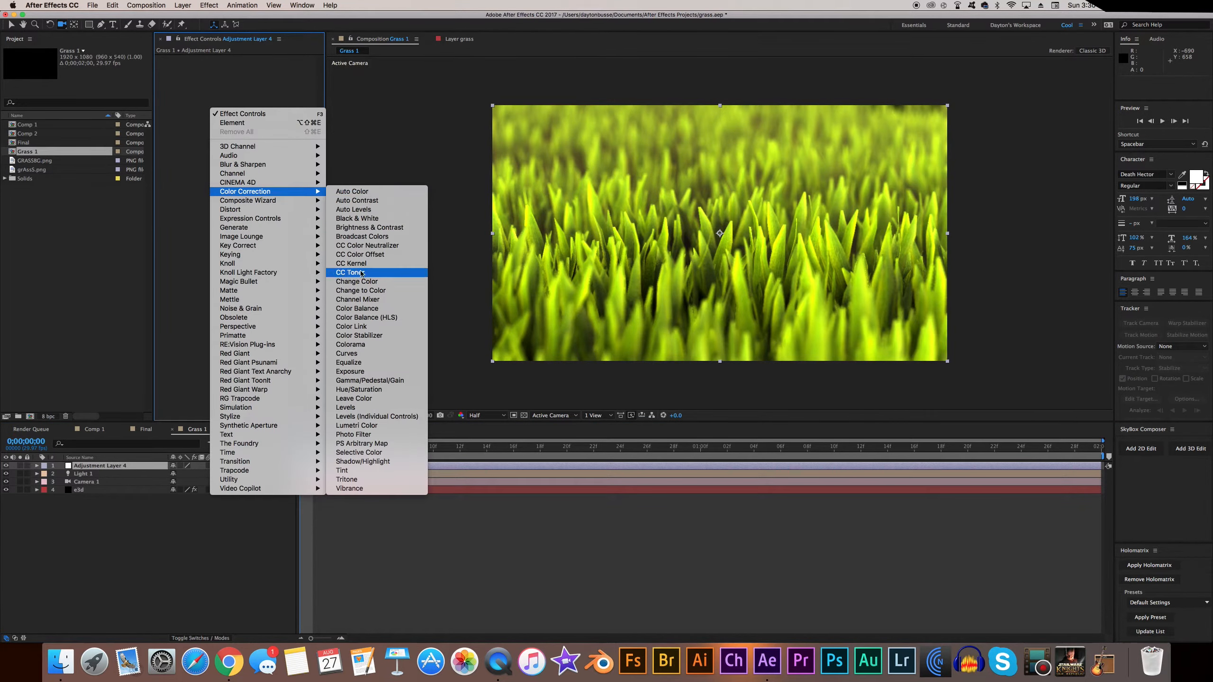
pyautogui.click(356, 354)
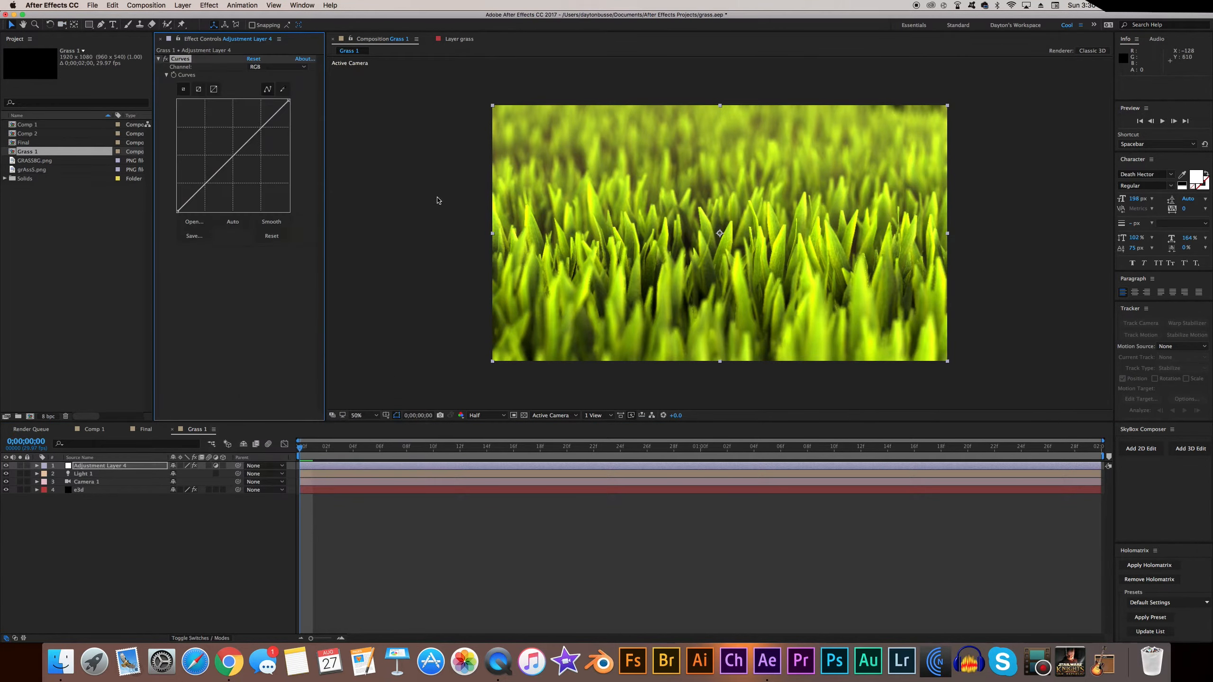
pyautogui.moveTo(230, 158); pyautogui.dragTo(236, 157)
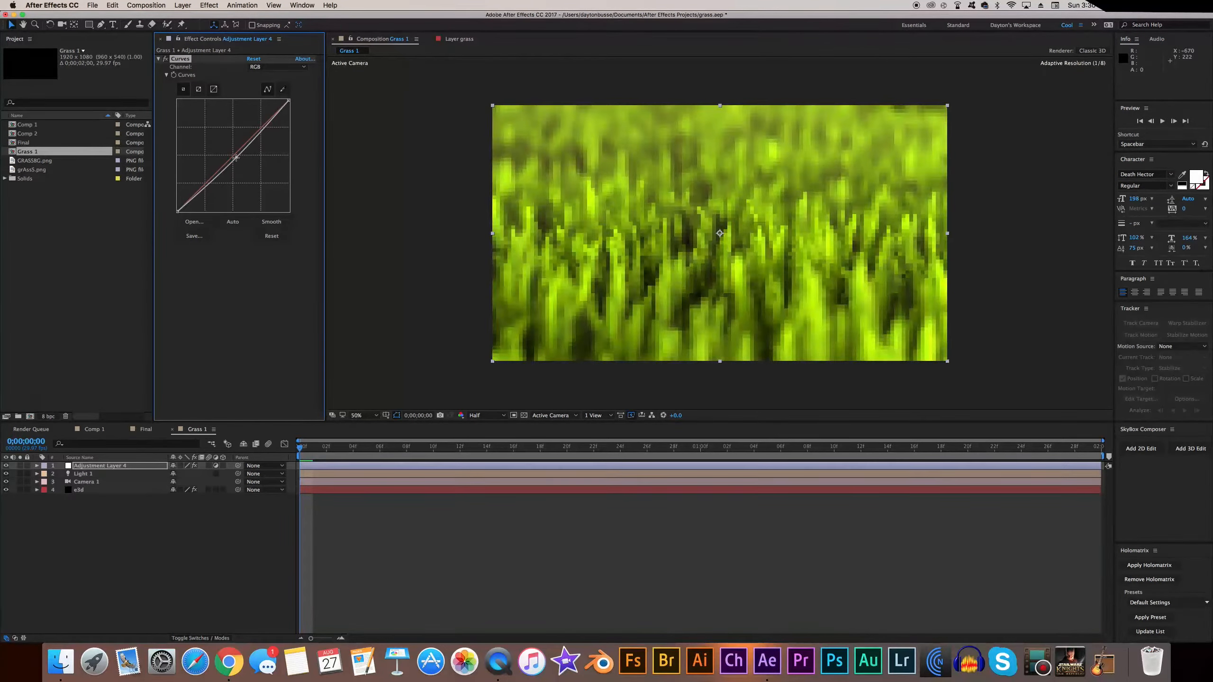
pyautogui.moveTo(196, 192)
pyautogui.mouseDown()
pyautogui.moveTo(205, 202)
pyautogui.moveTo(198, 194)
pyautogui.mouseUp()
pyautogui.moveTo(274, 124); pyautogui.dragTo(267, 121)
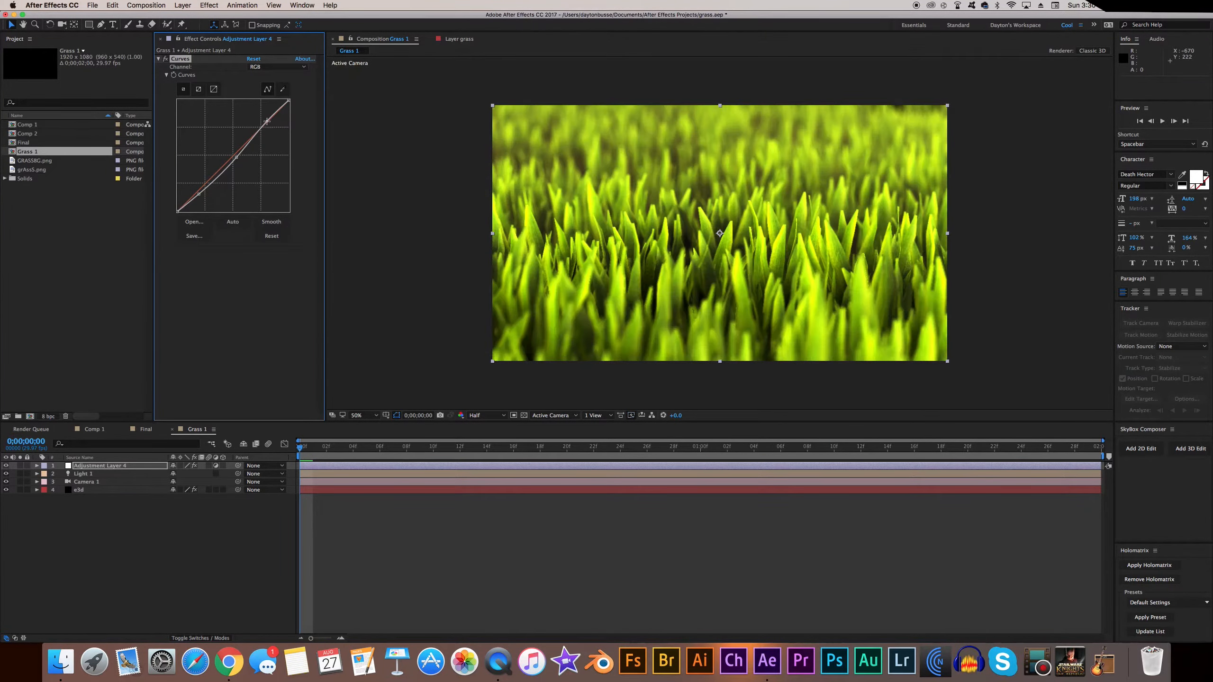
# Step: Lift the midtones of the Red curve slightly
pyautogui.click(267, 66)
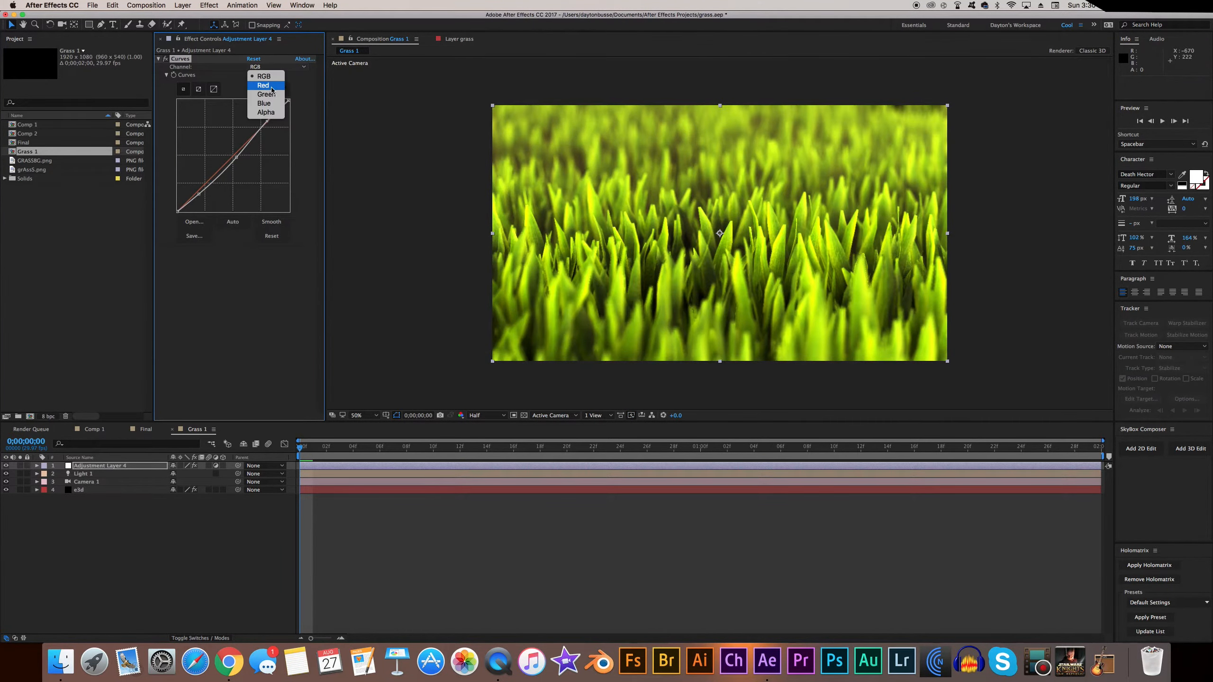
pyautogui.click(262, 84)
pyautogui.moveTo(238, 154); pyautogui.dragTo(235, 147)
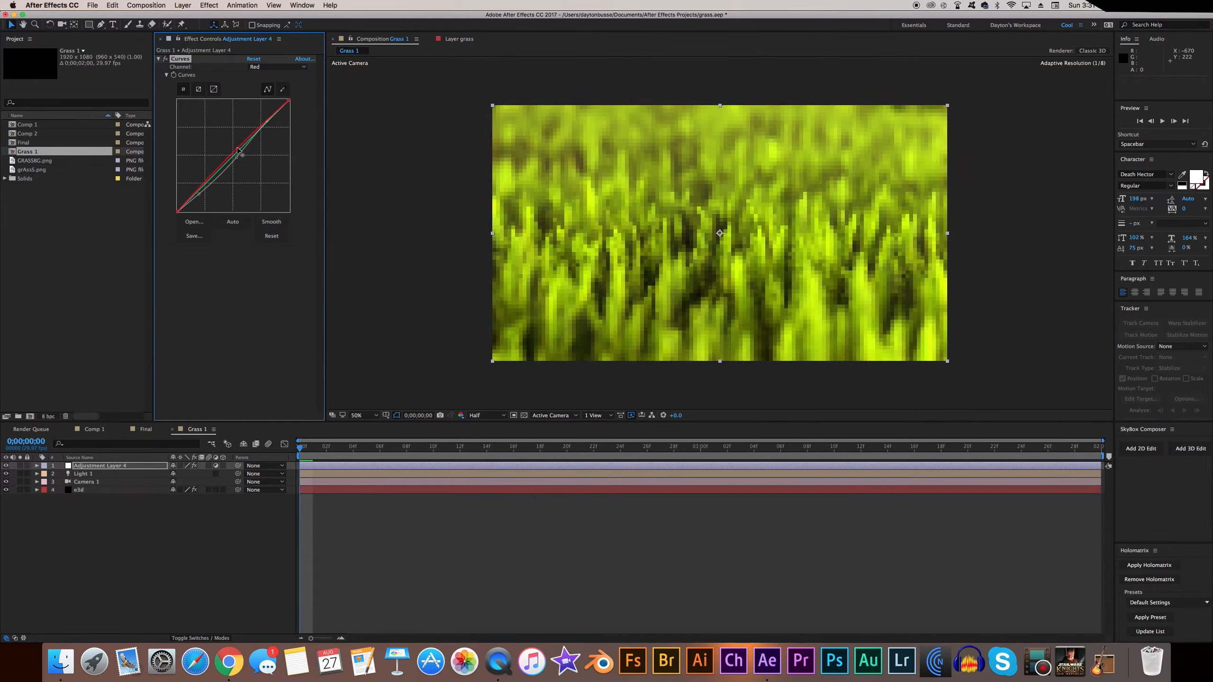
# Step: Try a strong reduction of the Green curve, undo it, and lift the green midtones slightly instead
pyautogui.moveTo(238, 150); pyautogui.dragTo(268, 164)
pyautogui.click(277, 66)
pyautogui.click(268, 95)
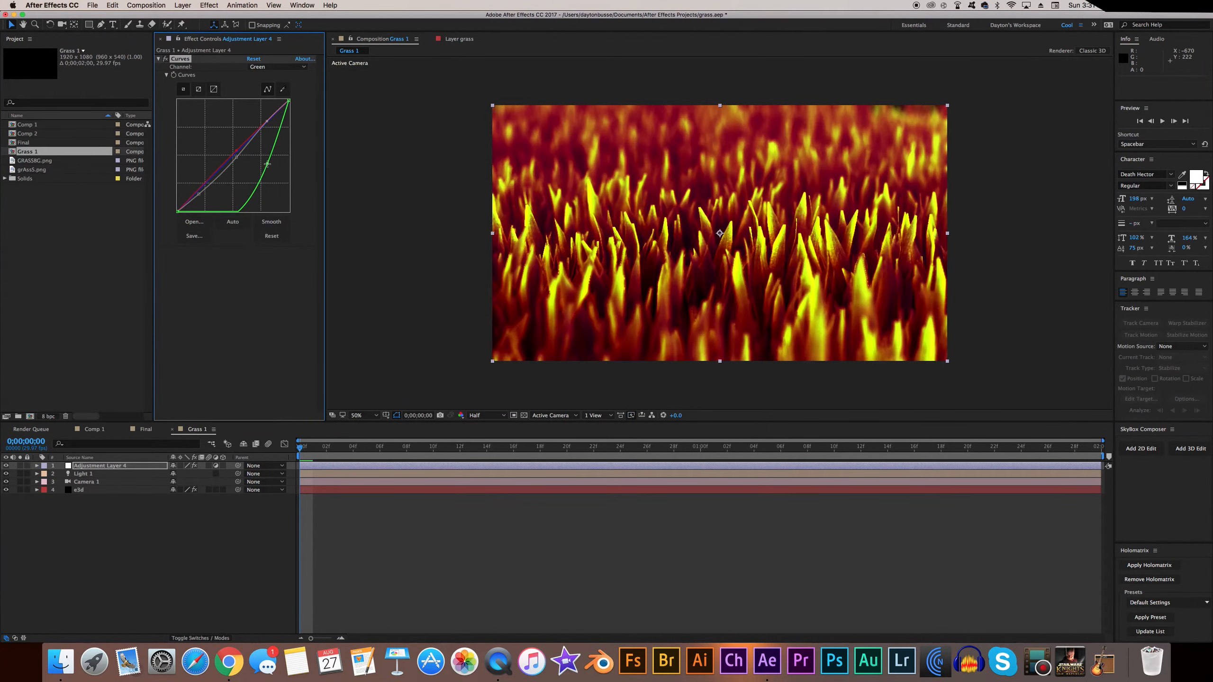
pyautogui.press('super+z')
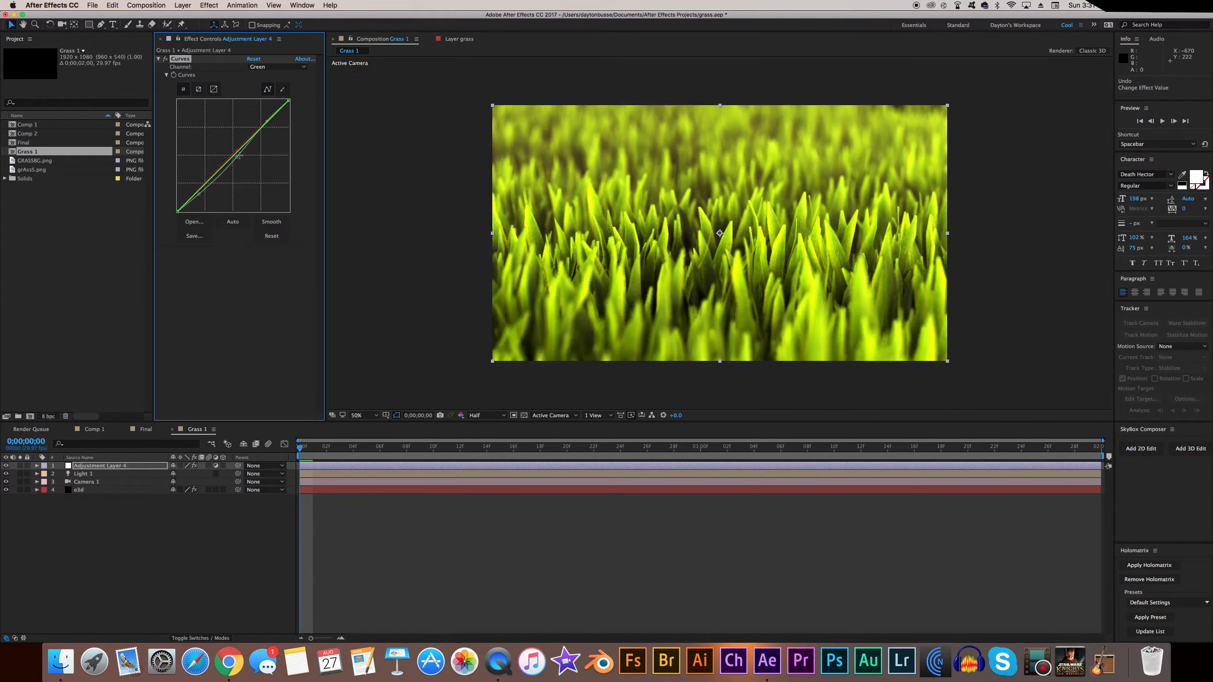
pyautogui.moveTo(236, 155); pyautogui.dragTo(236, 153)
# Step: Try a strong boost of the Blue curve, undo it, lift the blue midtones slightly, and fine-tune the RGB curve's midtones
pyautogui.click(265, 68)
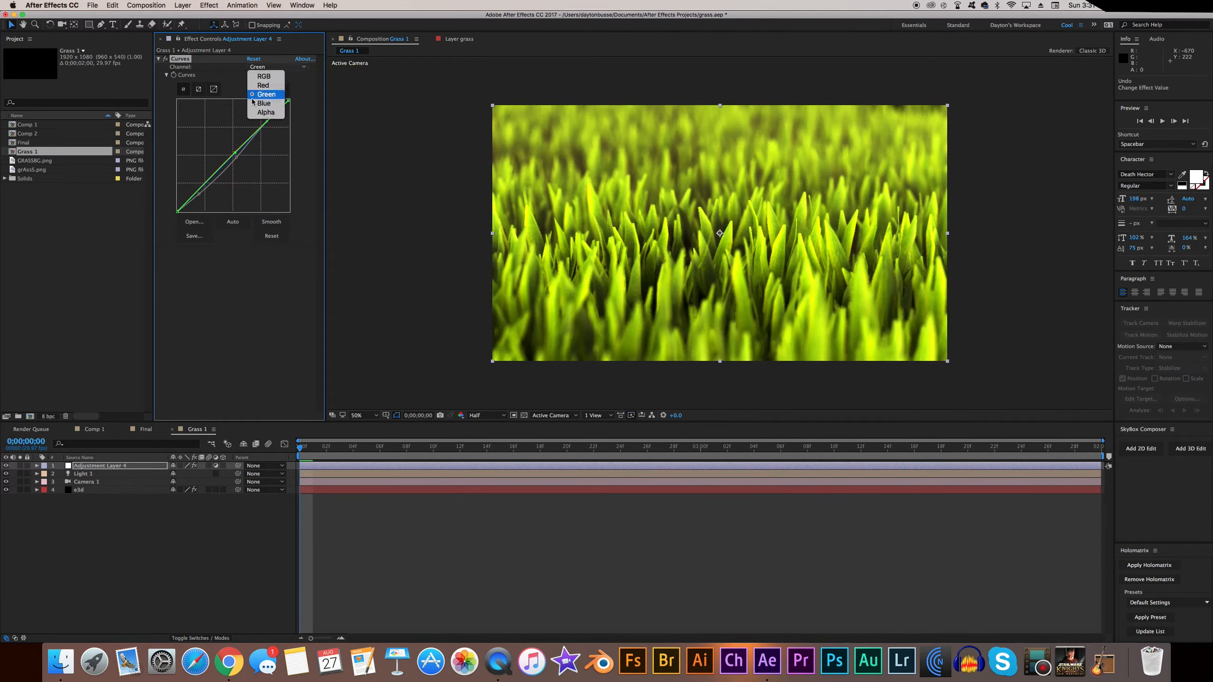
pyautogui.click(267, 74)
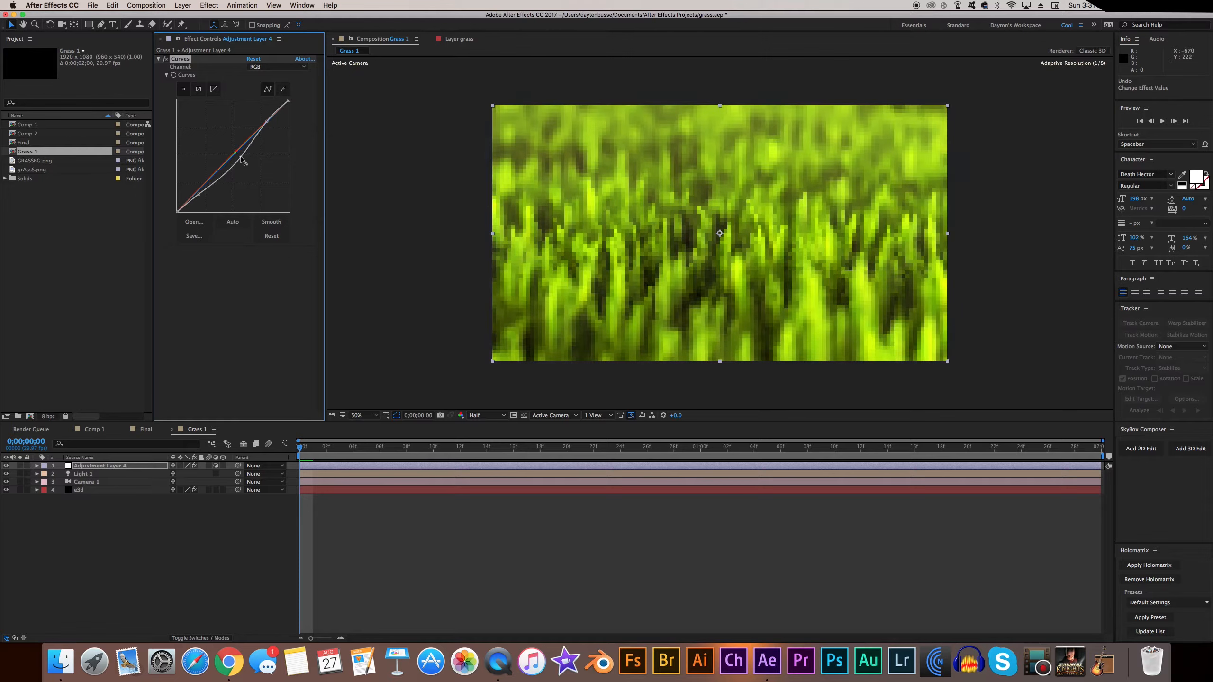
pyautogui.click(267, 67)
pyautogui.click(264, 103)
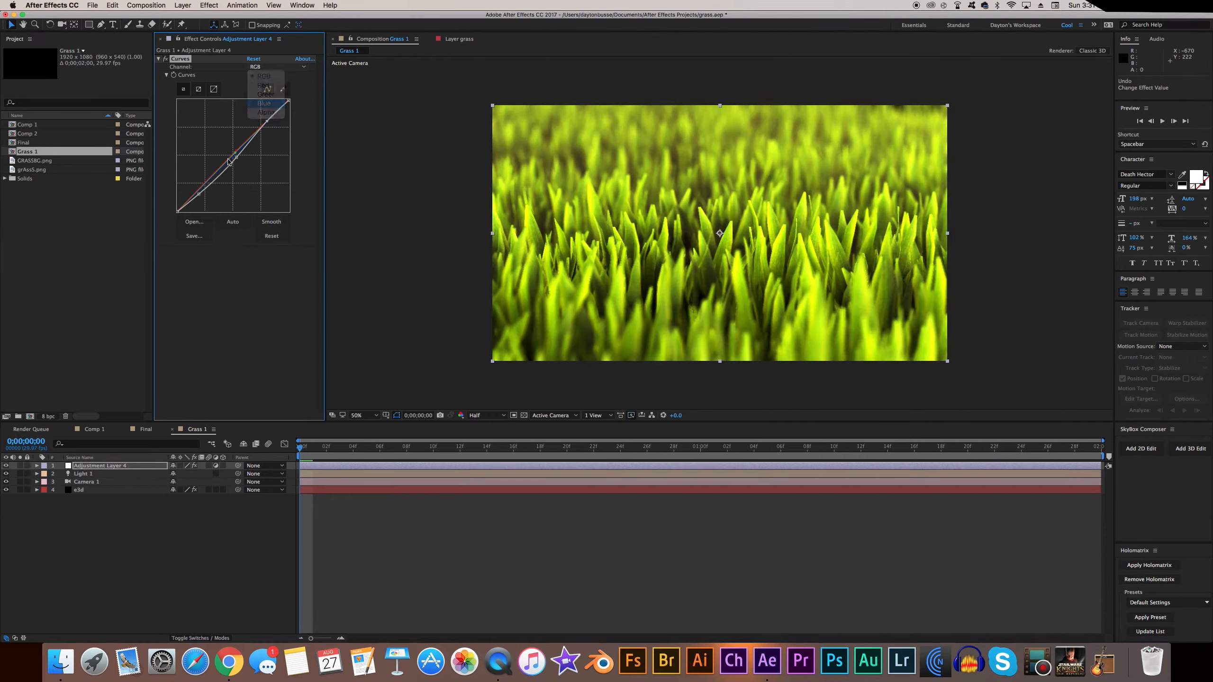
pyautogui.moveTo(234, 156); pyautogui.dragTo(193, 122)
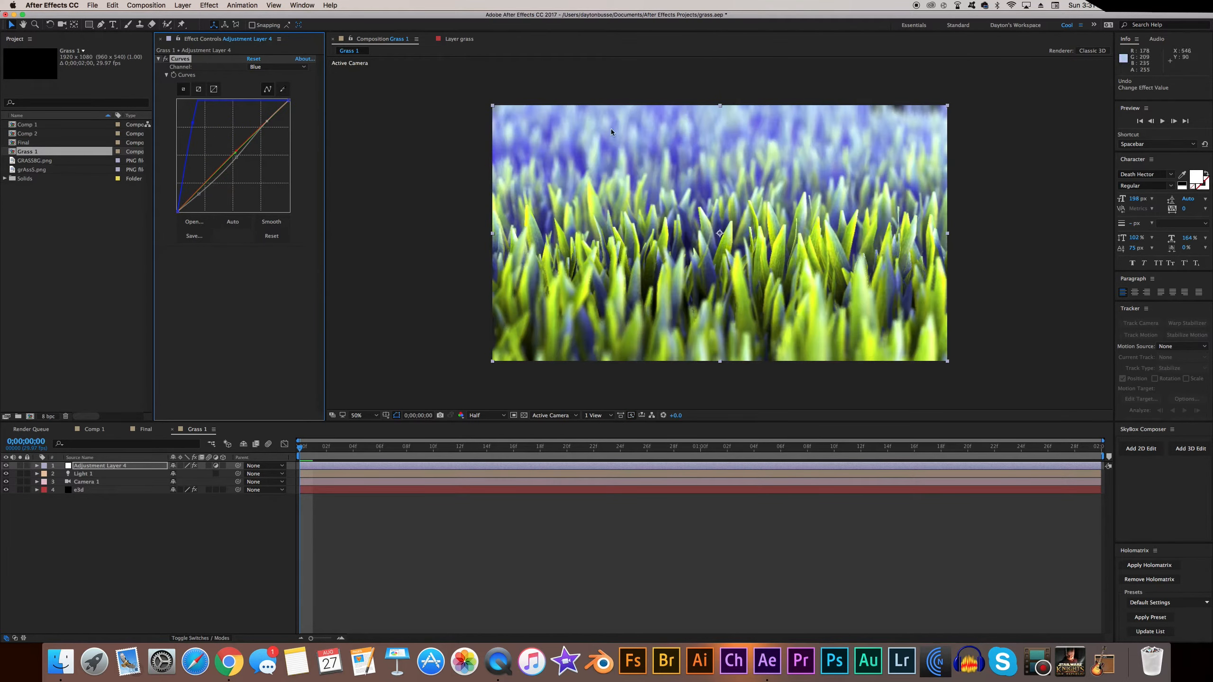
pyautogui.press('super+z')
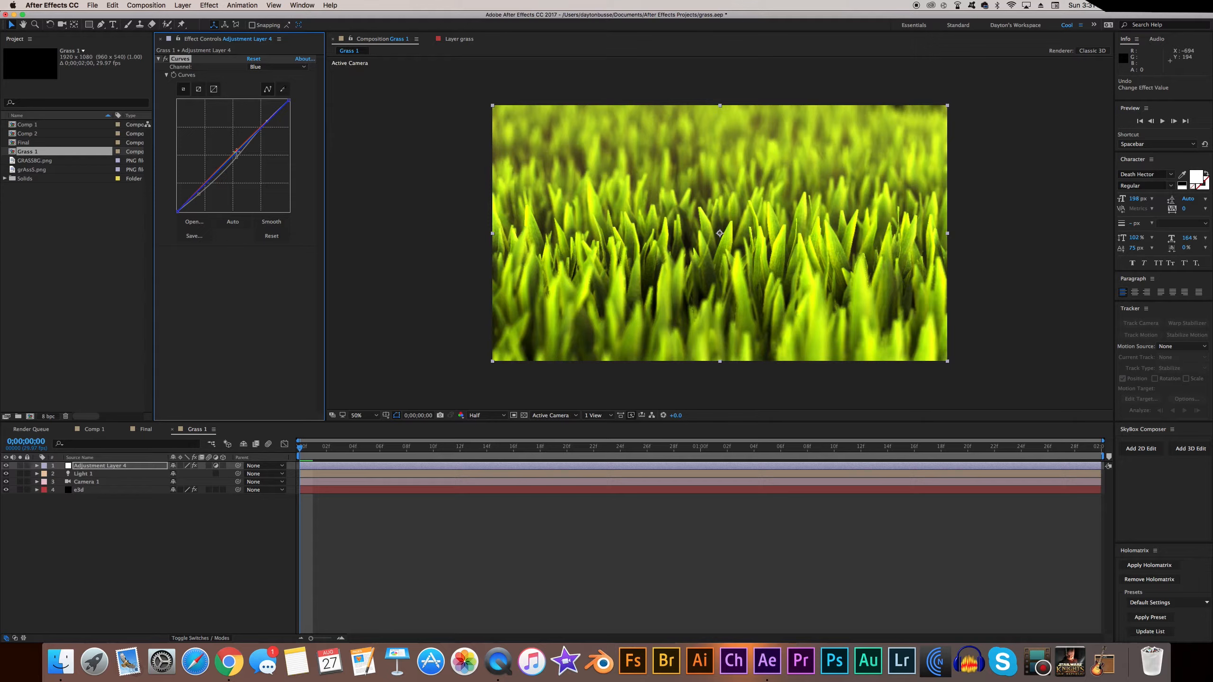
pyautogui.moveTo(236, 153); pyautogui.dragTo(232, 150)
pyautogui.moveTo(237, 157); pyautogui.dragTo(237, 157)
# Step: Apply the Levels effect to the adjustment layer, keep Input Black at 0.0 and set Input White to 295.8
pyautogui.rightClick(230, 272)
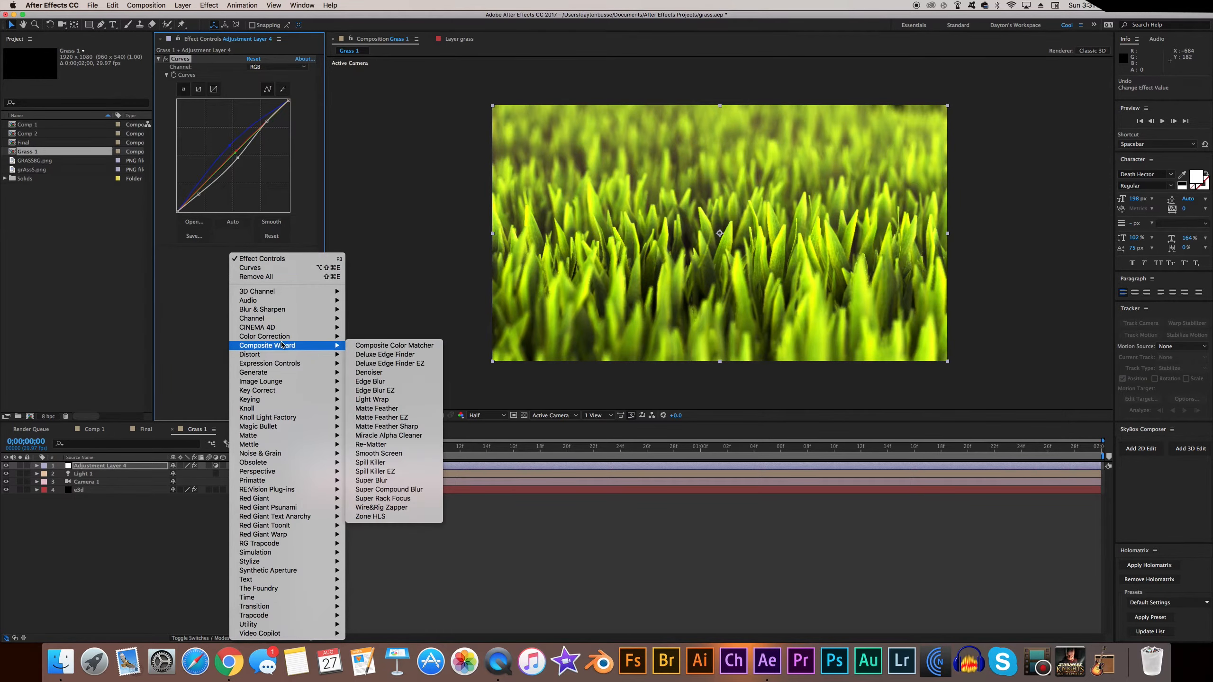
pyautogui.moveTo(282, 337)
pyautogui.click(390, 553)
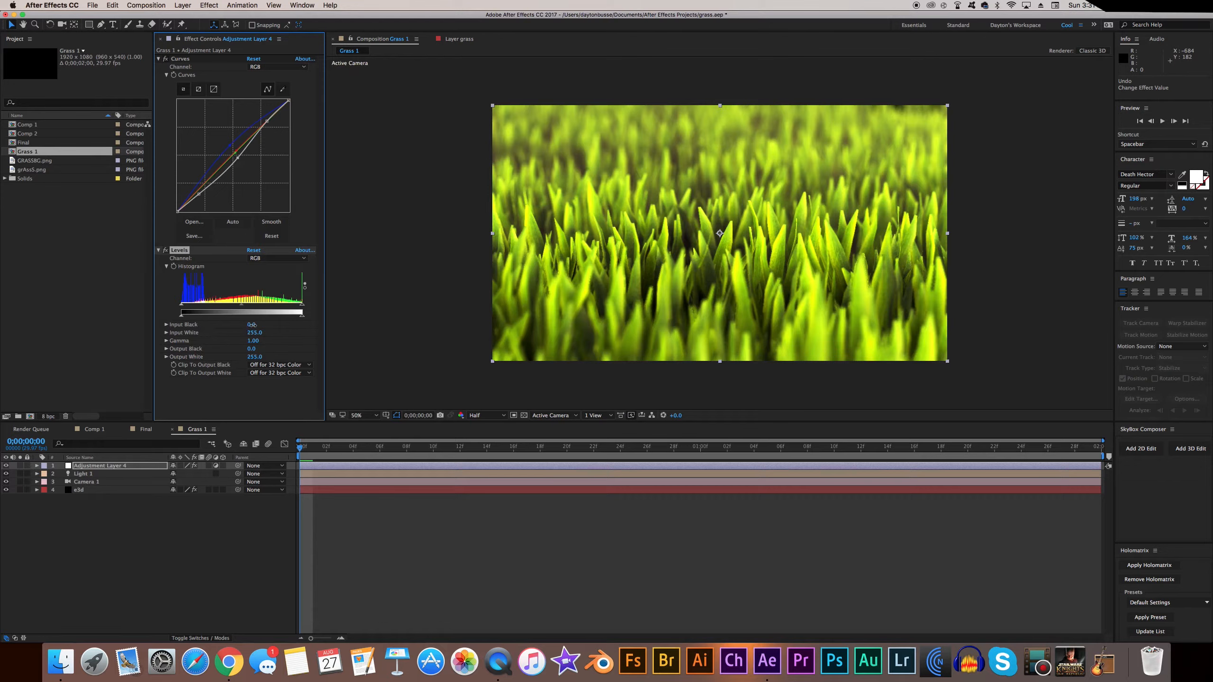
pyautogui.moveTo(251, 325)
pyautogui.mouseDown()
pyautogui.moveTo(285, 329)
pyautogui.moveTo(234, 335)
pyautogui.moveTo(255, 333)
pyautogui.mouseUp()
pyautogui.press('super+z')
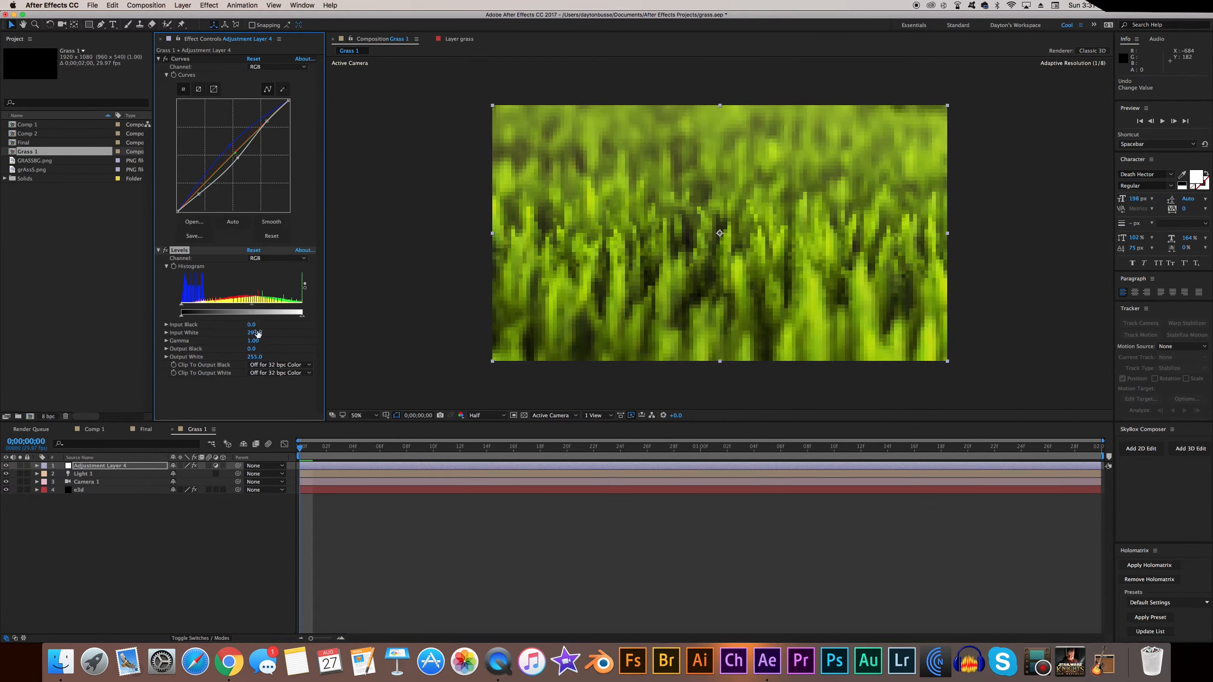
# Step: Try a Levels Gamma of 1.55, undo it, and set Gamma to 1.24 and Output Black to -5.1
pyautogui.moveTo(252, 345); pyautogui.dragTo(278, 344)
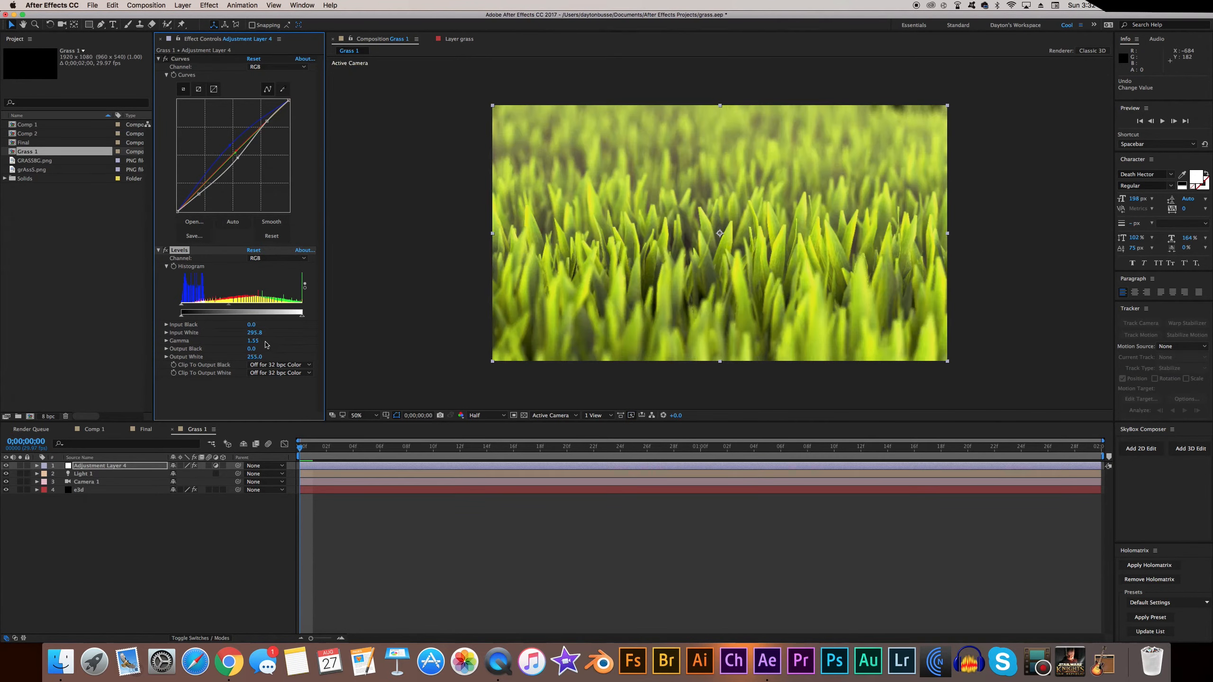
pyautogui.press('super+z')
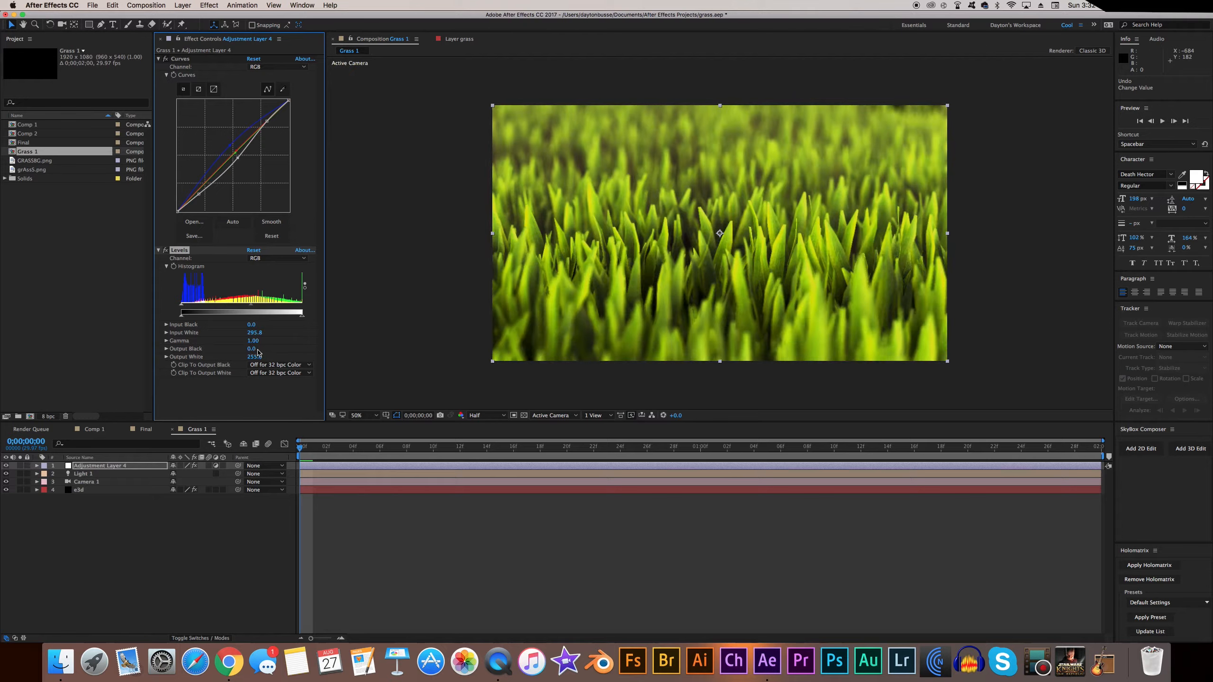
pyautogui.moveTo(253, 349); pyautogui.dragTo(264, 347)
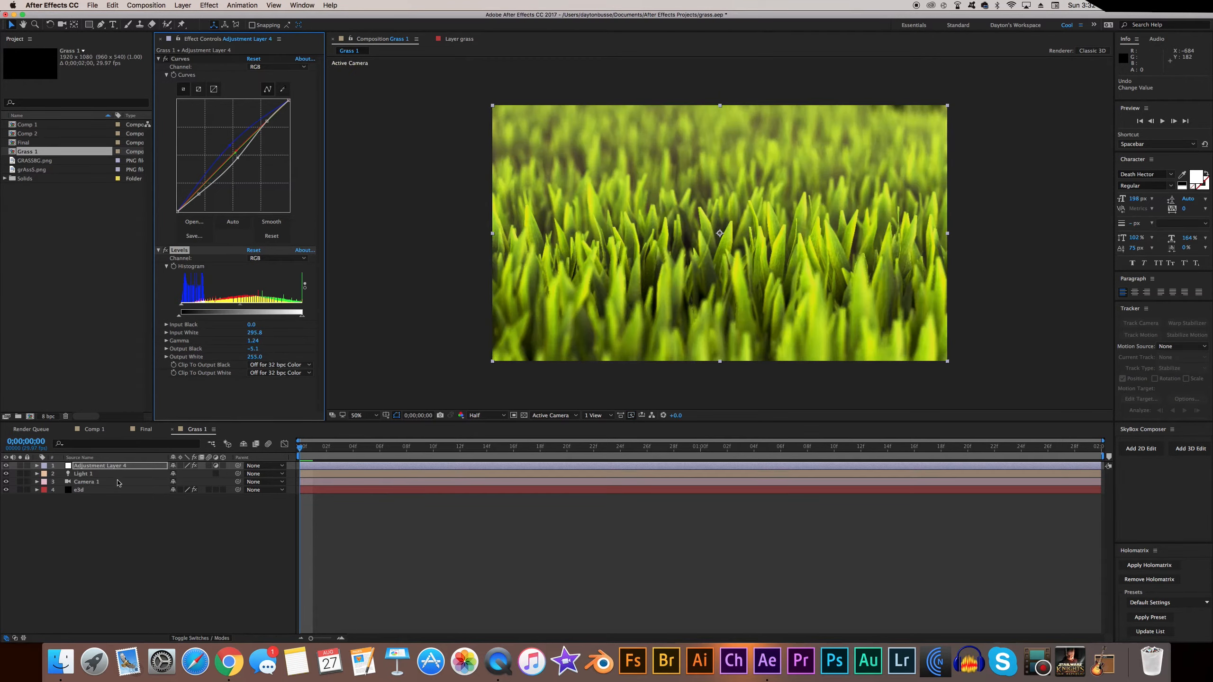
# Step: Set the preview resolution to Full and the Element render mode of the e3d layer to Full Render
pyautogui.click(486, 419)
pyautogui.click(509, 442)
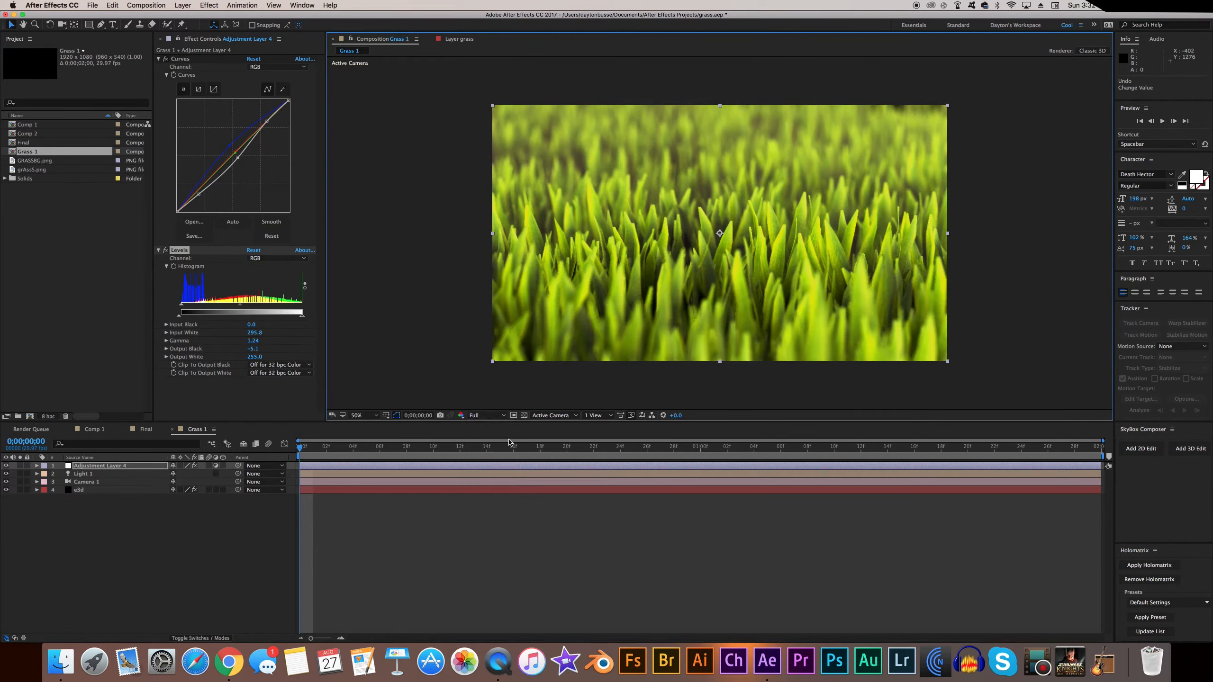
pyautogui.click(96, 490)
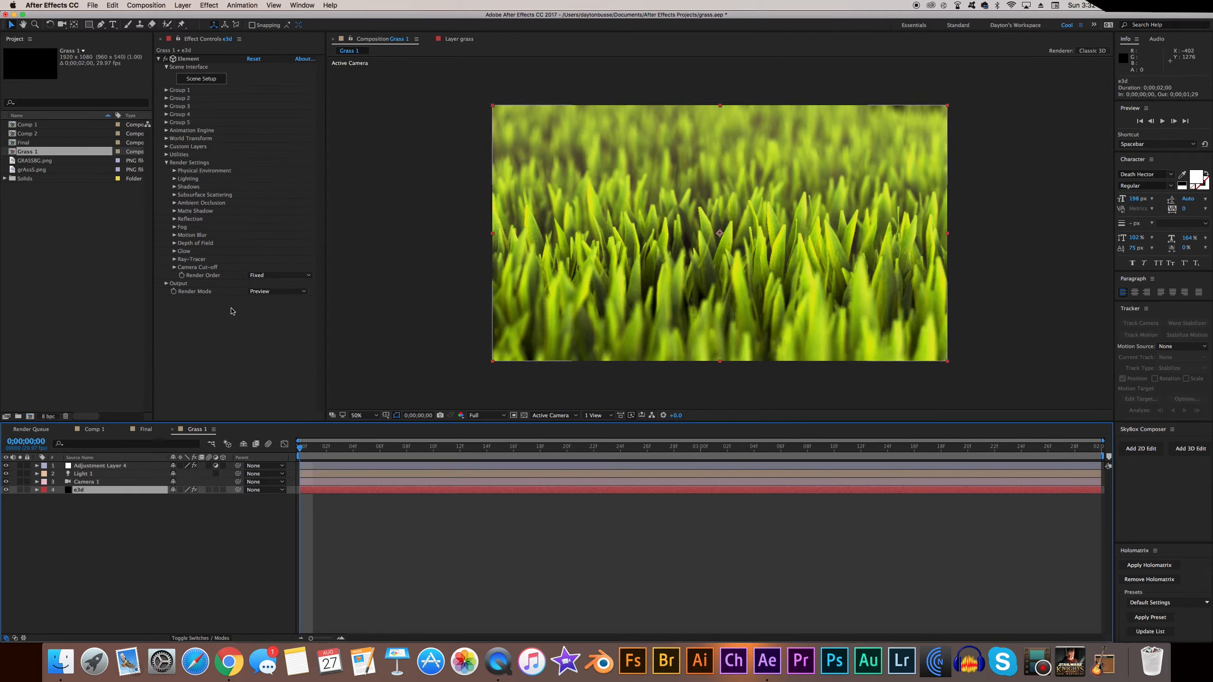
pyautogui.click(278, 291)
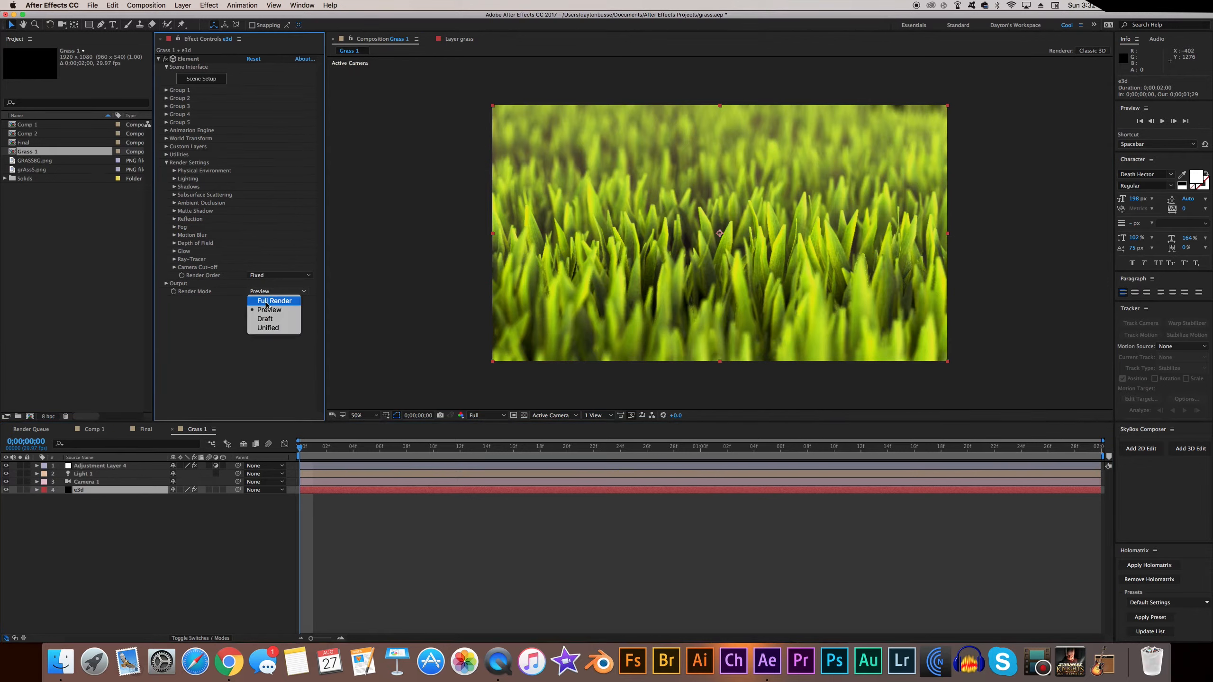
pyautogui.click(271, 306)
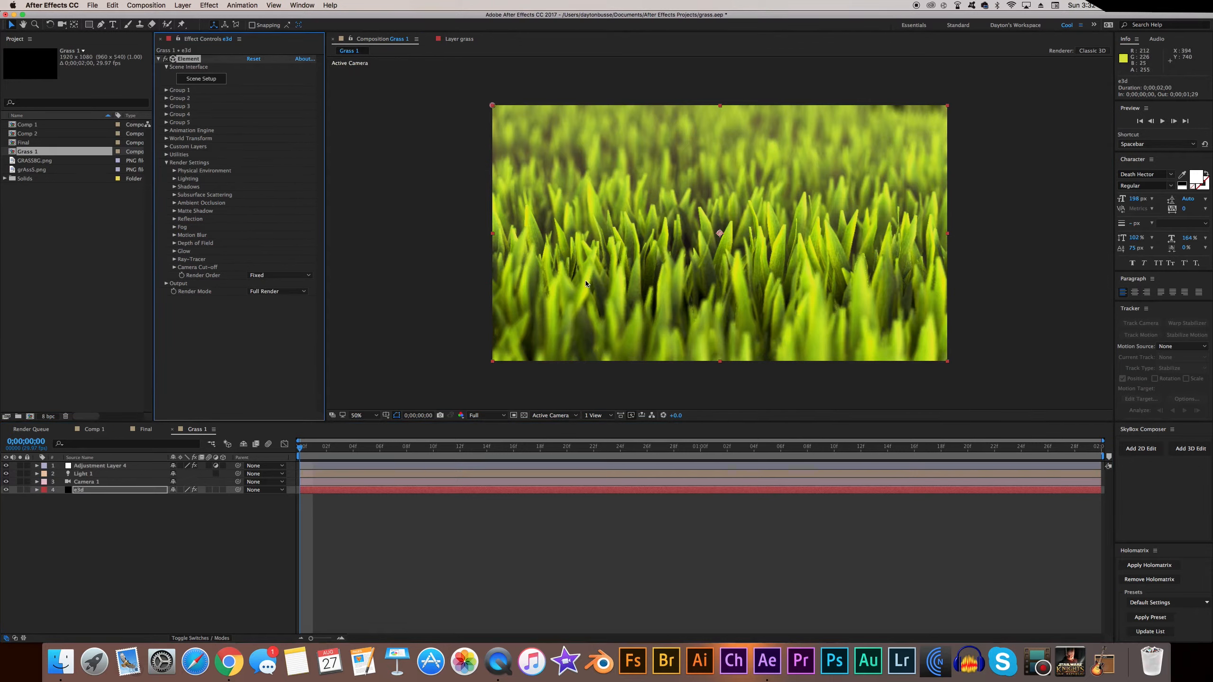
pyautogui.click(389, 276)
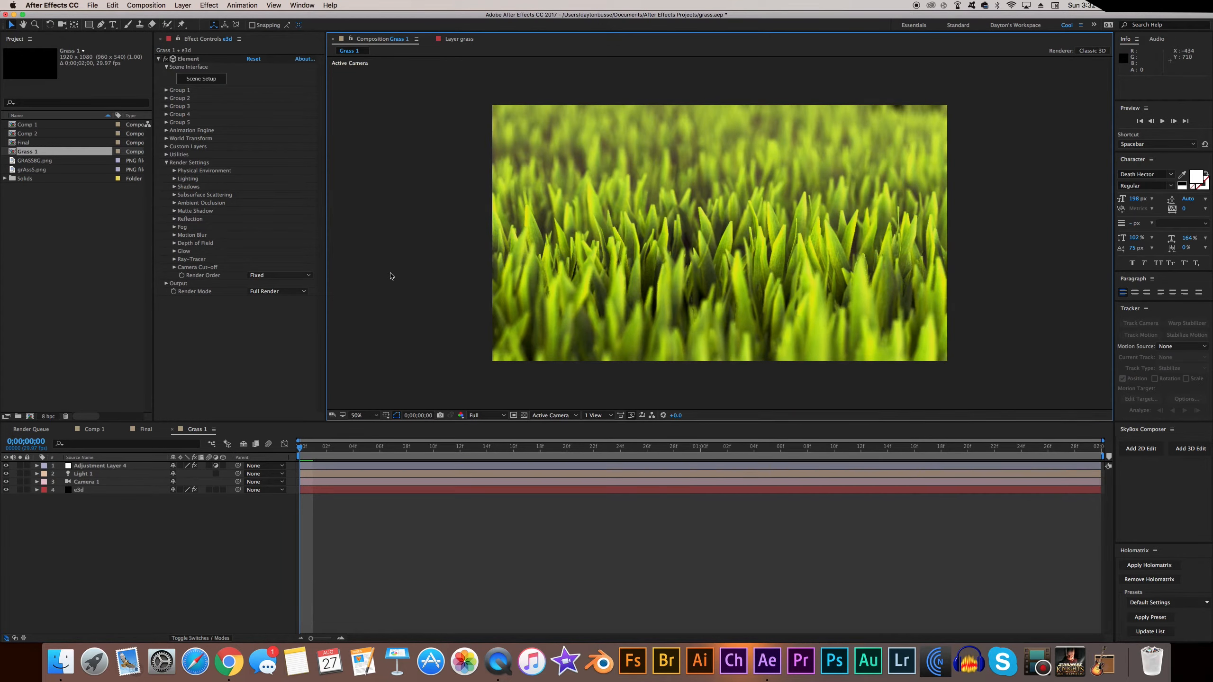
# Step: Examine the rendered grass blades up close and check the frame's upper edge for gaps against the transparency grid
pyautogui.scroll(2, 501, 276)
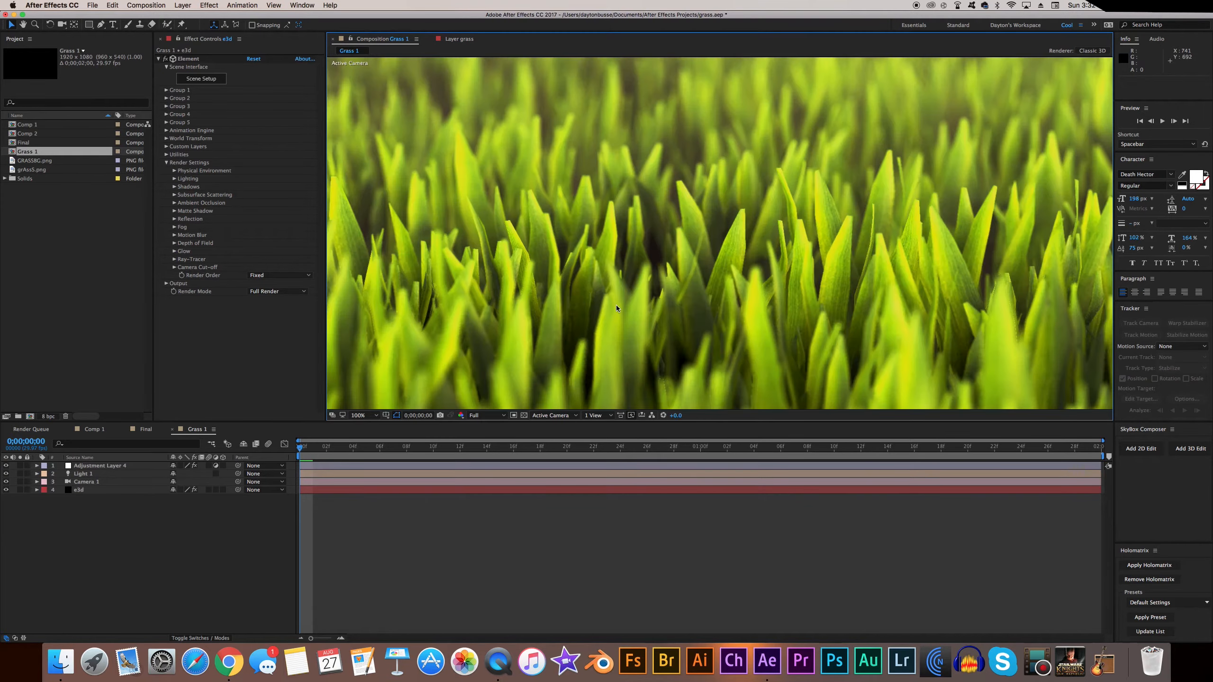
pyautogui.scroll(-2, 650, 307)
pyautogui.scroll(2, 651, 307)
pyautogui.moveTo(819, 254); pyautogui.dragTo(803, 230, button='middle')
pyautogui.scroll(-2, 769, 280)
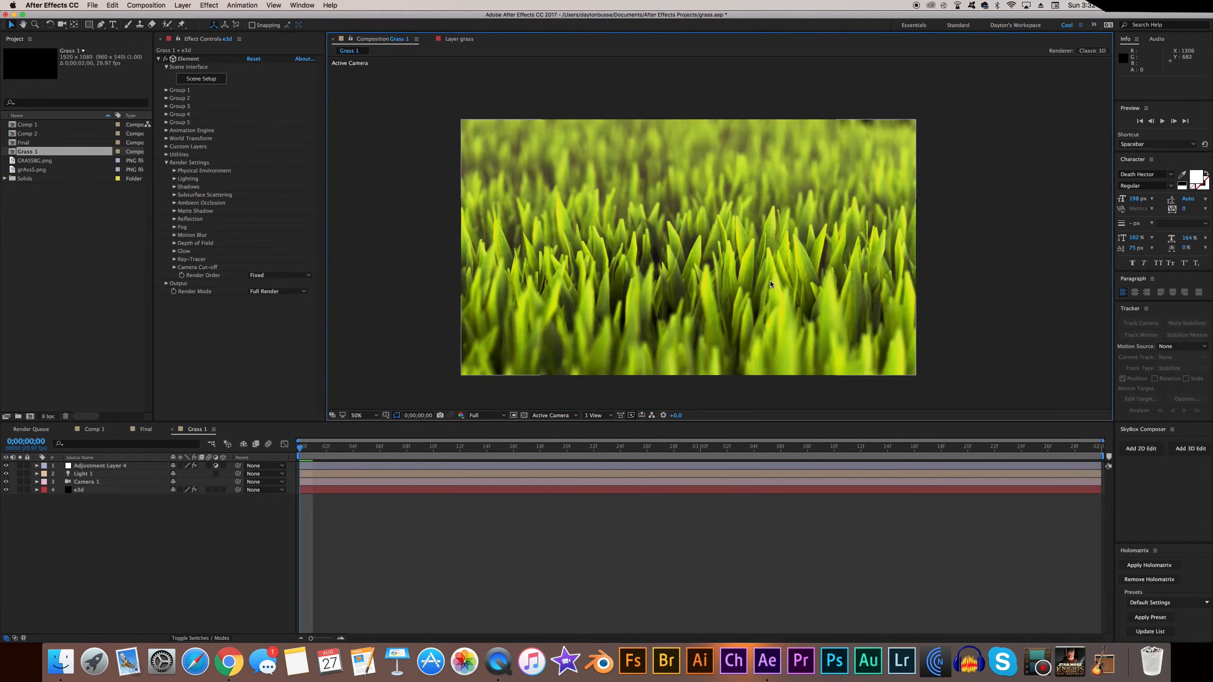
pyautogui.scroll(2, 774, 276)
pyautogui.scroll(-2, 780, 276)
pyautogui.scroll(4, 812, 239)
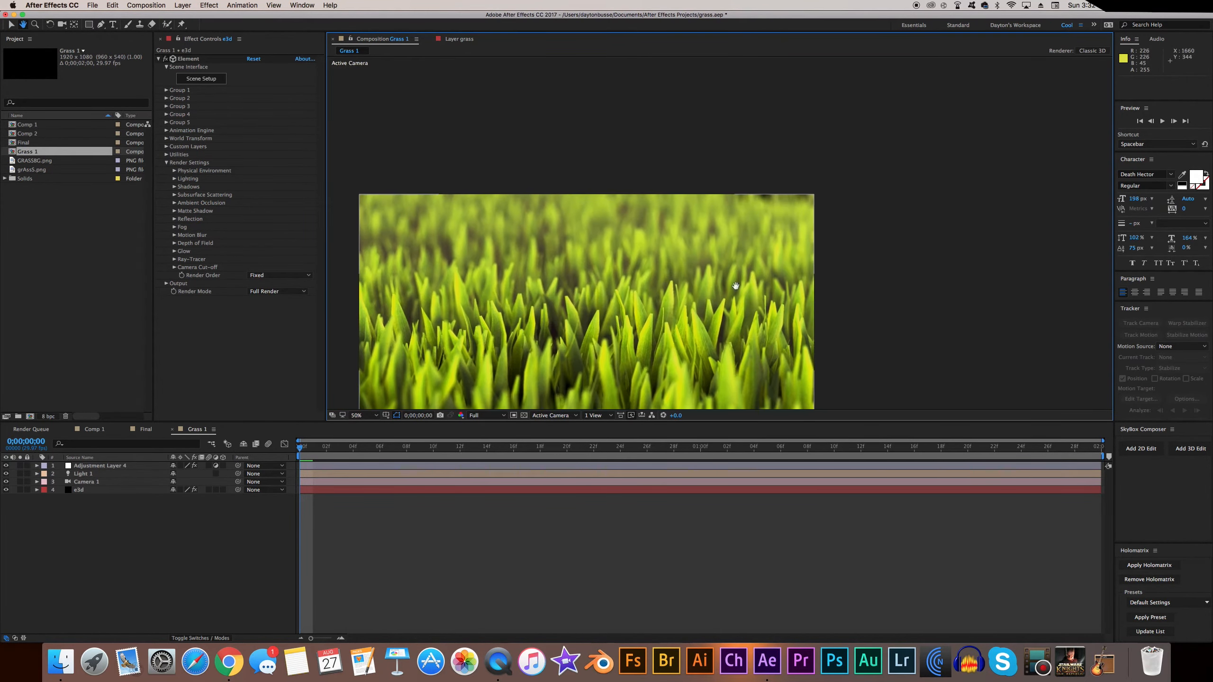
pyautogui.click(525, 415)
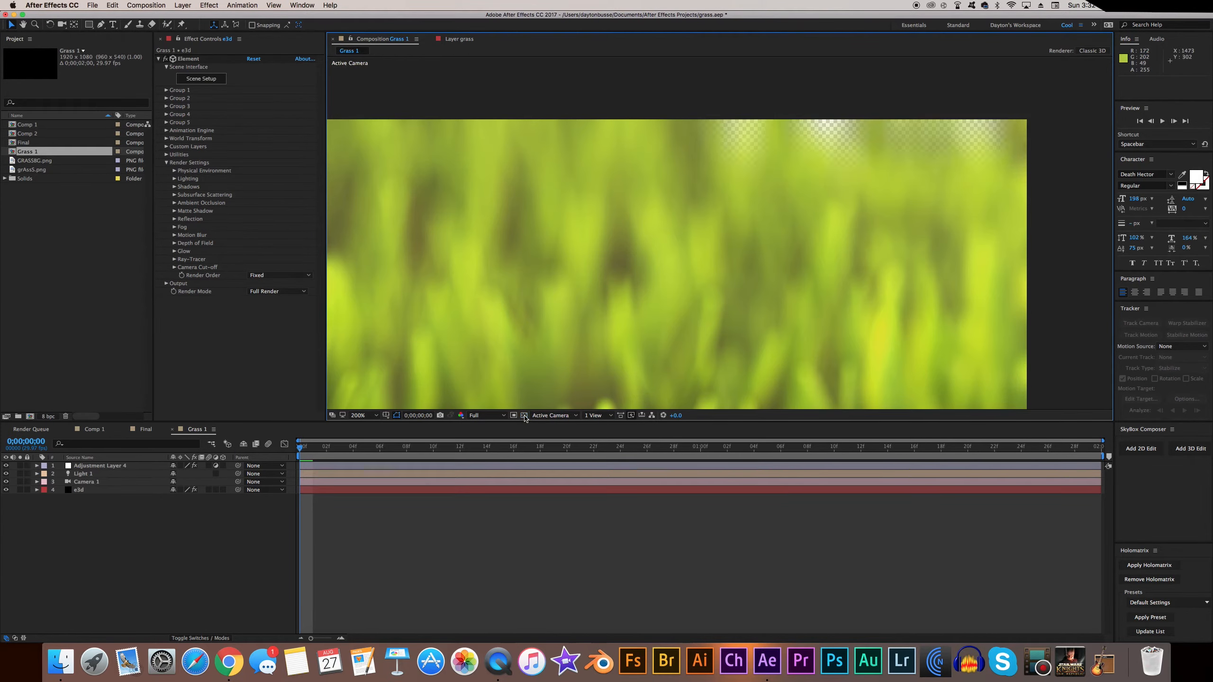
pyautogui.scroll(-3, 605, 307)
pyautogui.moveTo(606, 308); pyautogui.dragTo(721, 229, button='middle')
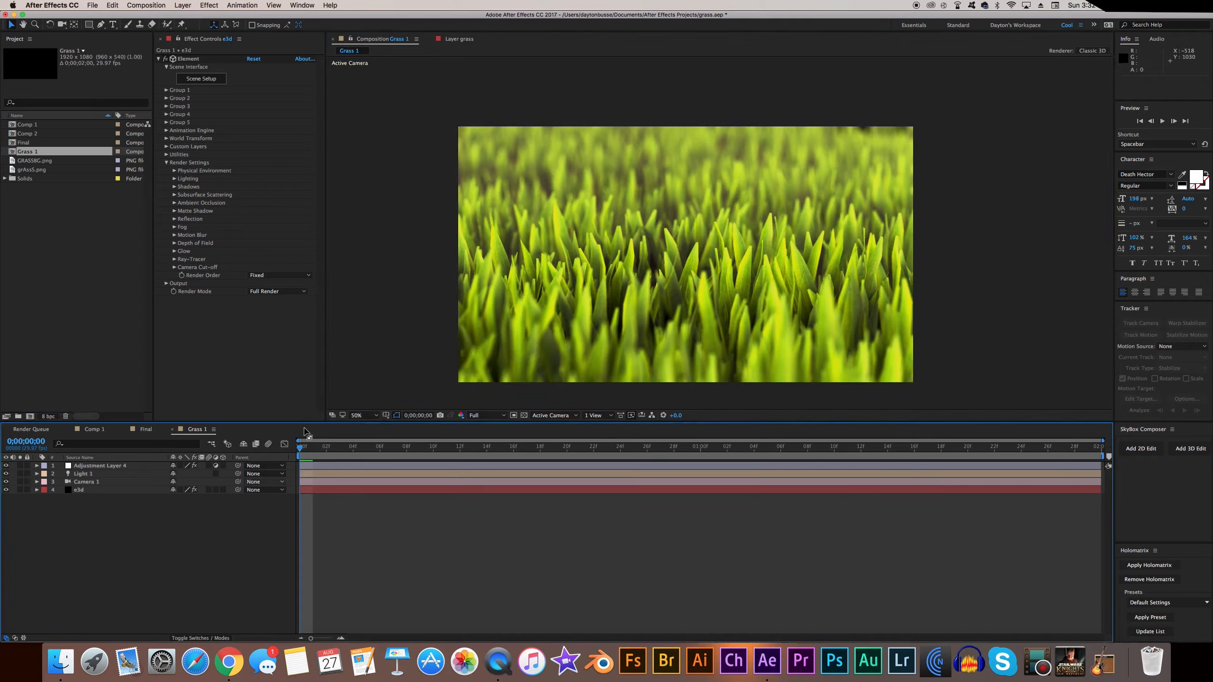
# Step: Show the options for saving the current composition frame as a file
pyautogui.click(155, 4)
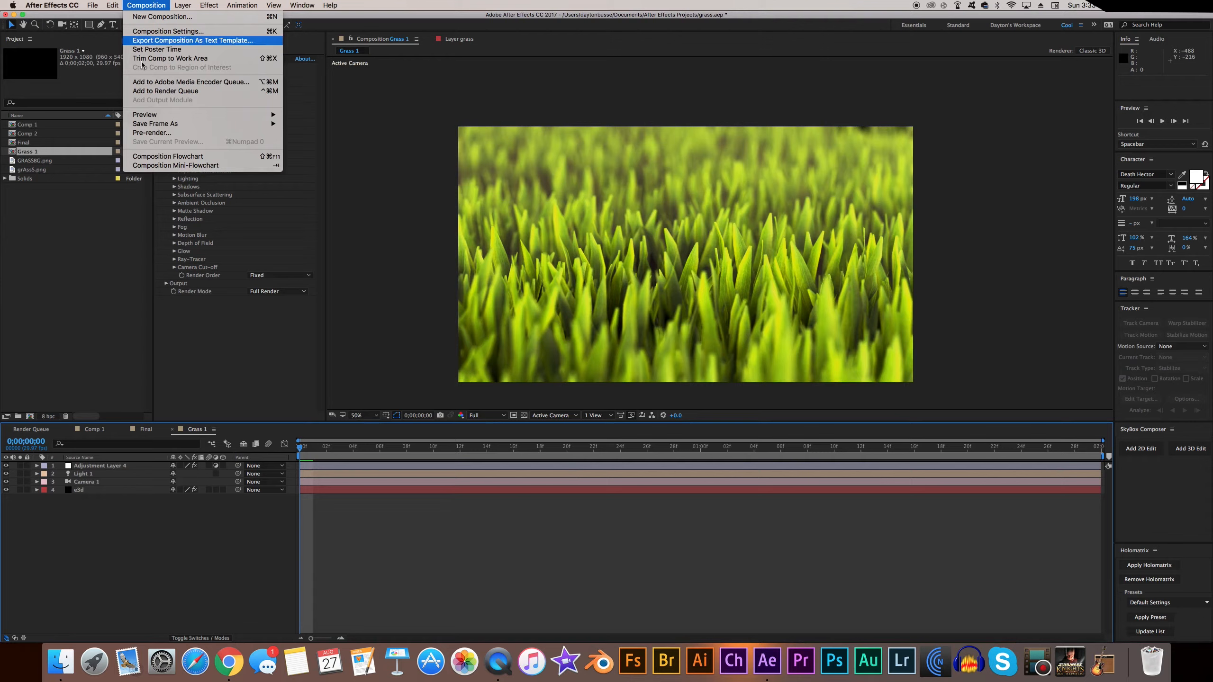
pyautogui.moveTo(190, 126)
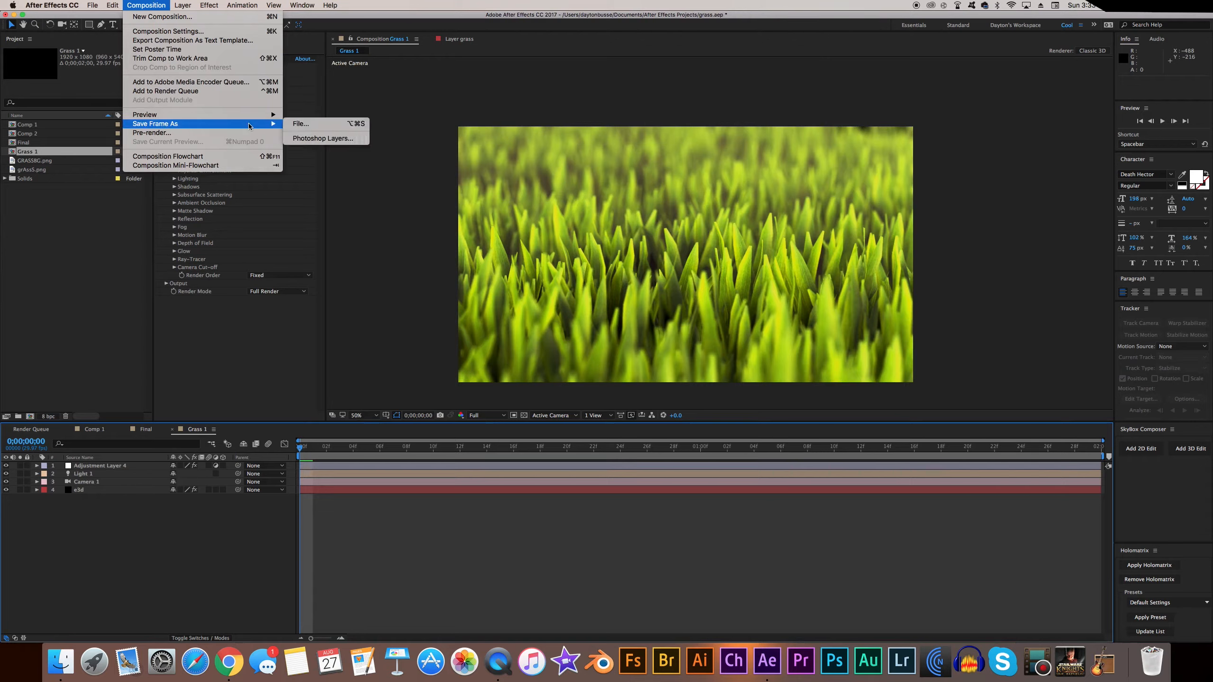
pyautogui.click(664, 181)
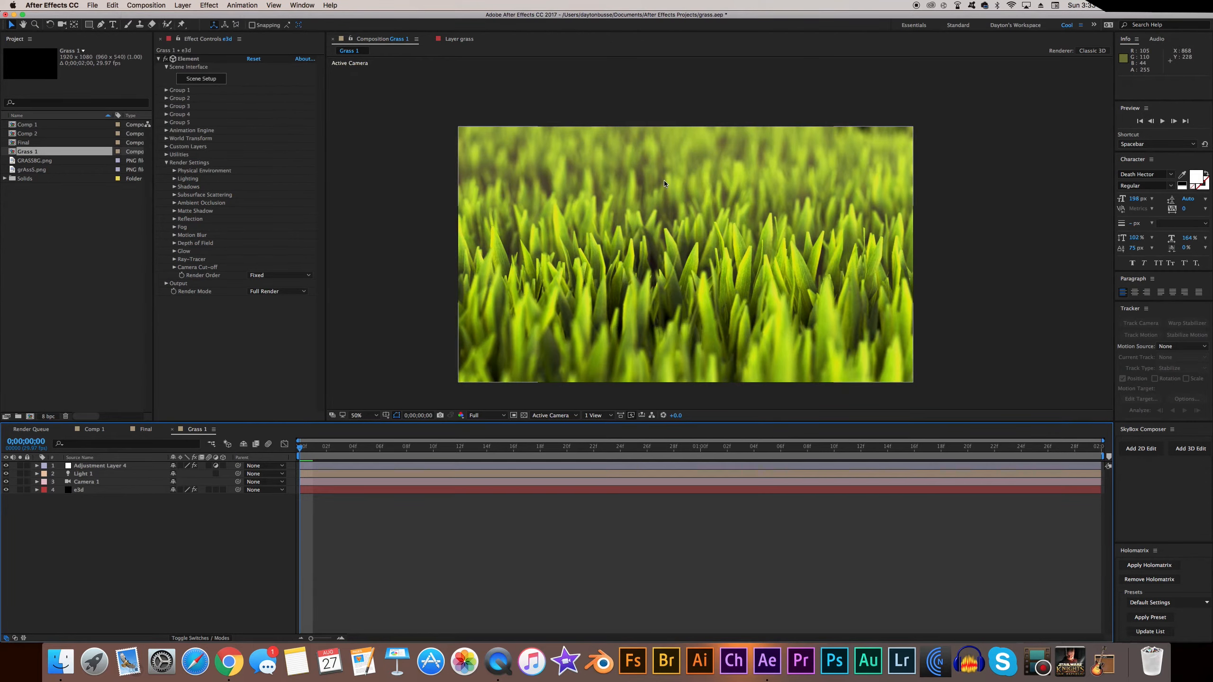
pyautogui.moveTo(808, 164); pyautogui.dragTo(810, 154, button='middle')
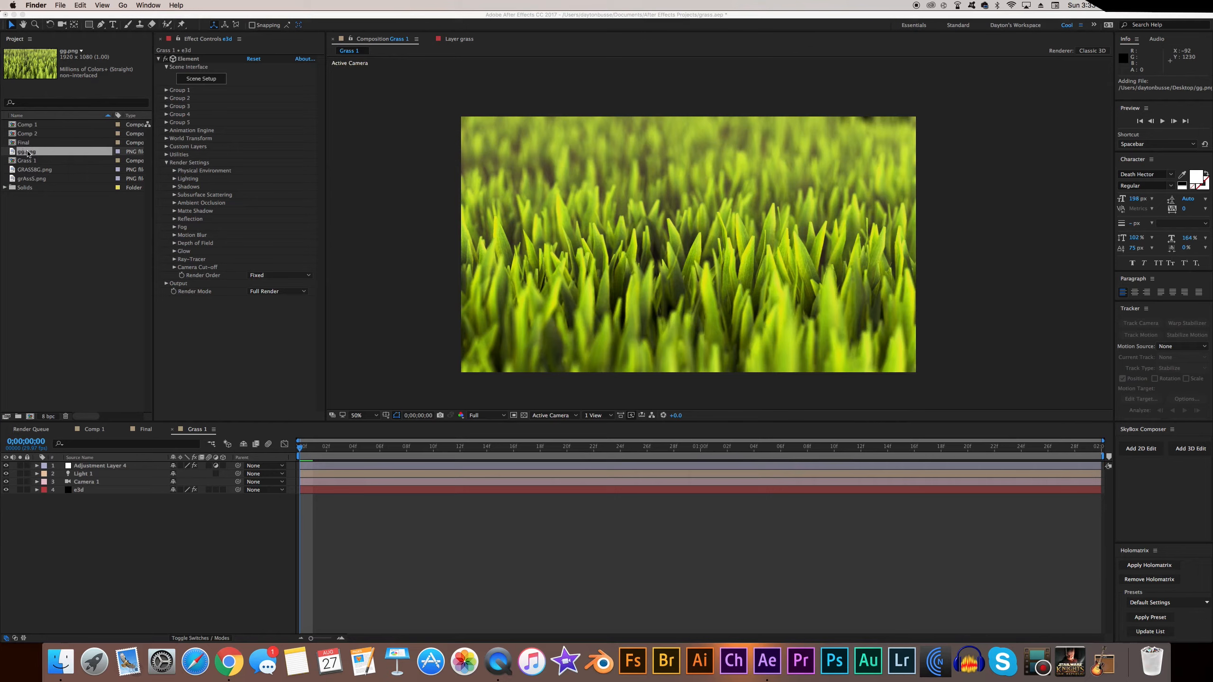
# Step: Add the gg.png still to the Grass 1 composition as the lowest layer, beneath e3d, and show the transparency grid
pyautogui.click(19, 155)
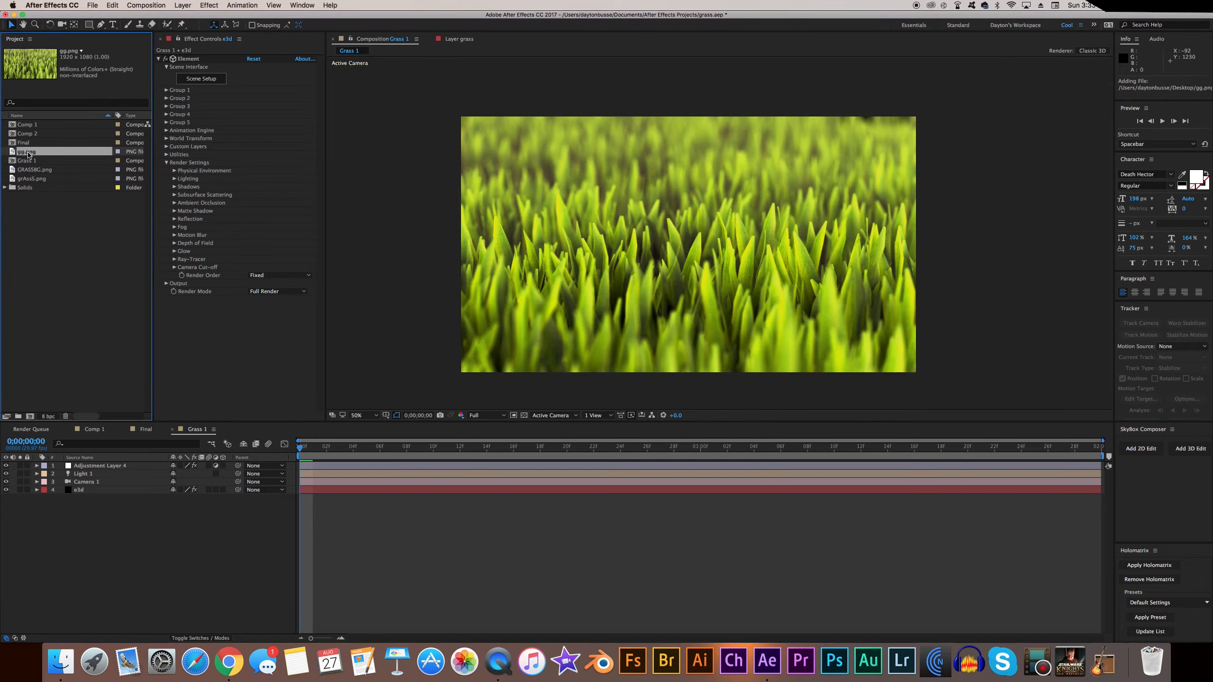
pyautogui.moveTo(27, 156); pyautogui.dragTo(93, 553)
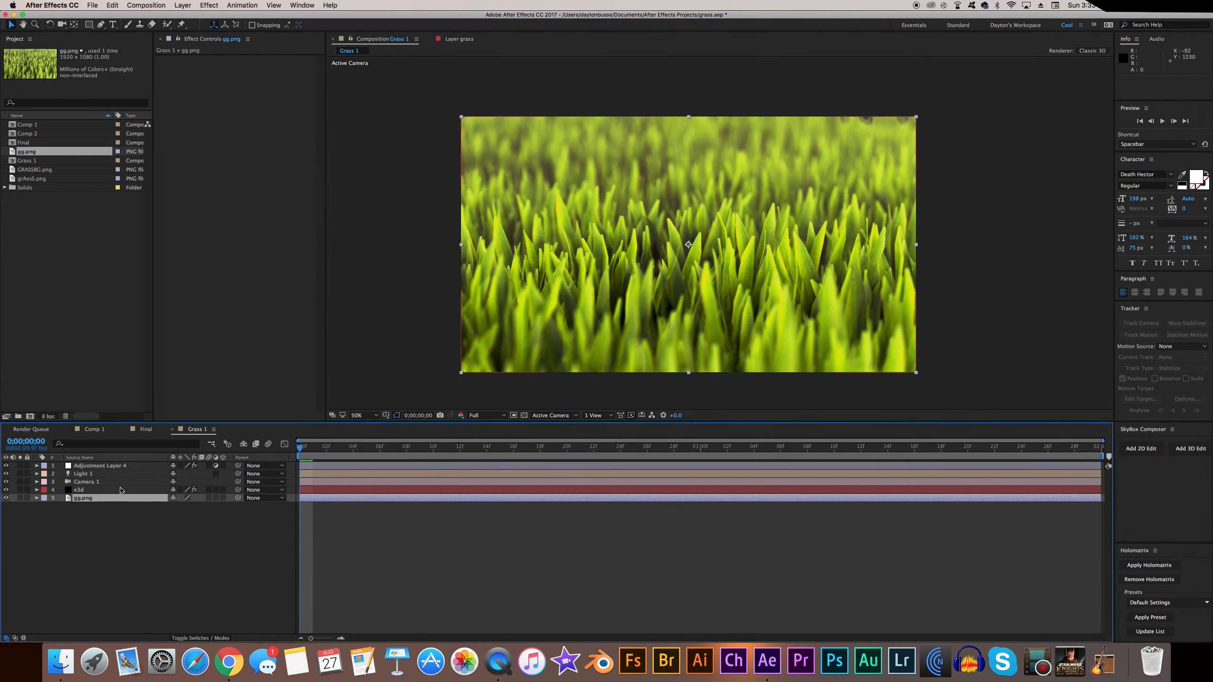
pyautogui.click(523, 415)
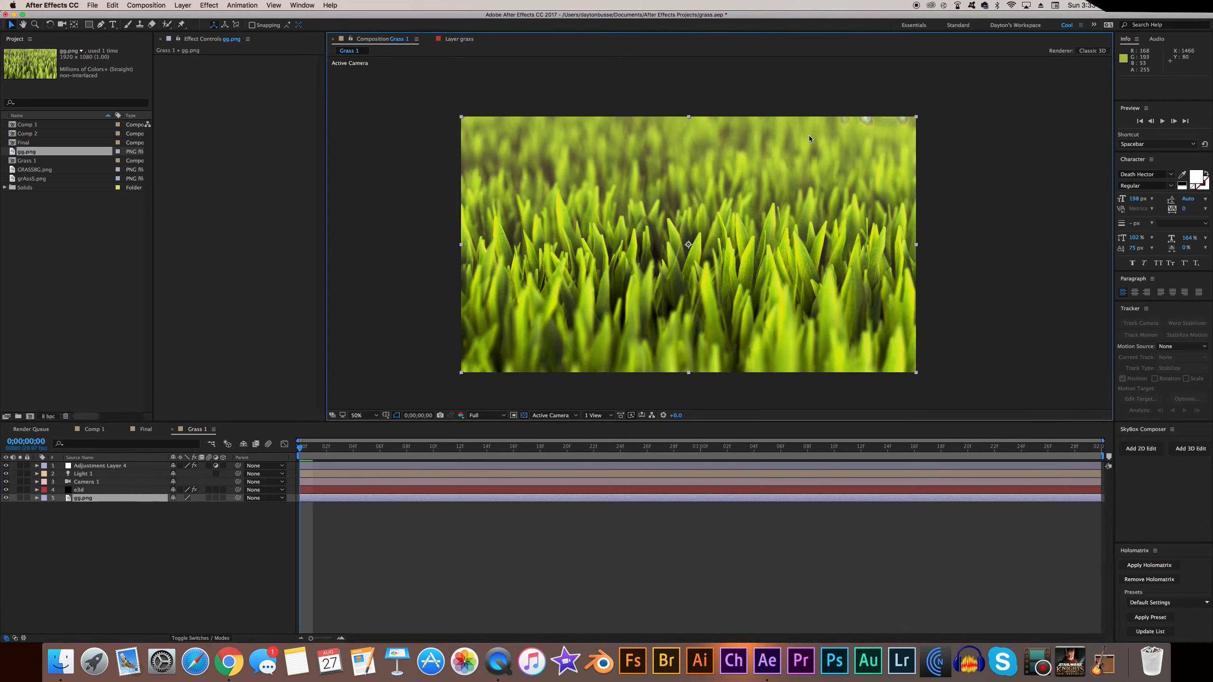
# Step: Solo gg.png, undo a first rectangular mask, and mask a full-width band of blurred grass just below the gaps at the upper edge
pyautogui.click(19, 499)
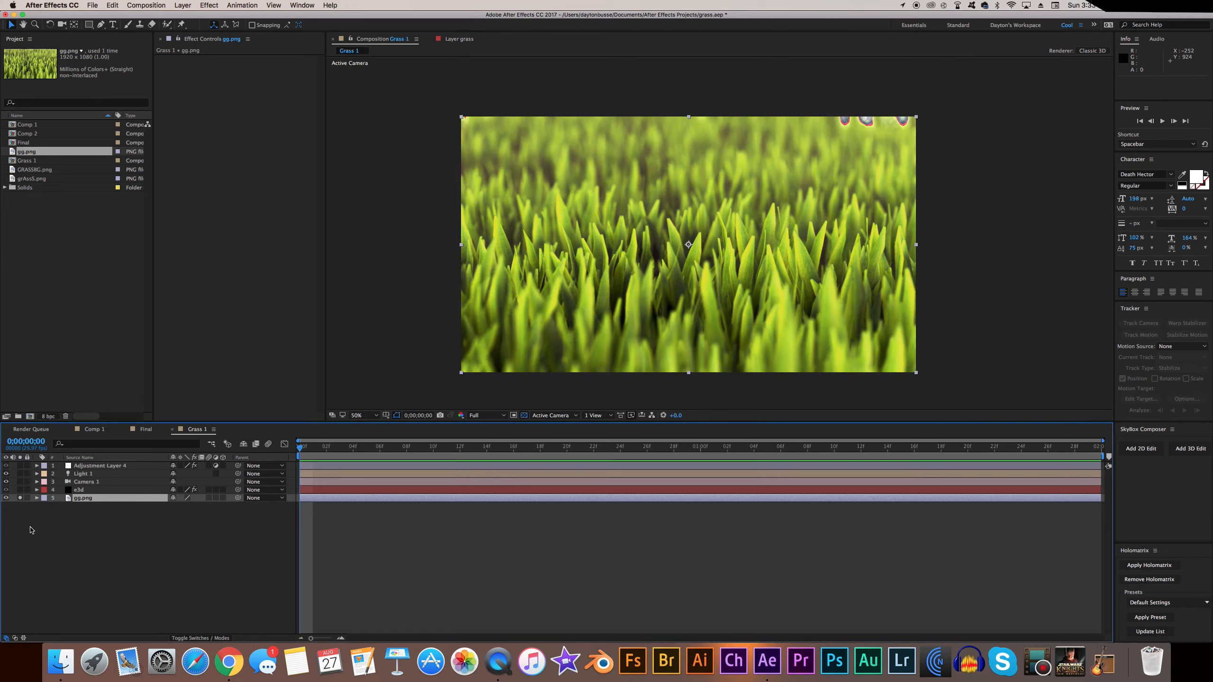
pyautogui.press('q')
pyautogui.moveTo(446, 136)
pyautogui.mouseDown()
pyautogui.moveTo(609, 157)
pyautogui.moveTo(915, 157)
pyautogui.moveTo(1003, 172)
pyautogui.mouseUp()
pyautogui.press('super+z')
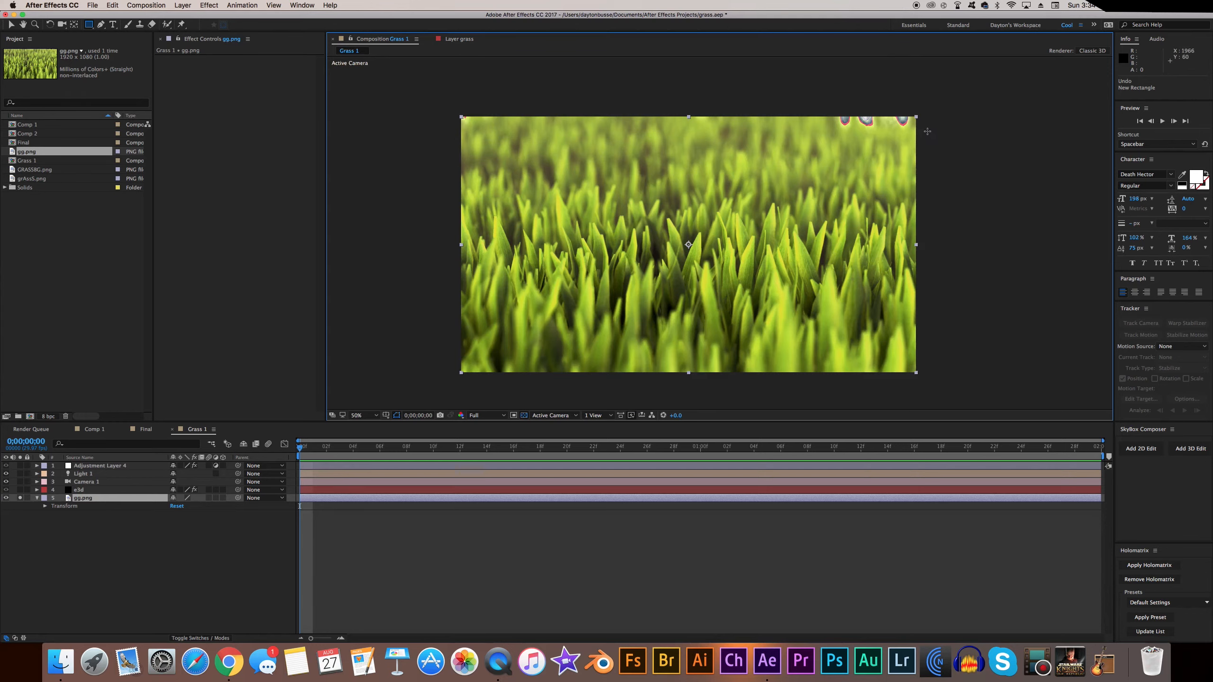
pyautogui.moveTo(927, 131); pyautogui.dragTo(428, 186)
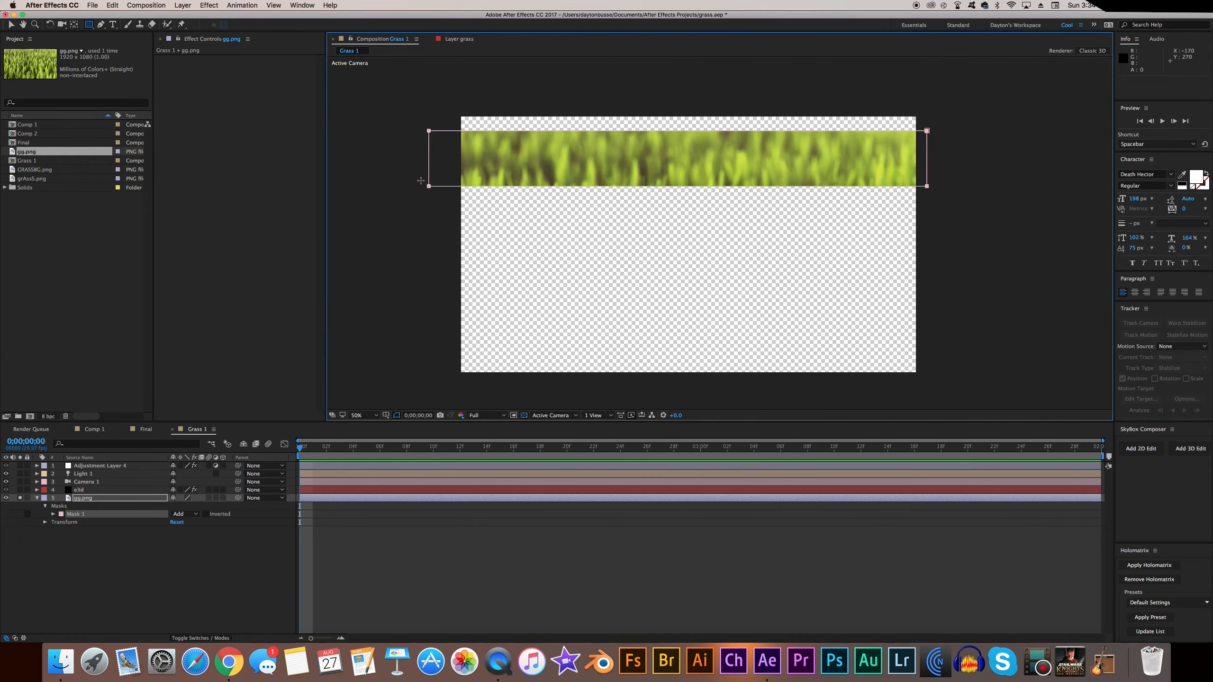
# Step: Move the masked gg.png strip up to position 960.0, 474.0 to fill the upper gaps, and unsolo the layer
pyautogui.click(98, 500)
pyautogui.press('p')
pyautogui.moveTo(196, 509); pyautogui.dragTo(154, 519)
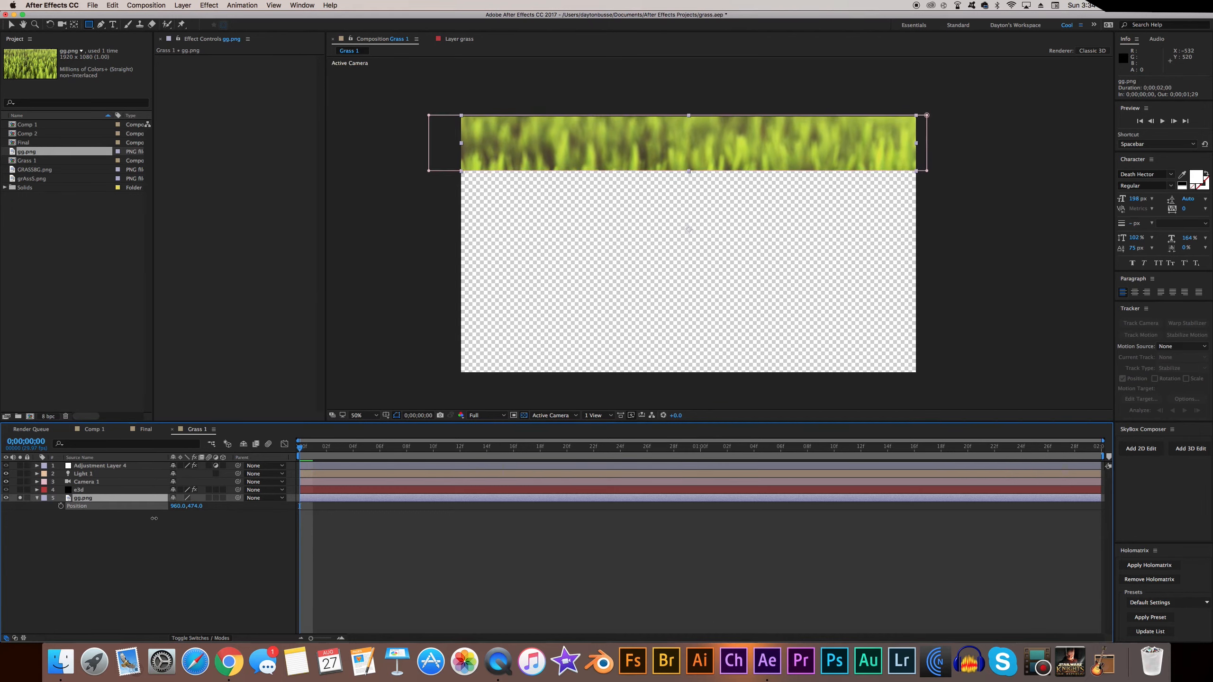
pyautogui.click(19, 499)
pyautogui.click(68, 539)
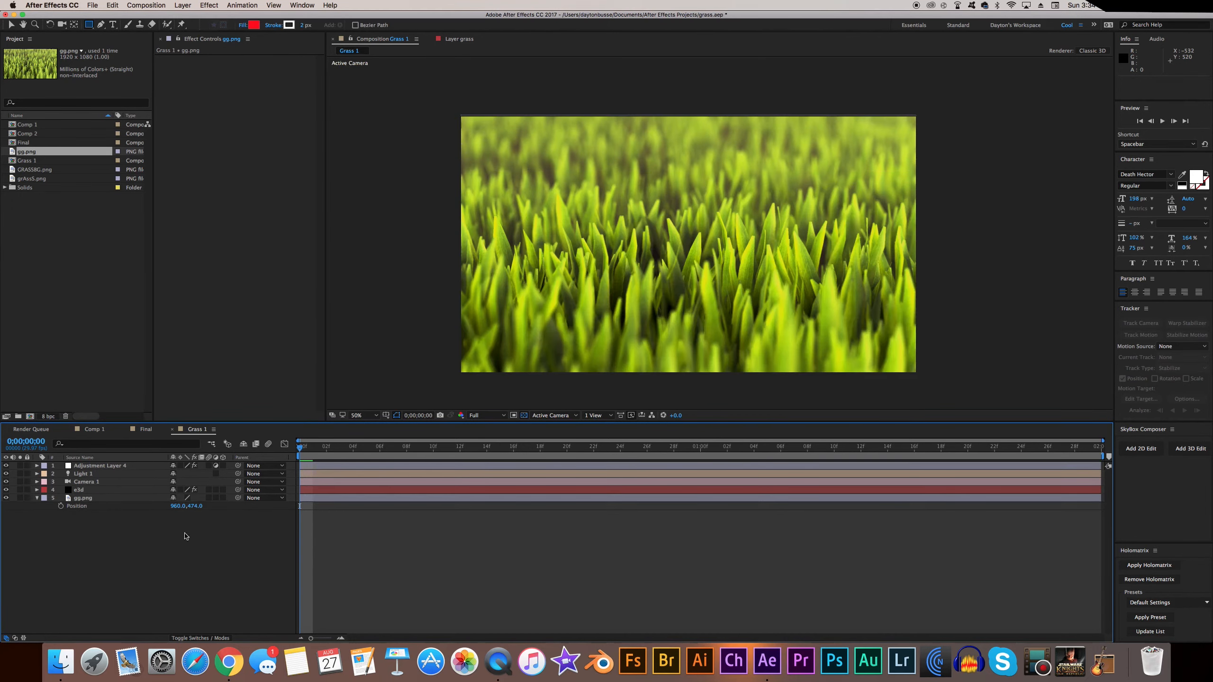
# Step: Hide the transparency grid and return to the Selection tool with no layer selected
pyautogui.click(527, 419)
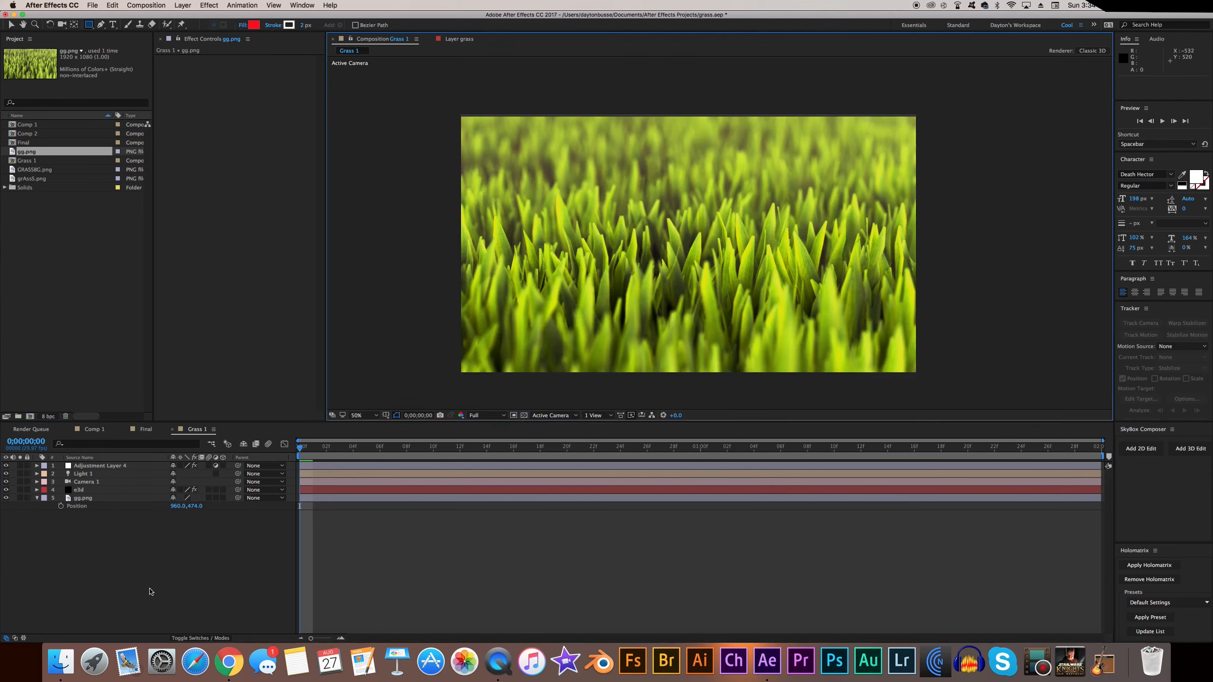
pyautogui.click(155, 570)
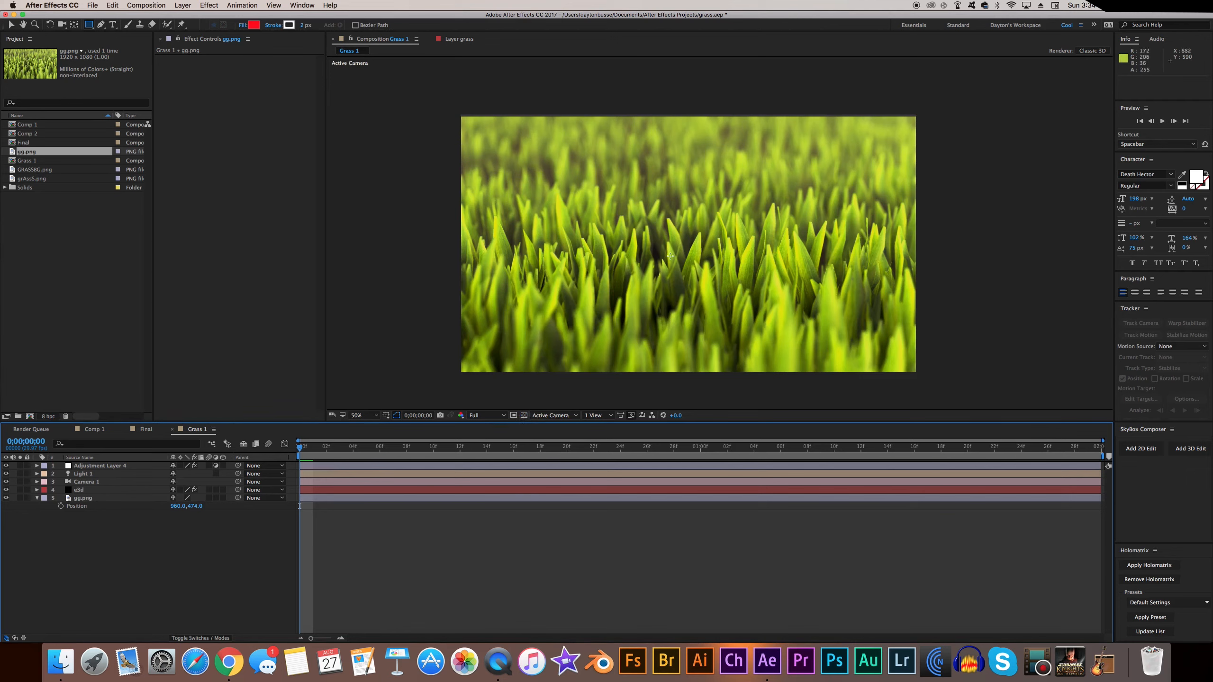
pyautogui.press('v')
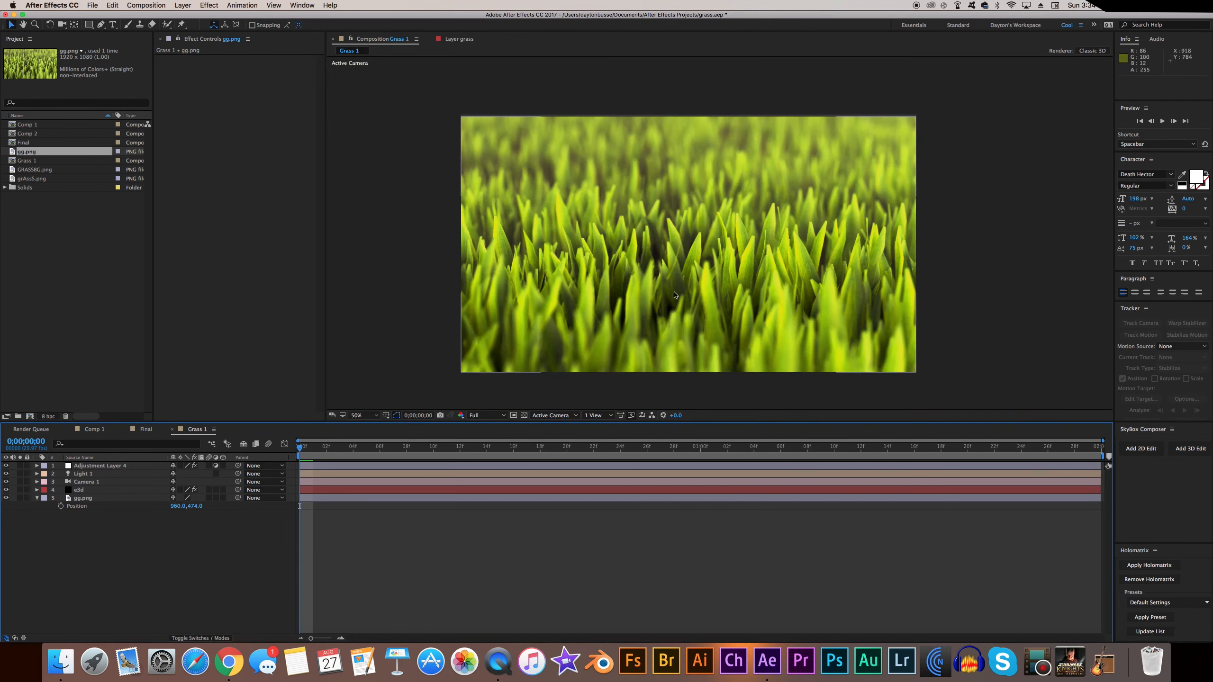